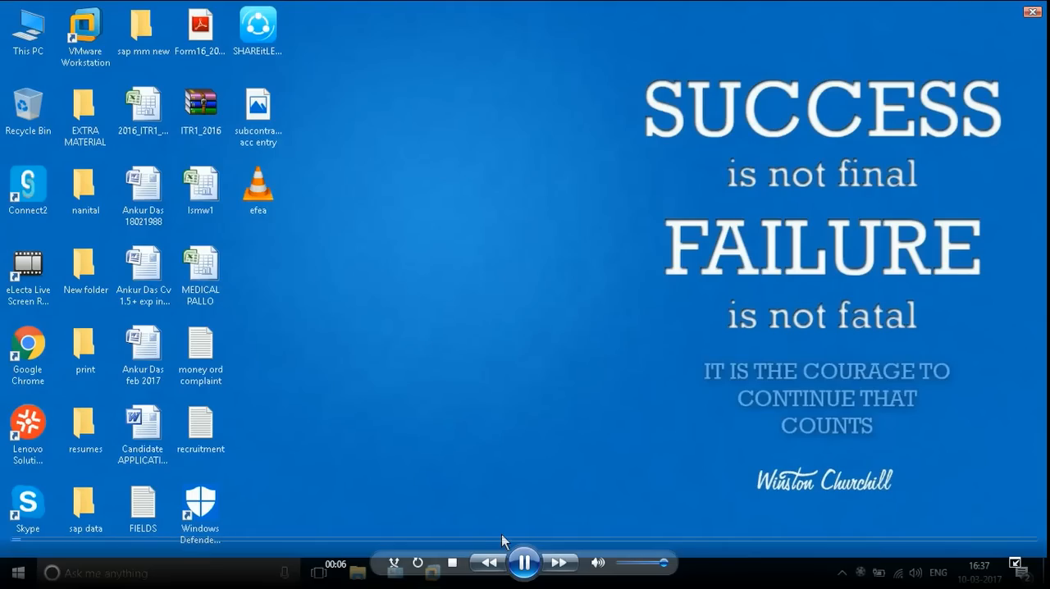
- Switch to the Windows Server 2003 virtual machine running SAP
mouse_move(432, 574)
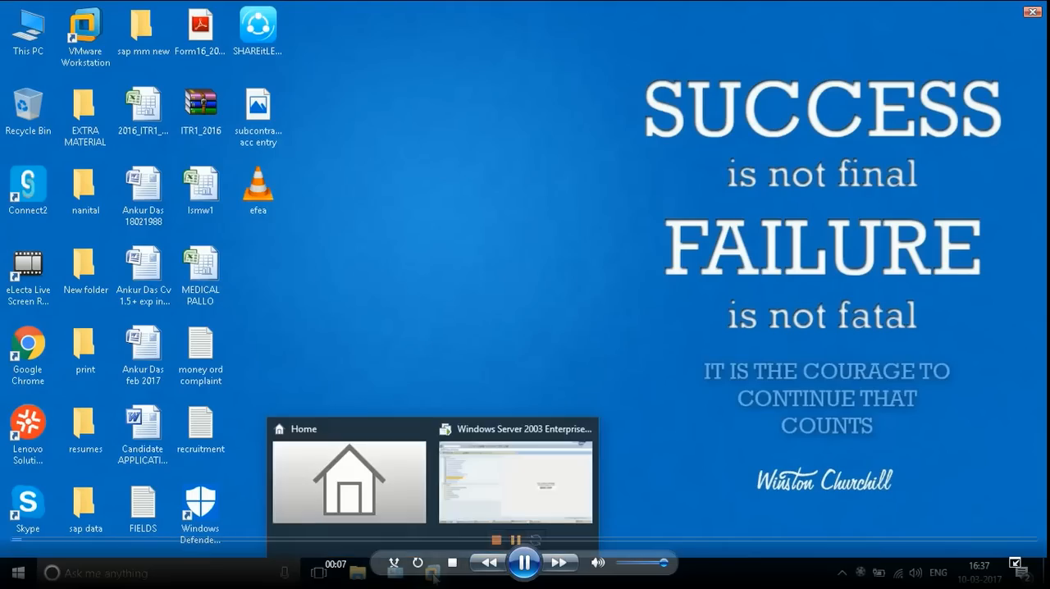
click(489, 504)
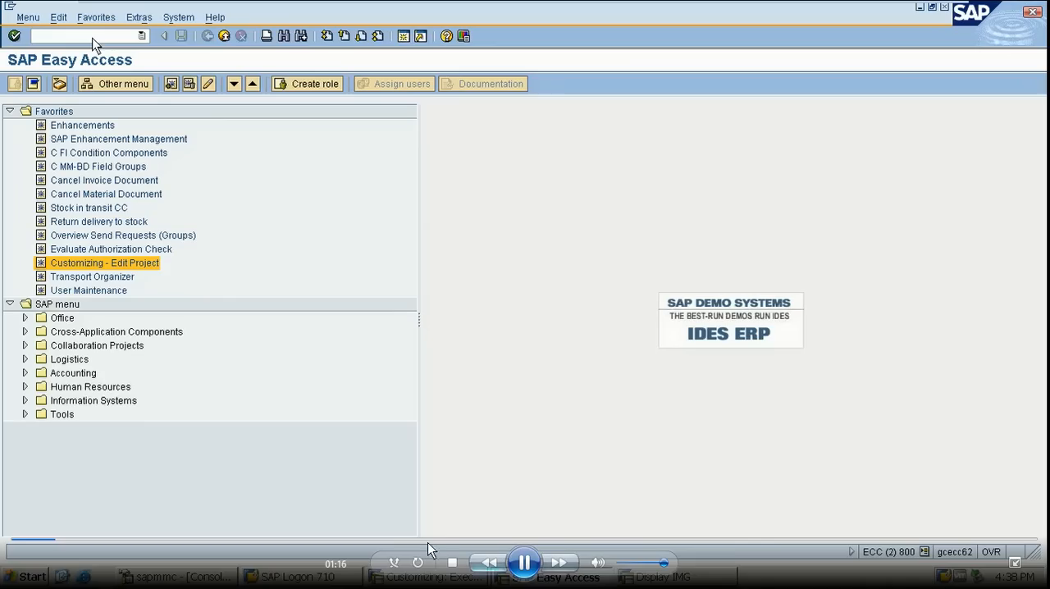
click(69, 540)
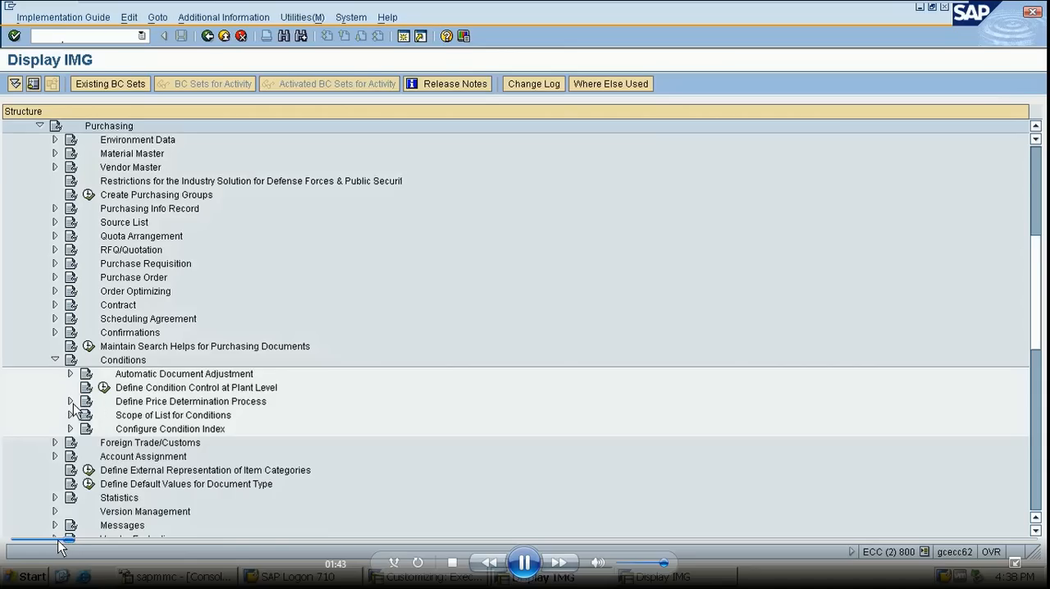
click(58, 540)
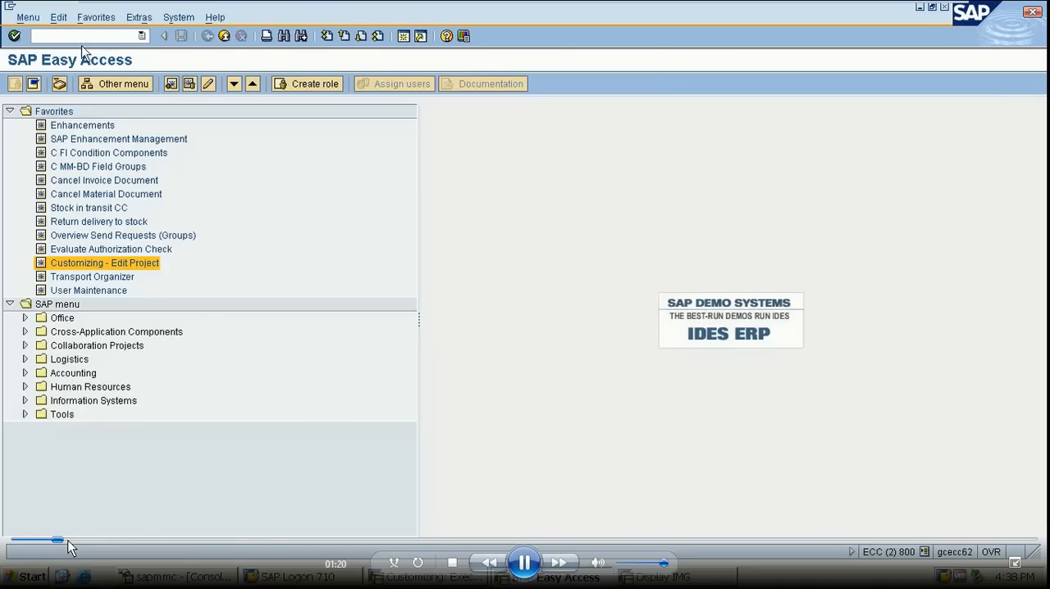
click(71, 540)
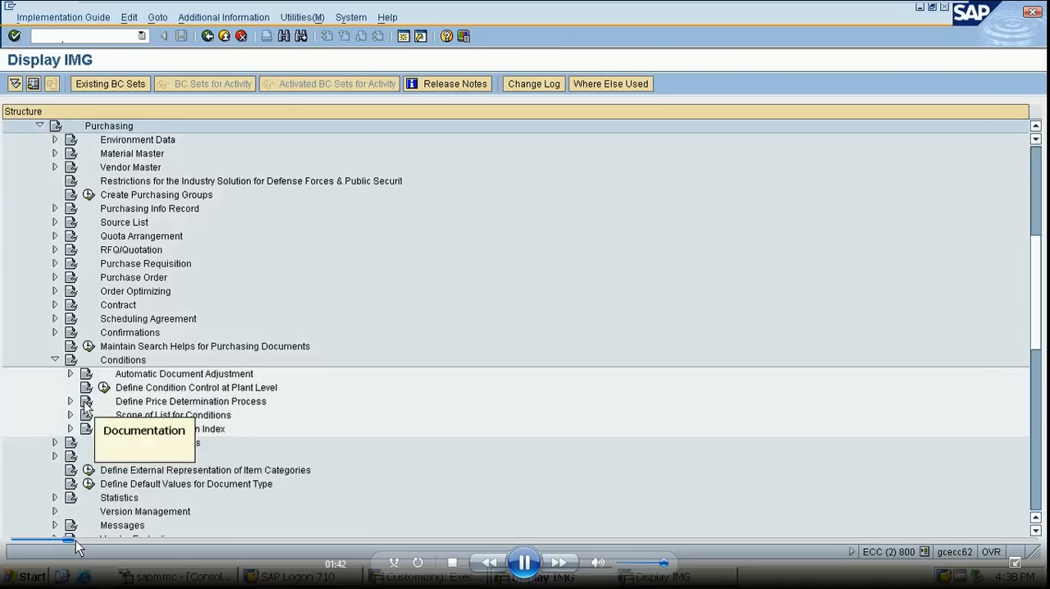
click(66, 539)
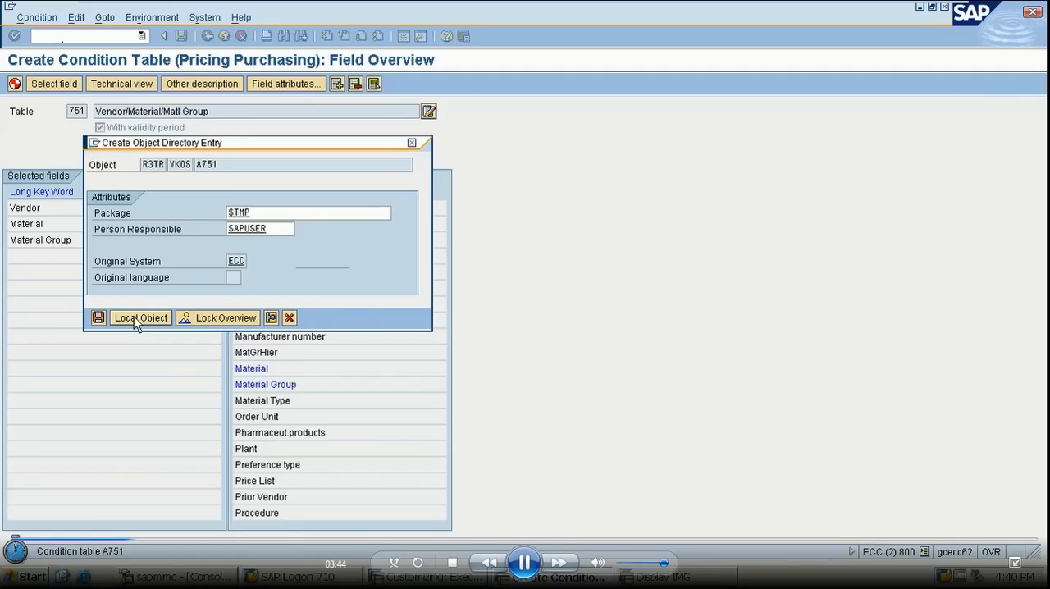
- Save condition table 751 as a local object and return to the Implementation Guide structure
click(134, 316)
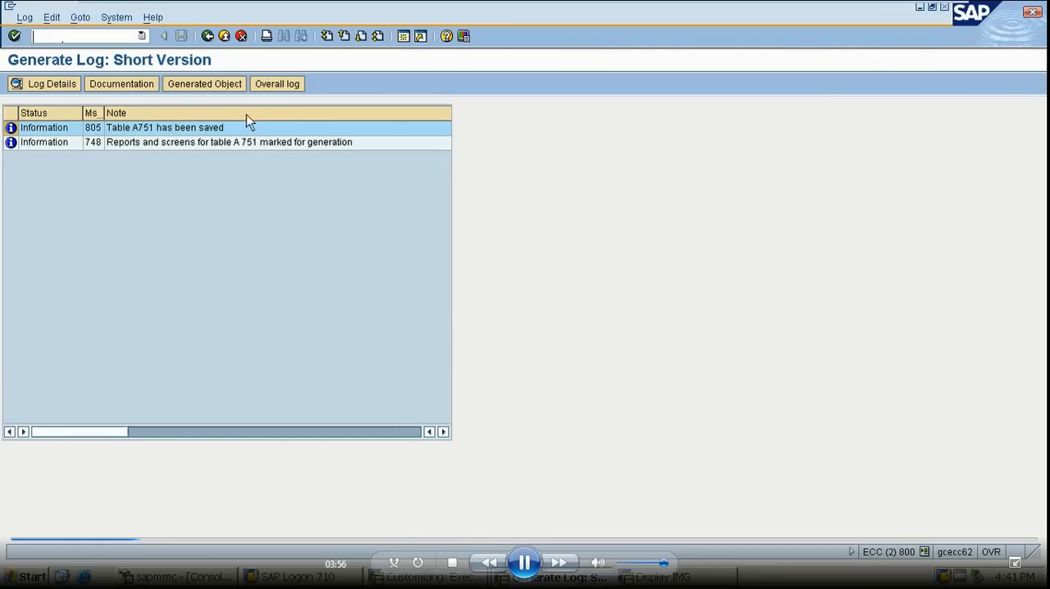
click(207, 36)
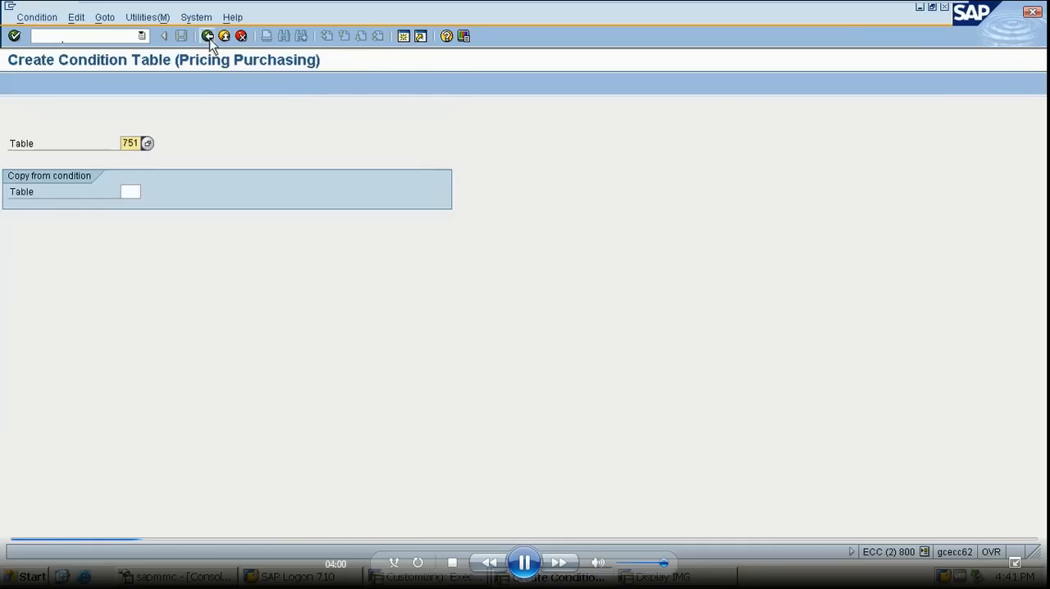
click(208, 36)
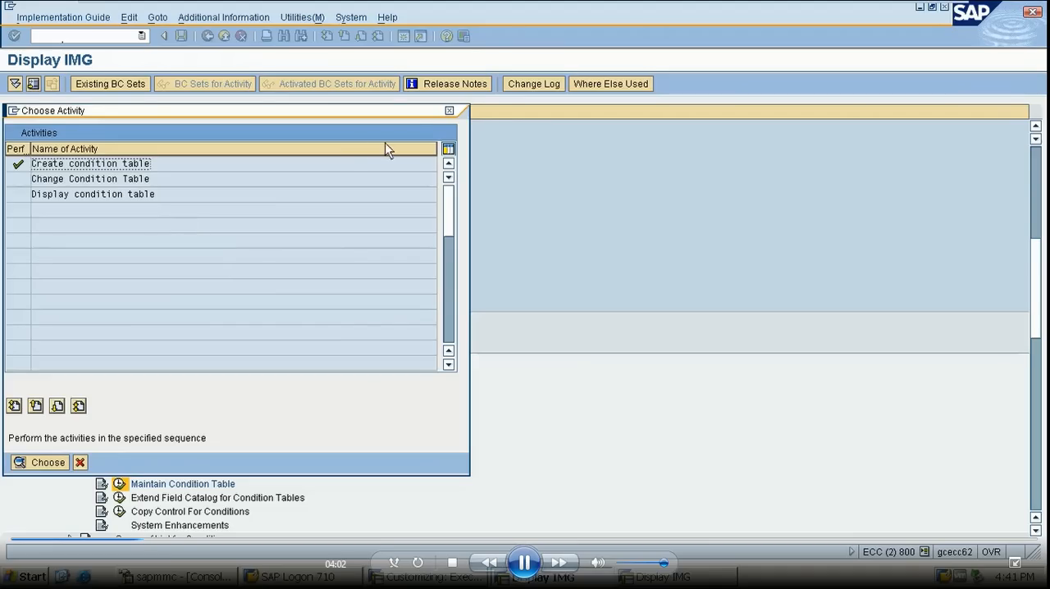
click(451, 112)
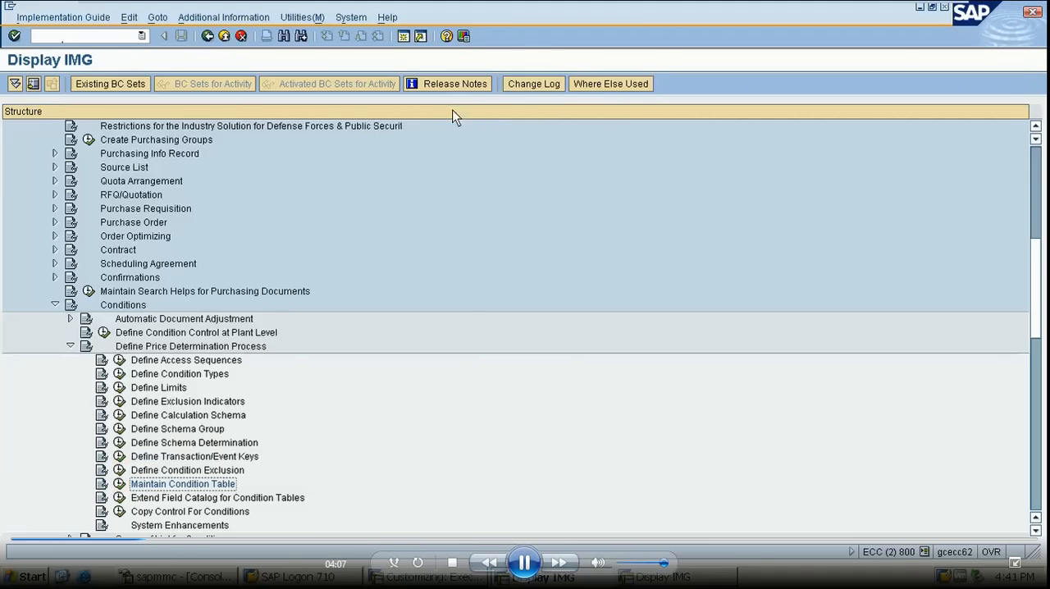
- Open the Define Access Sequences activity under Define Price Determination Process
click(120, 362)
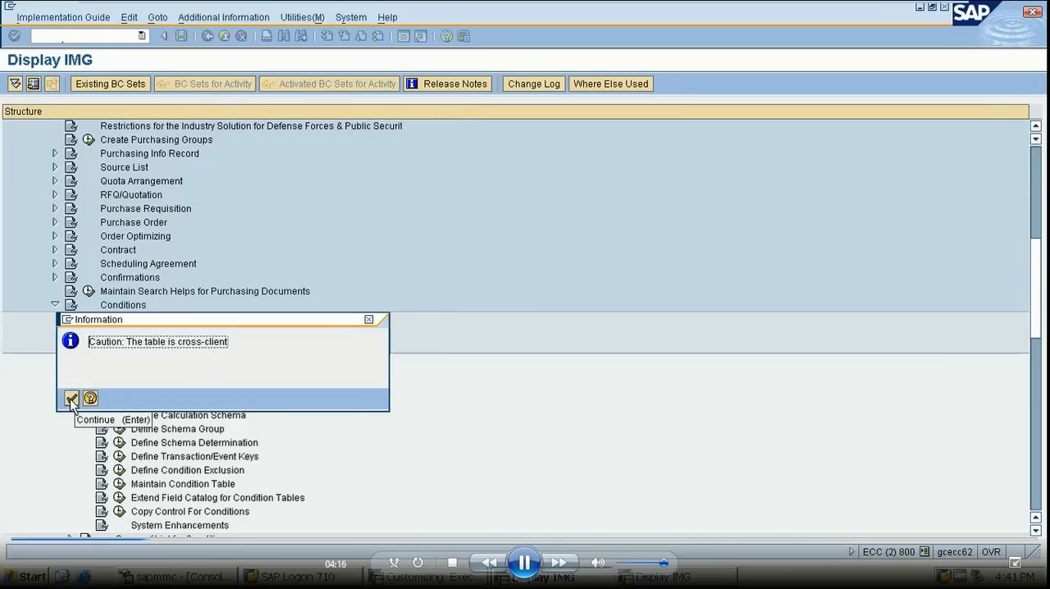
click(71, 400)
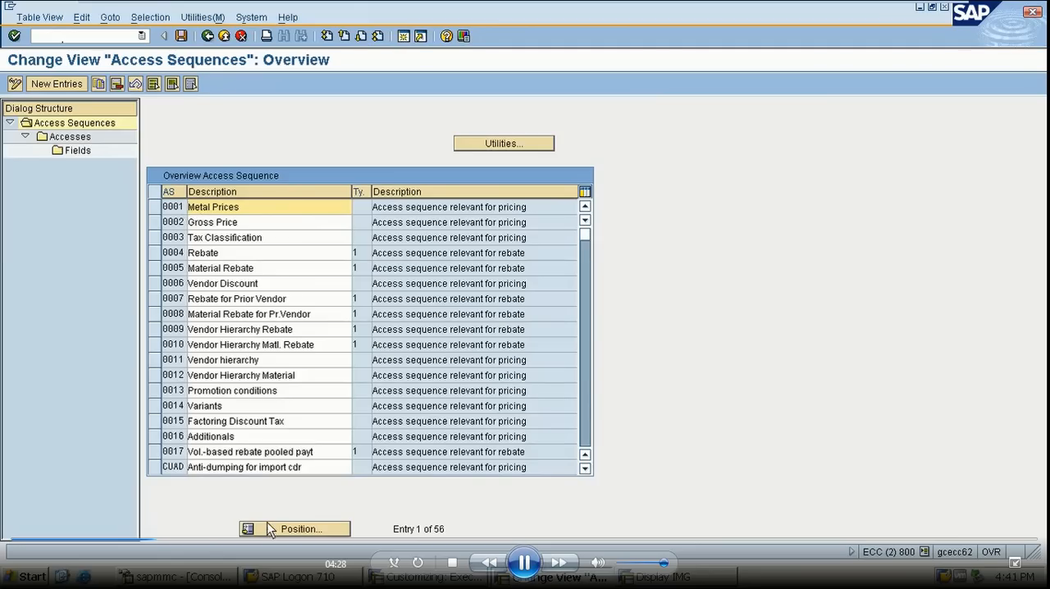
click(295, 528)
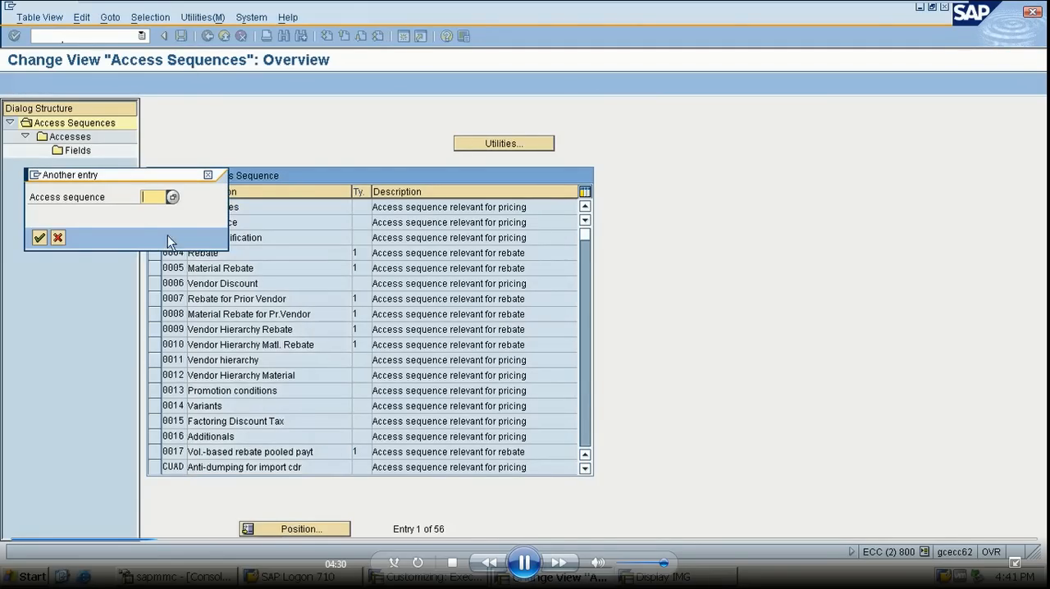
click(208, 176)
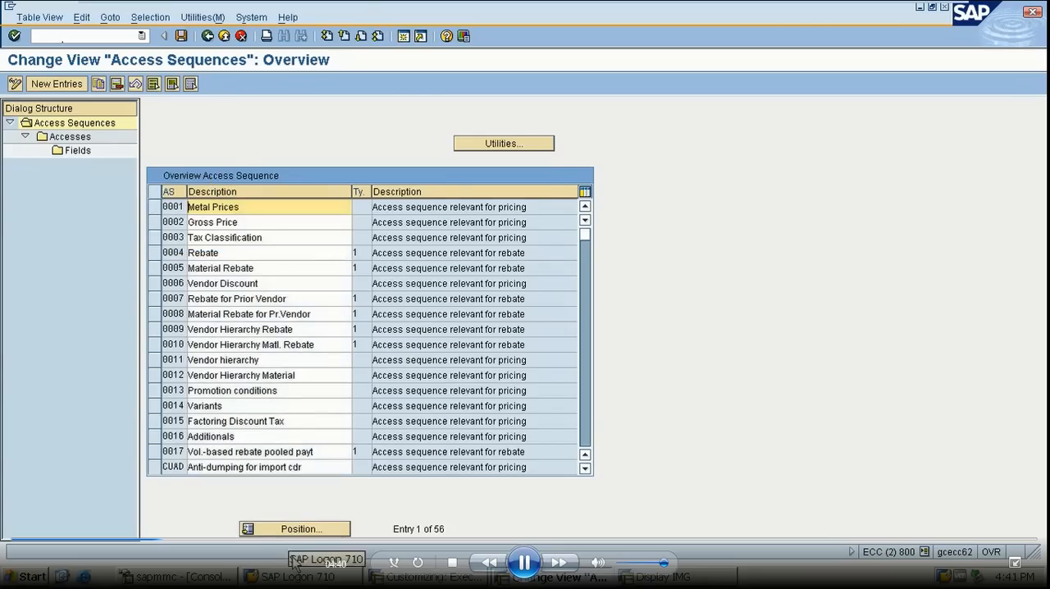
click(317, 530)
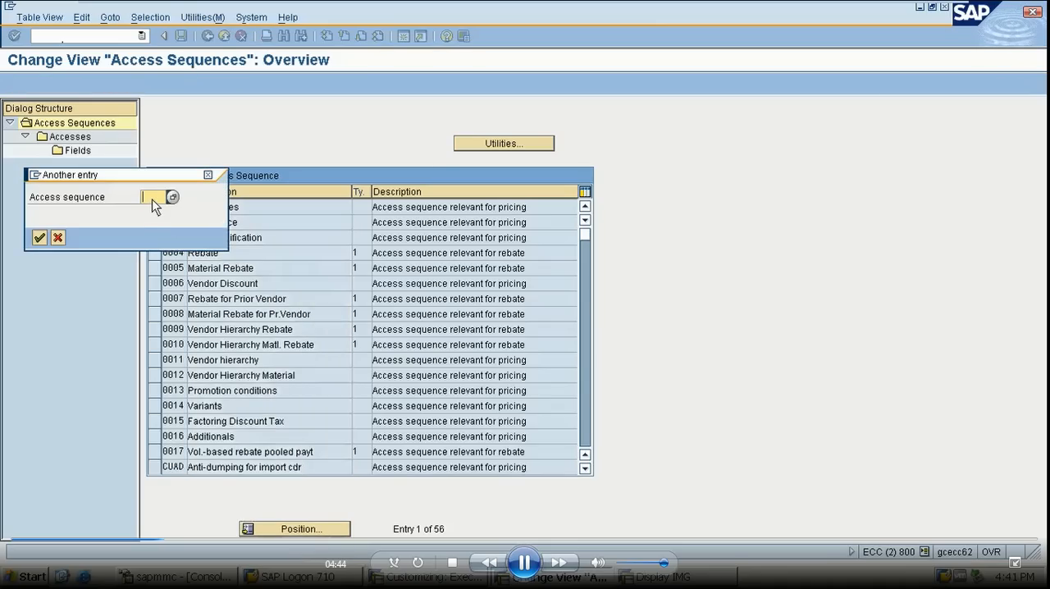
click(208, 175)
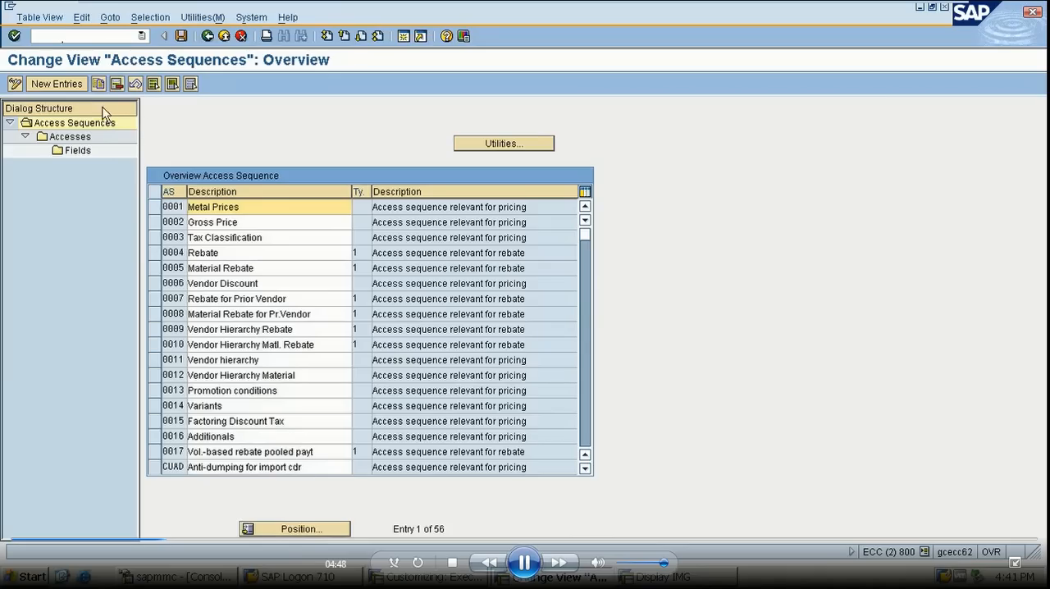
- Add access sequence S751 with the description ACESS FOR B001 and save it in the proposed workbench request
click(48, 84)
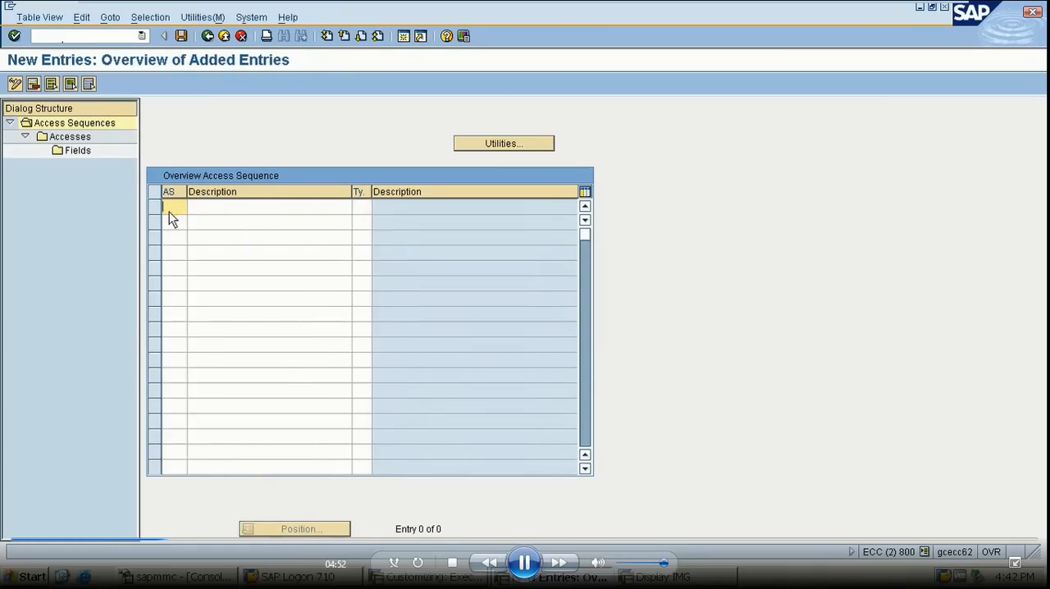
text(S751)
click(201, 211)
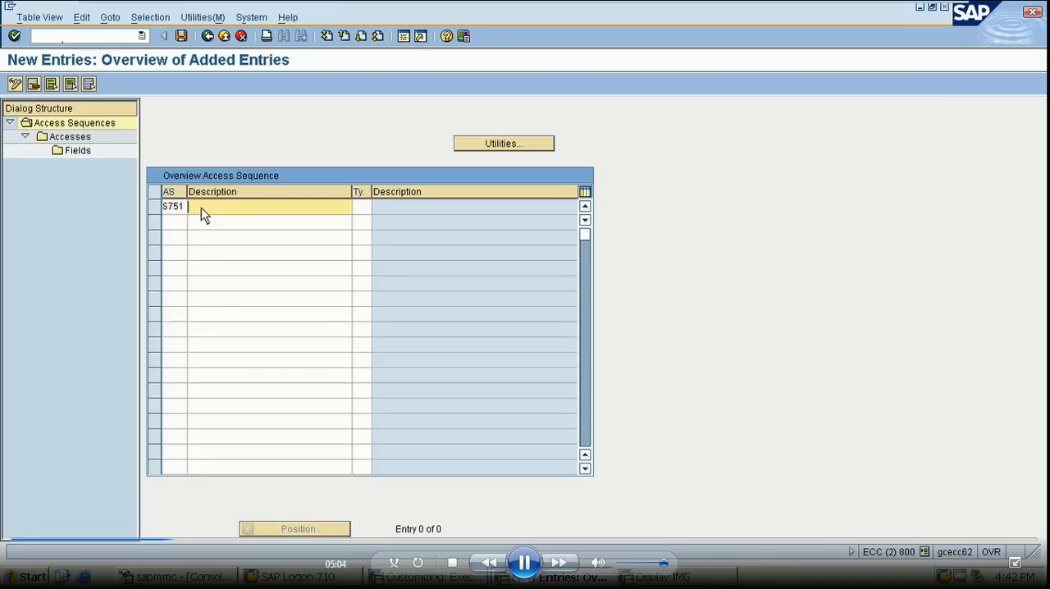
text(AC)
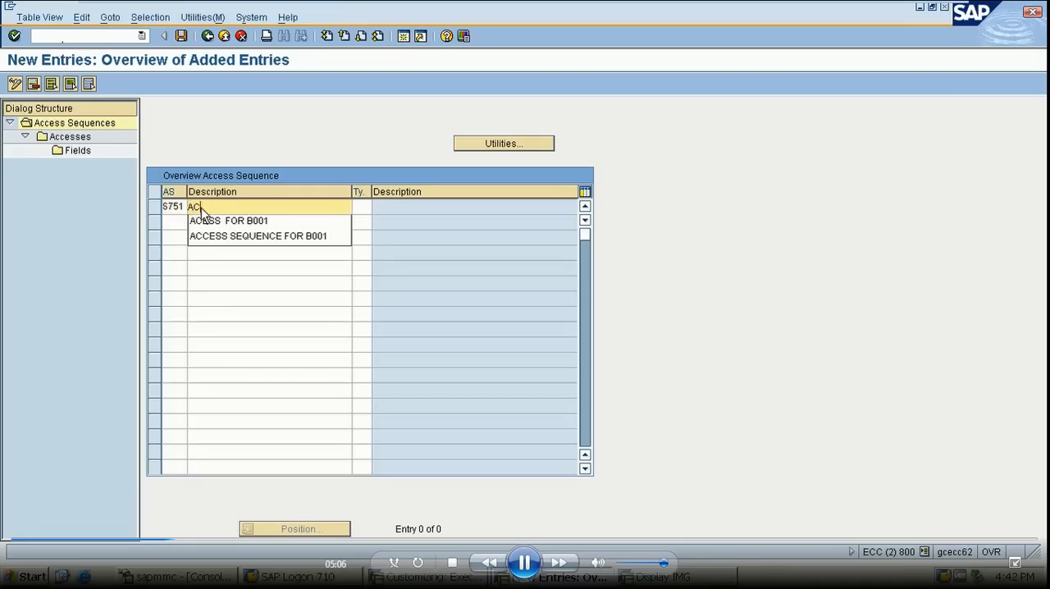
click(236, 221)
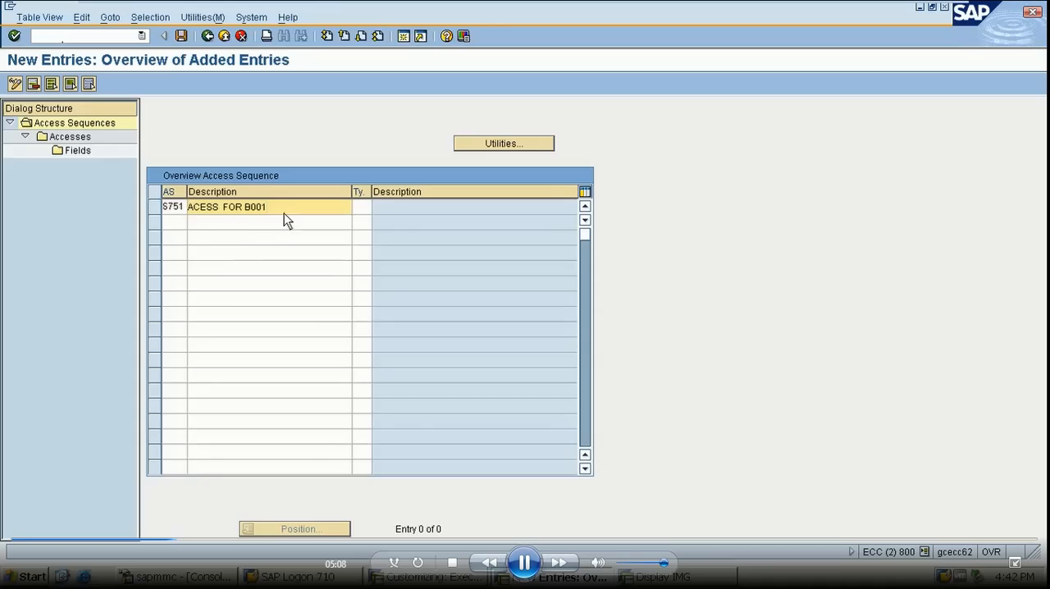
key(Return)
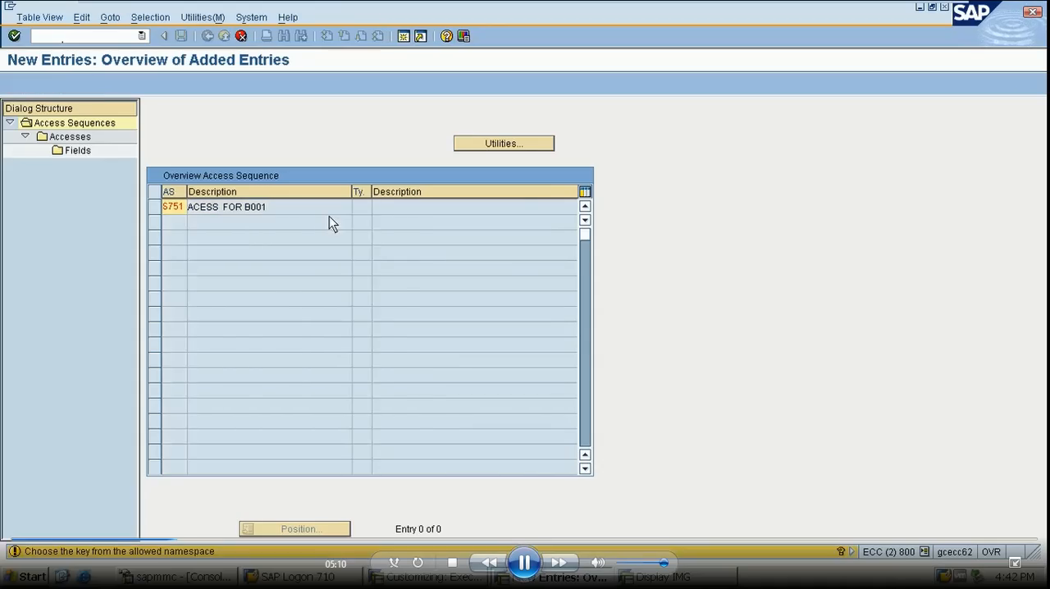
key(Return)
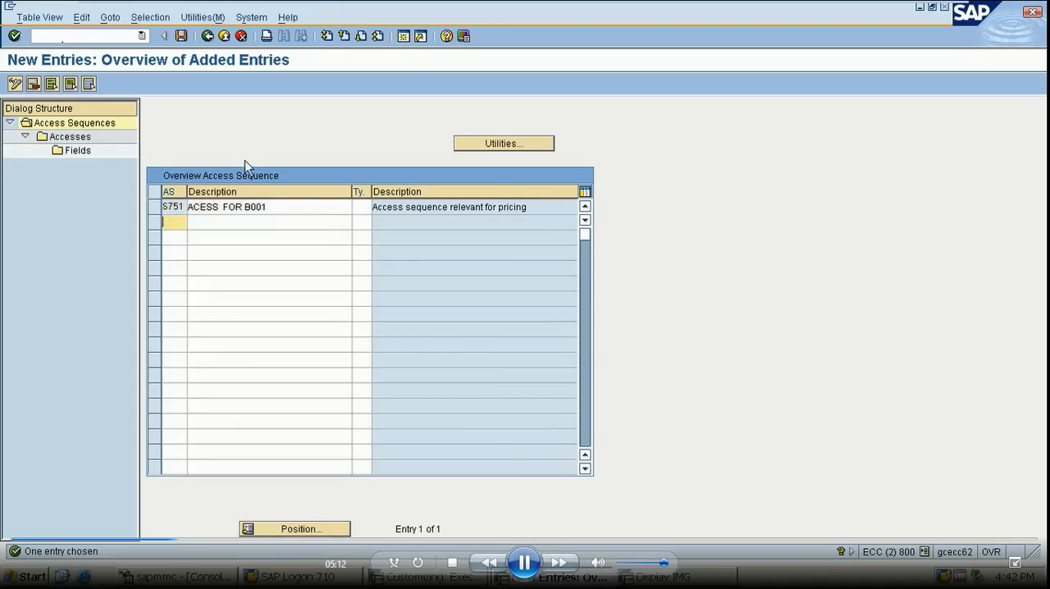
click(181, 36)
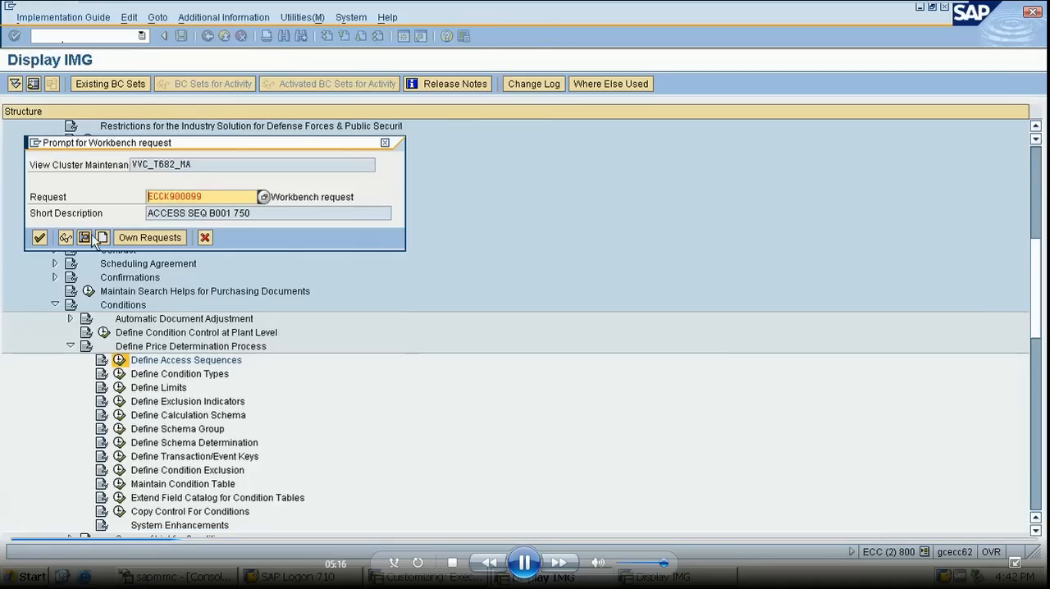
click(39, 238)
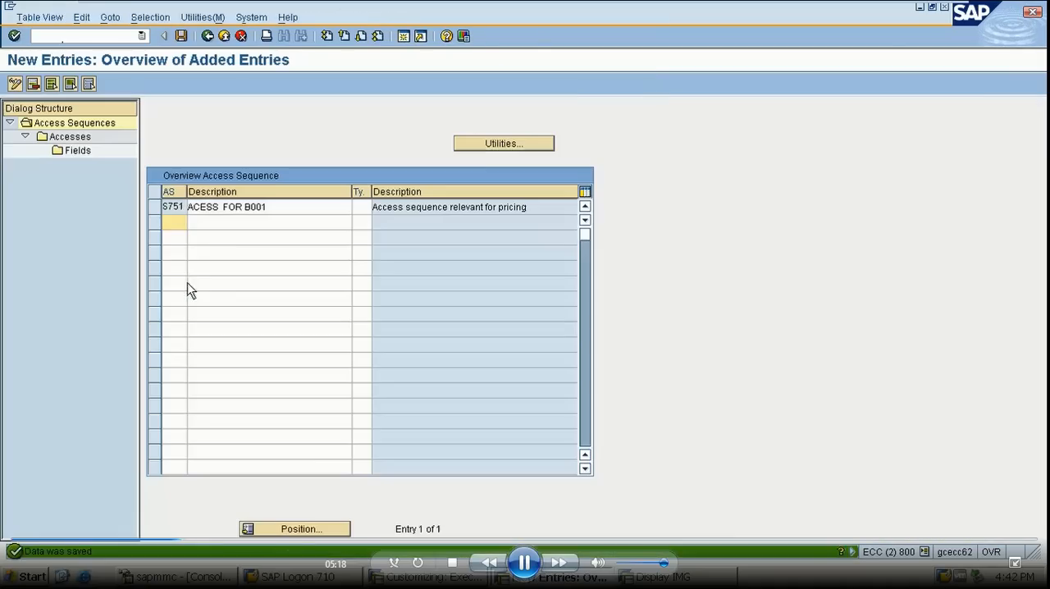
- Add an access numbered 38 for condition table 751 to access sequence S751
click(155, 208)
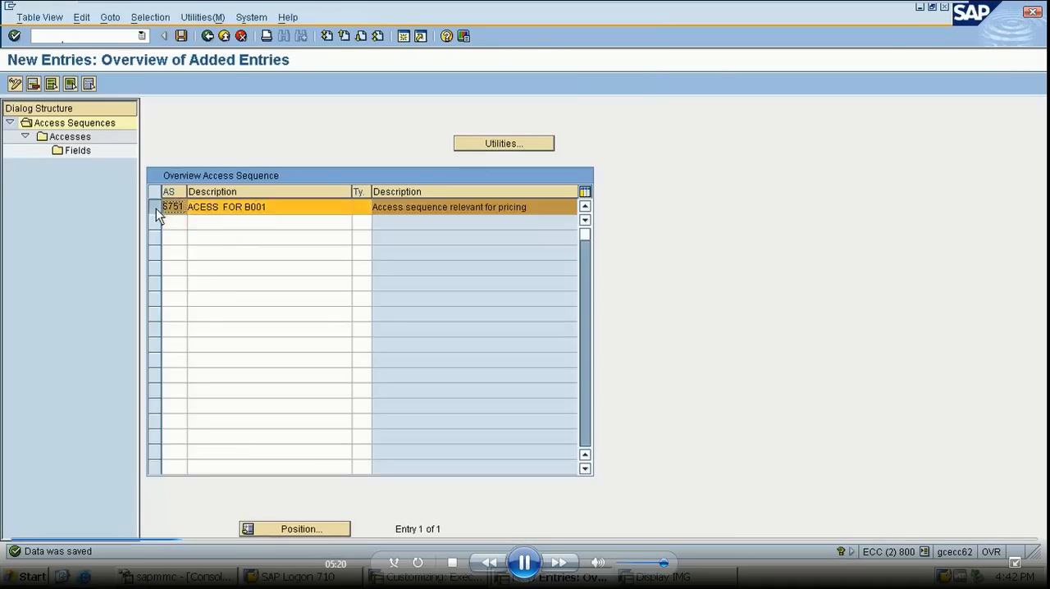
double_click(71, 138)
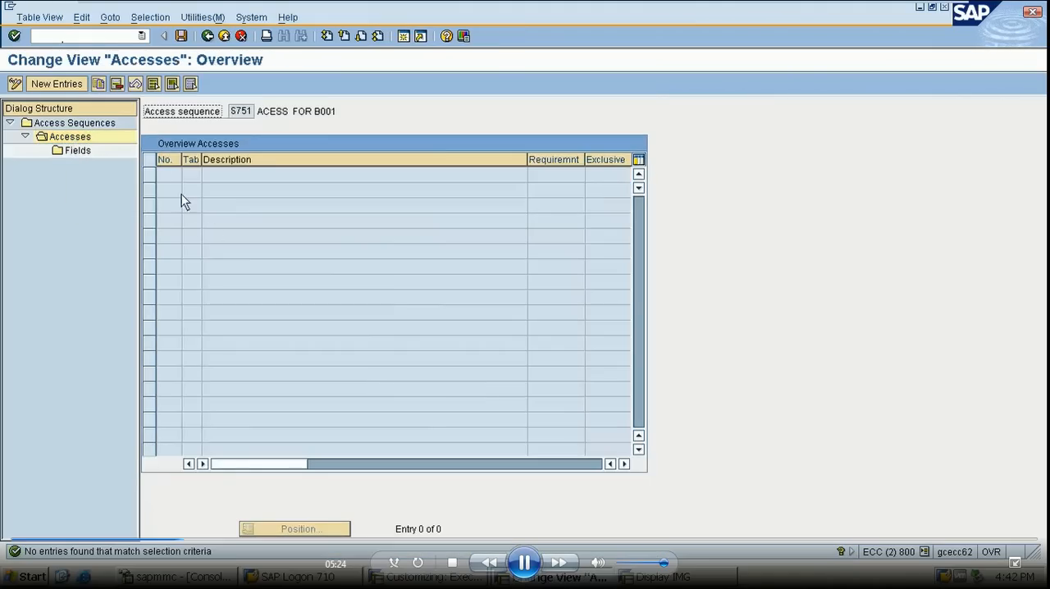
click(66, 84)
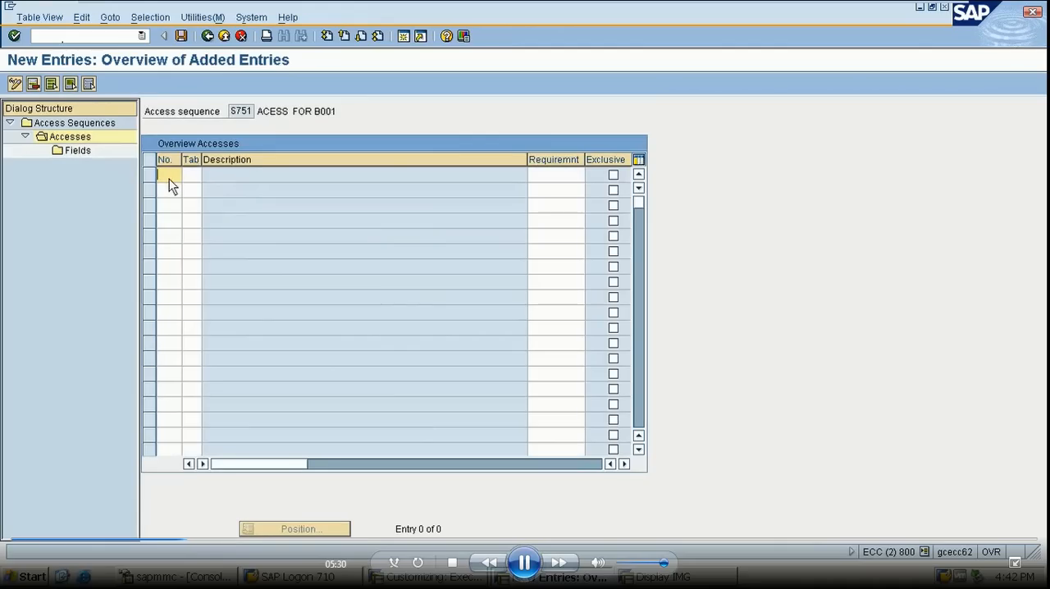
text(38)
text(75)
text(1)
key(Return)
key(Return)
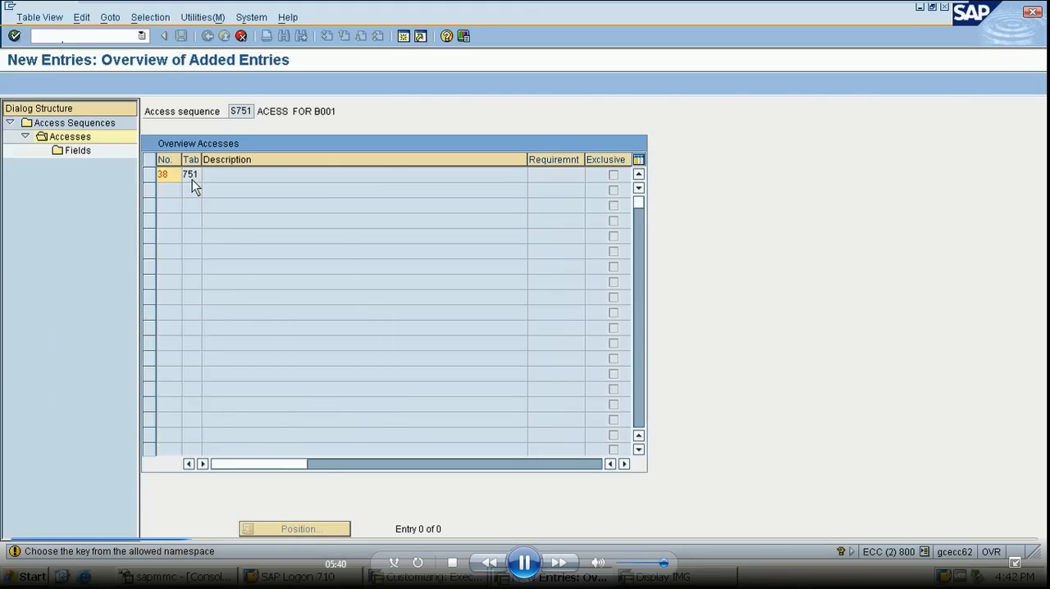
key(Return)
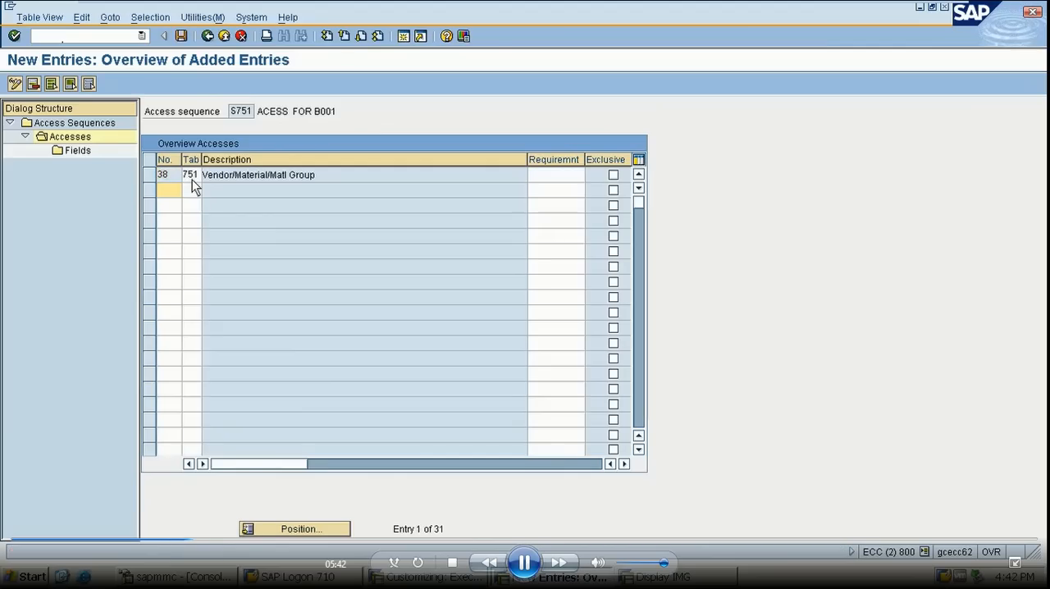
- Mark the access for table 751 as exclusive and confirm the entry
click(613, 175)
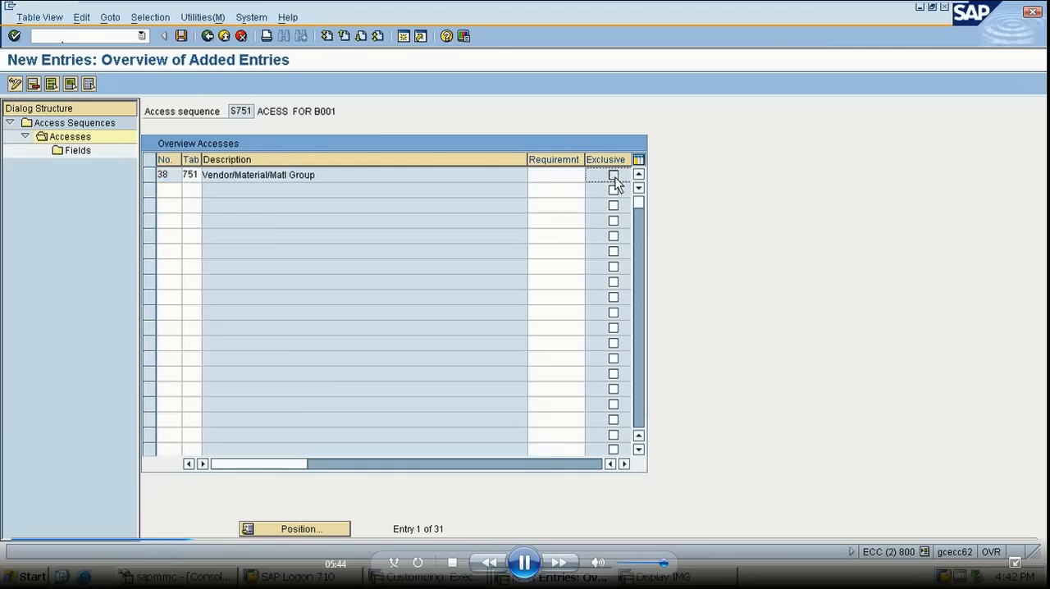
click(613, 175)
key(Return)
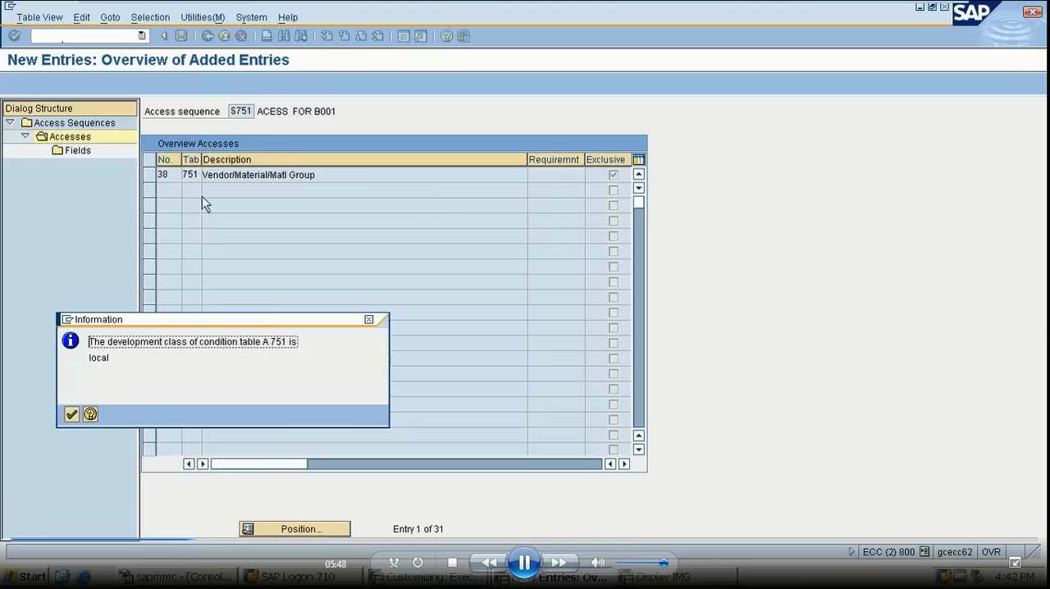
click(72, 414)
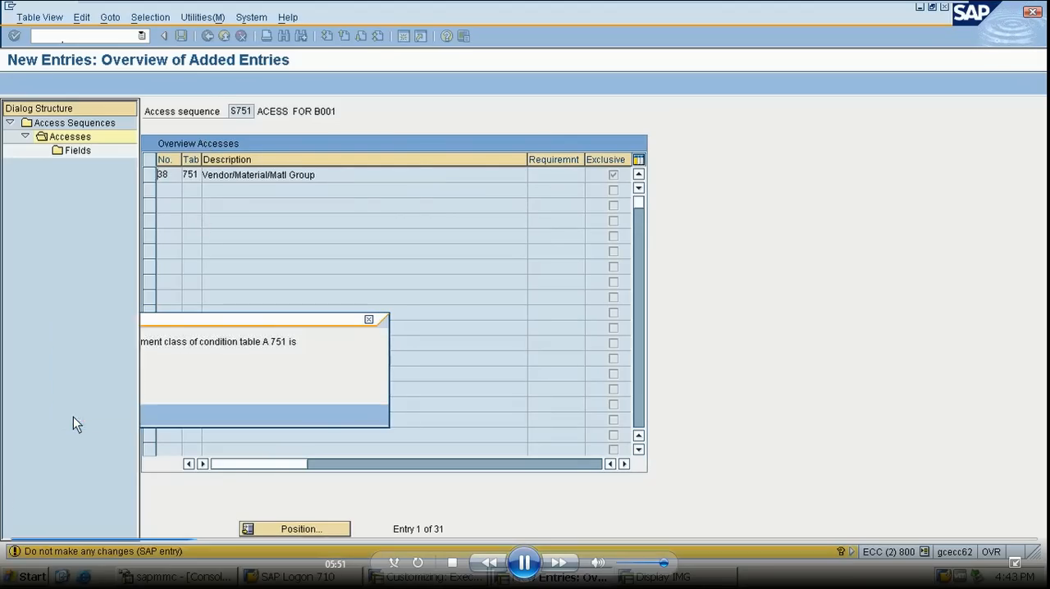
- Open the field assignment of access 38 for table 751 in access sequence S751
click(150, 175)
double_click(83, 152)
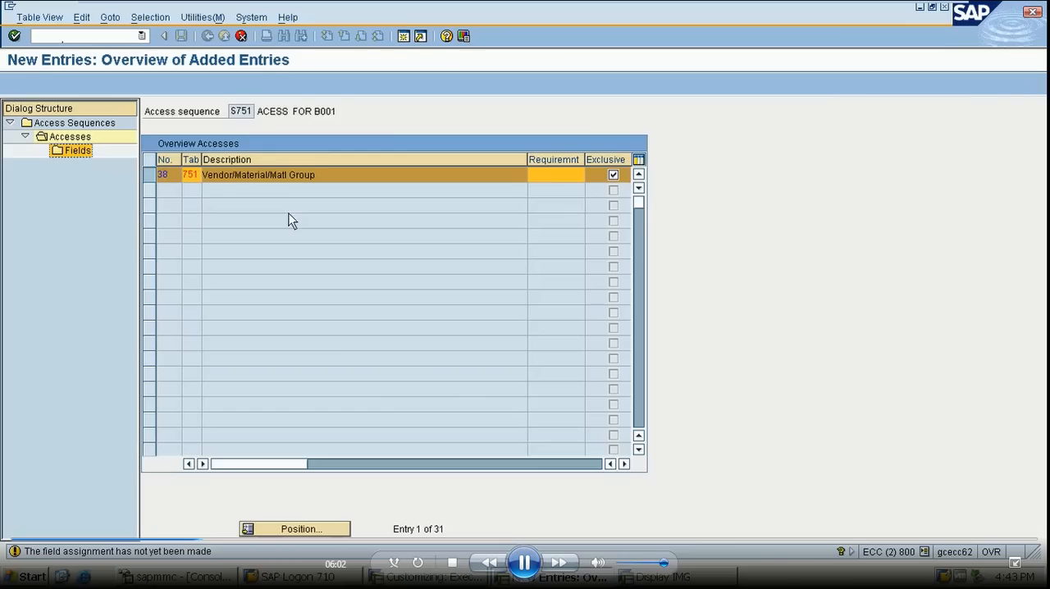
click(80, 153)
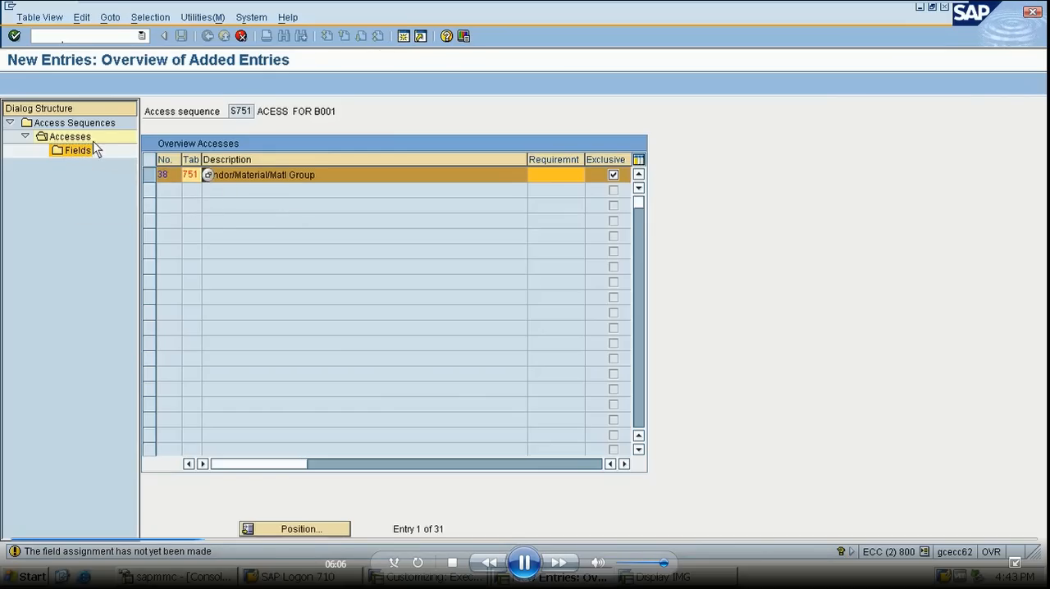
click(81, 123)
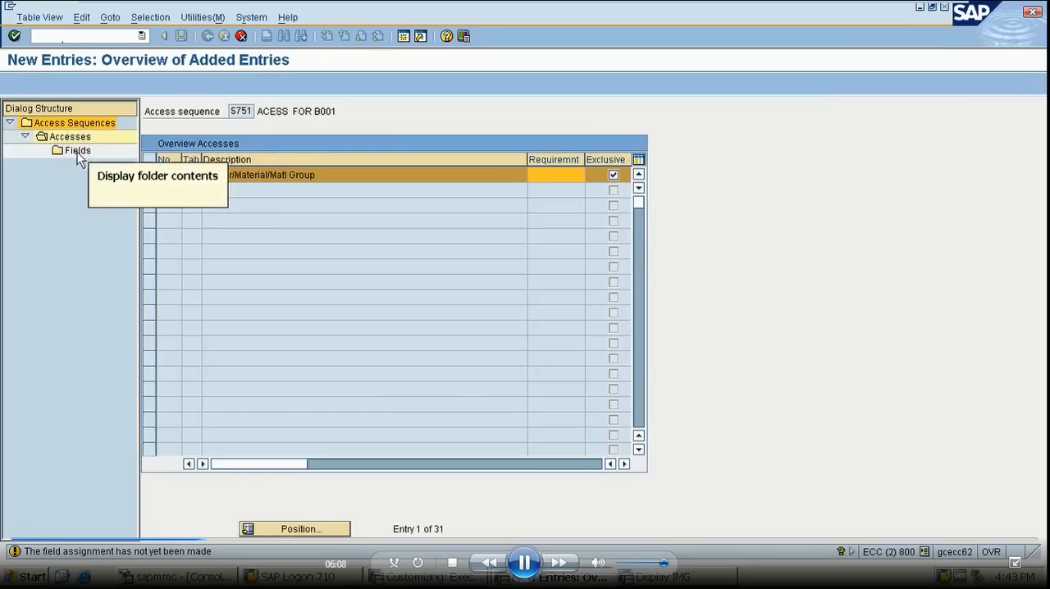
click(75, 138)
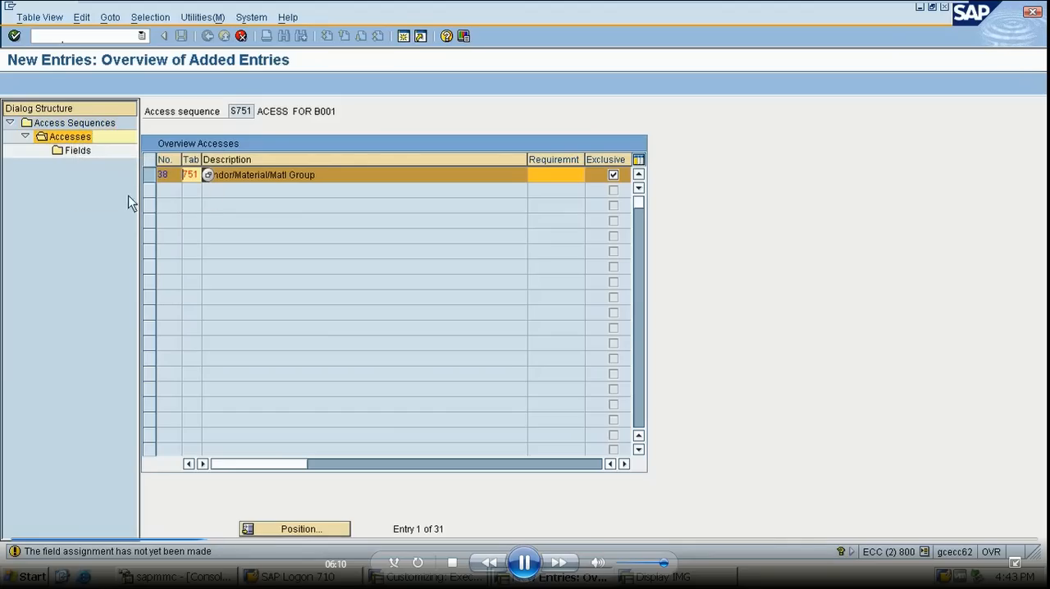
click(200, 272)
click(159, 174)
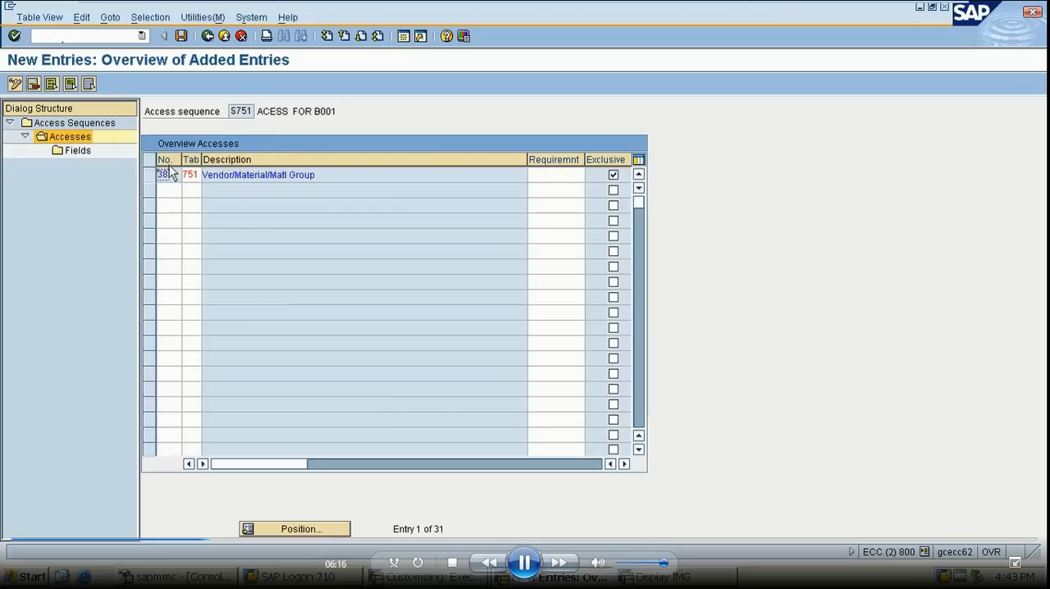
click(150, 175)
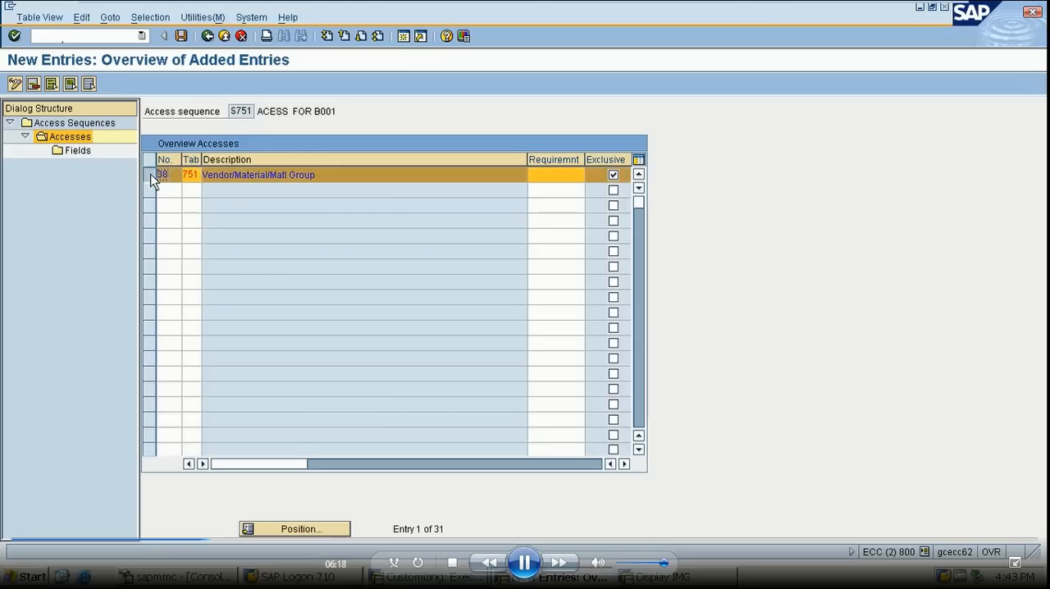
click(79, 153)
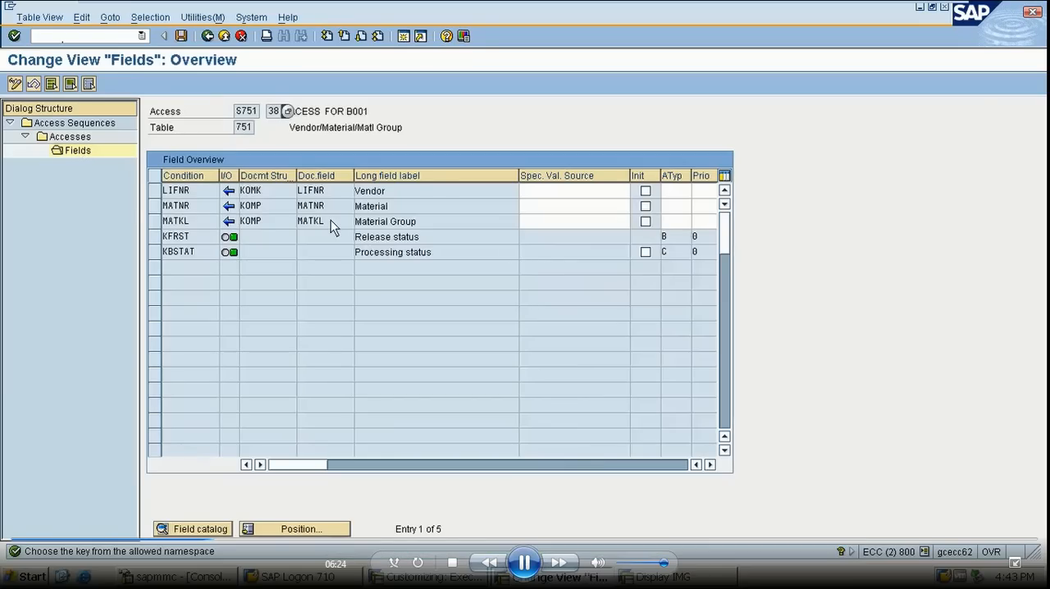
- Check the Vendor, Material and Material Group fields of access 38 and save the field assignment
click(413, 192)
click(409, 210)
click(433, 237)
click(426, 224)
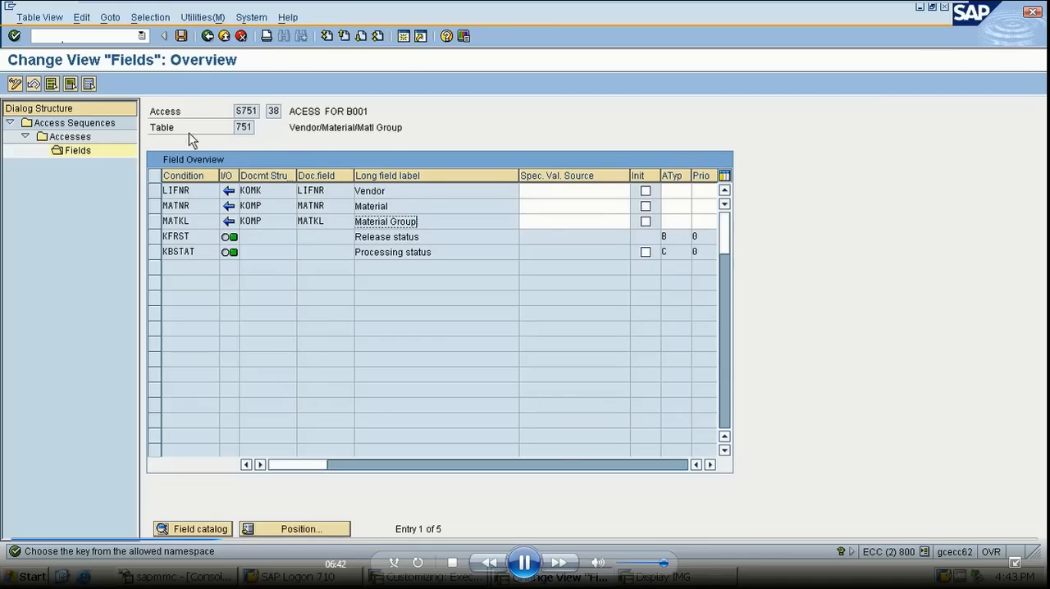
click(181, 35)
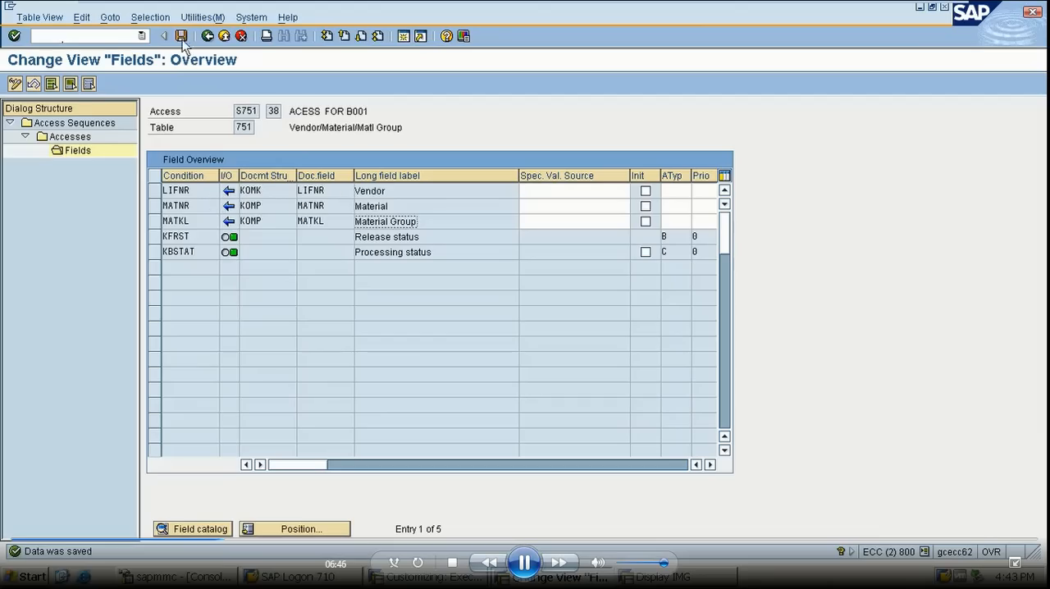
- Leave the access sequence maintenance back to the IMG structure, saving the changed data
click(207, 36)
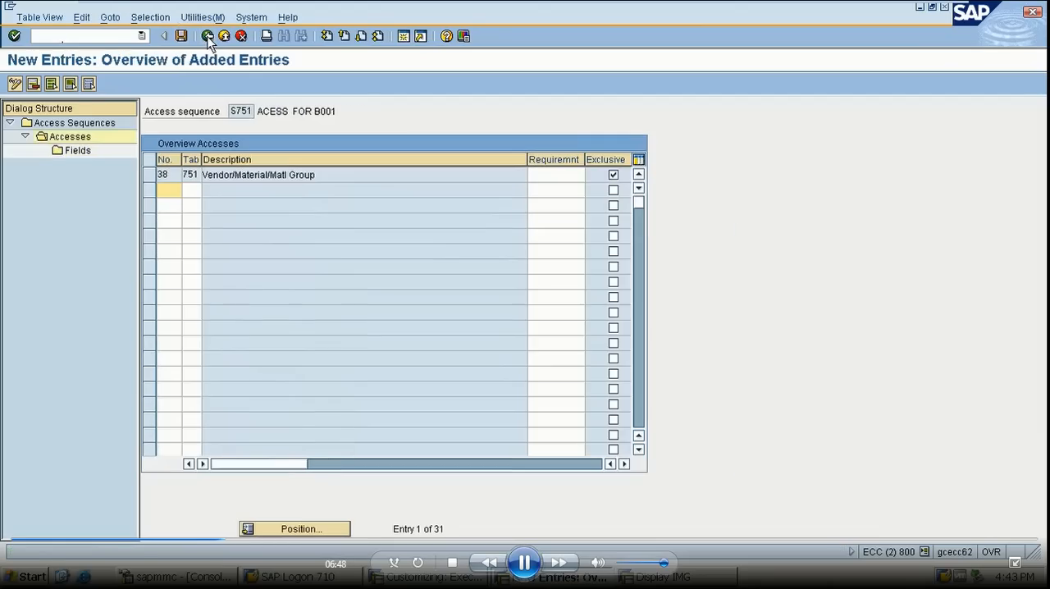
click(208, 36)
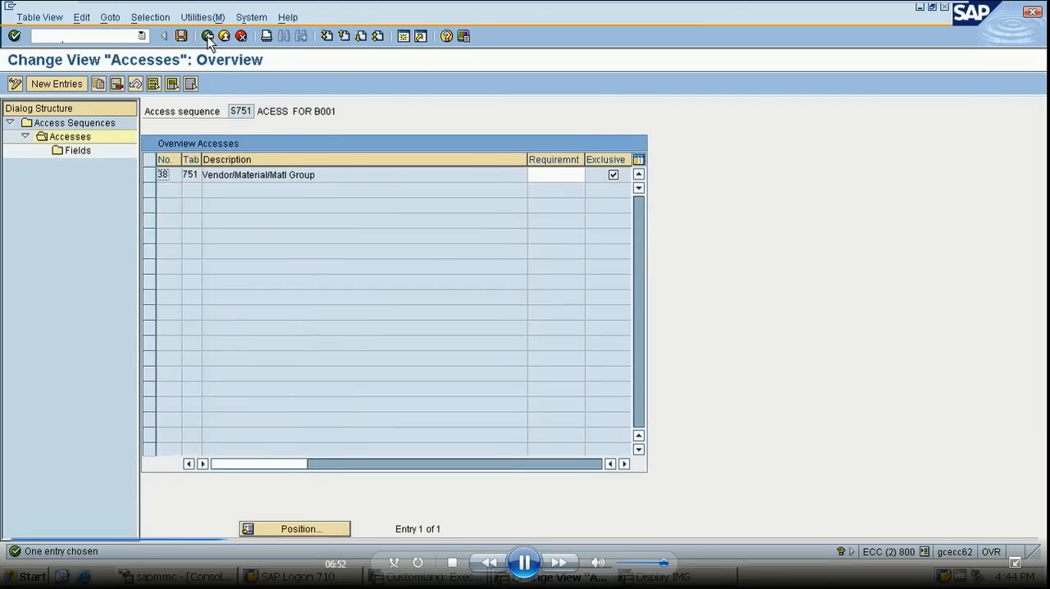
click(208, 37)
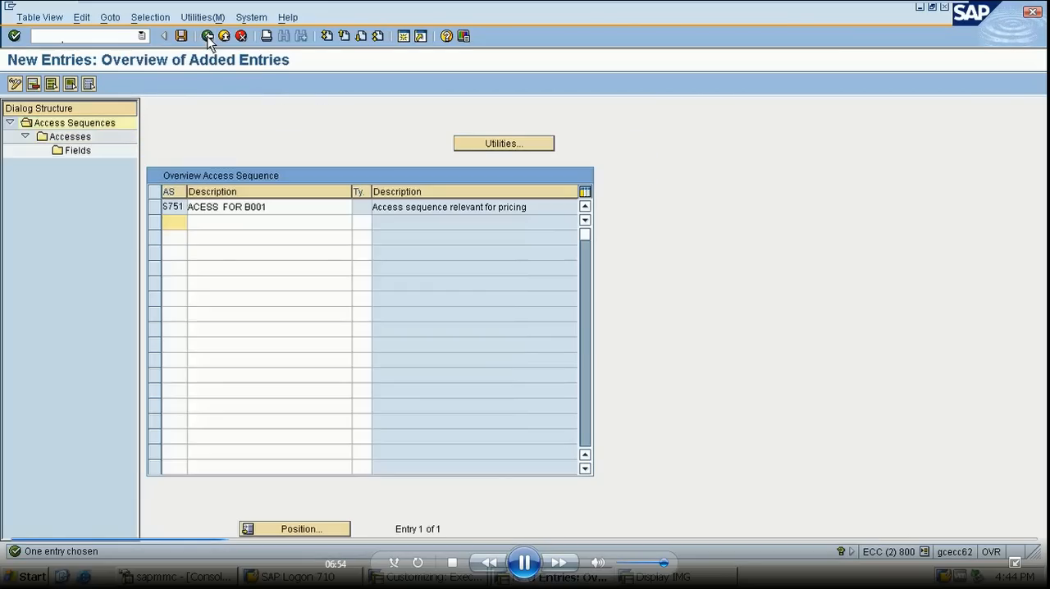
click(208, 37)
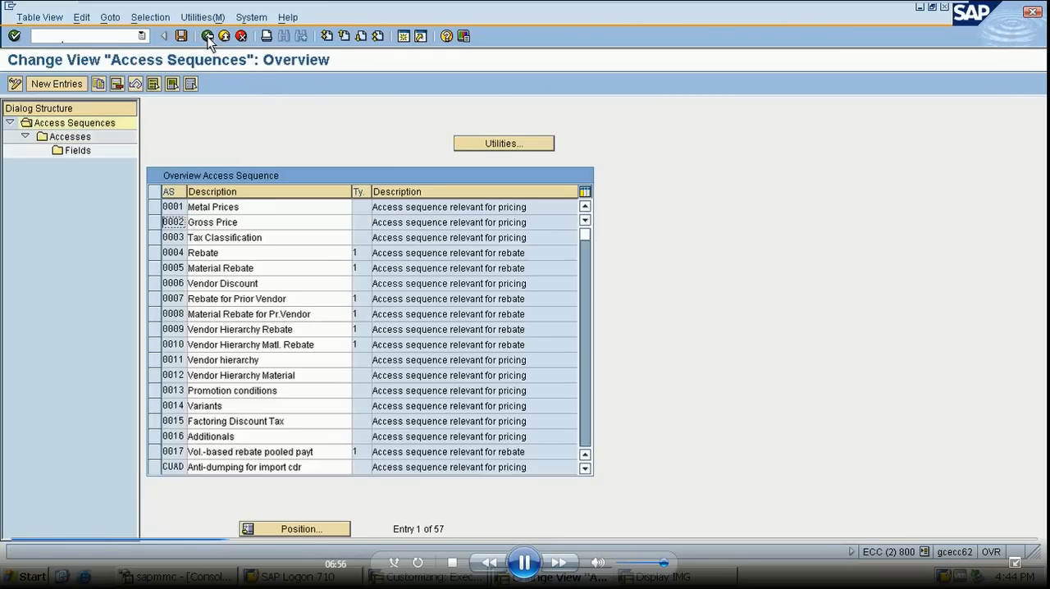
click(209, 37)
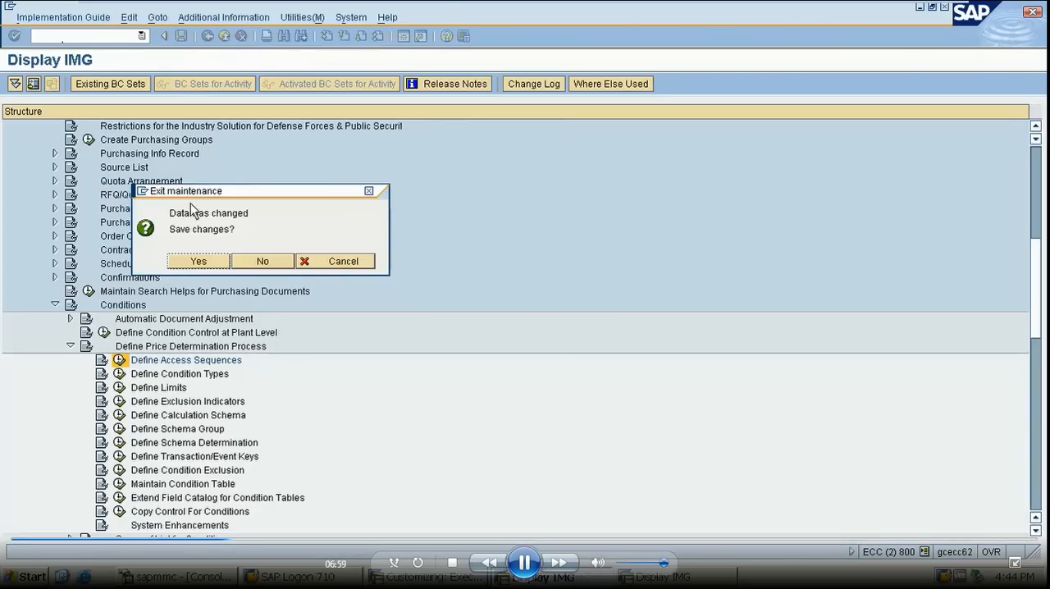
click(199, 261)
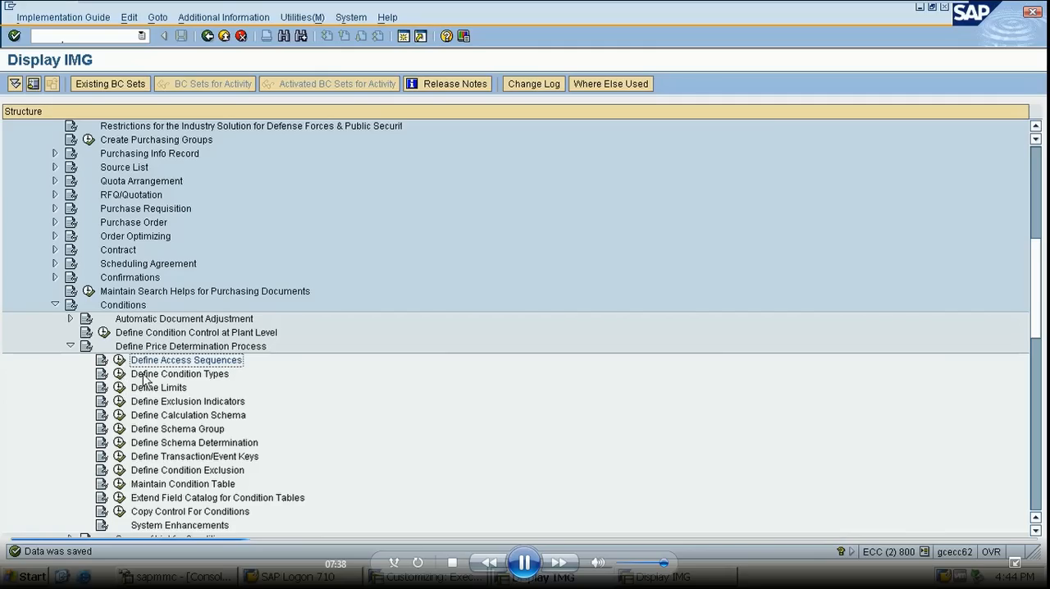
- Open the Define Condition Type activity under Define Price Determination Process and position the list at condition type YB00
click(120, 373)
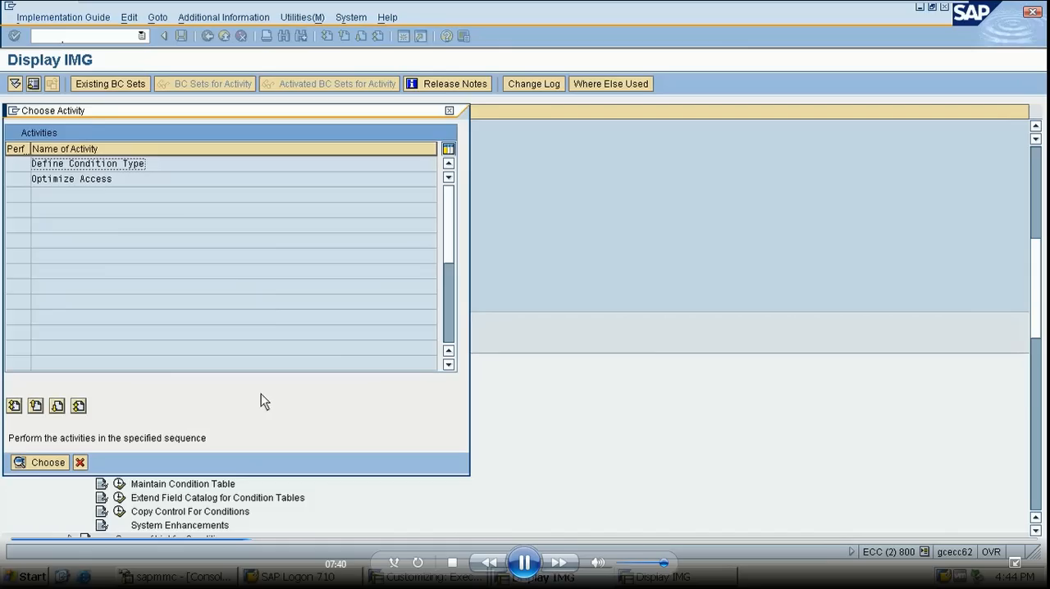
click(117, 178)
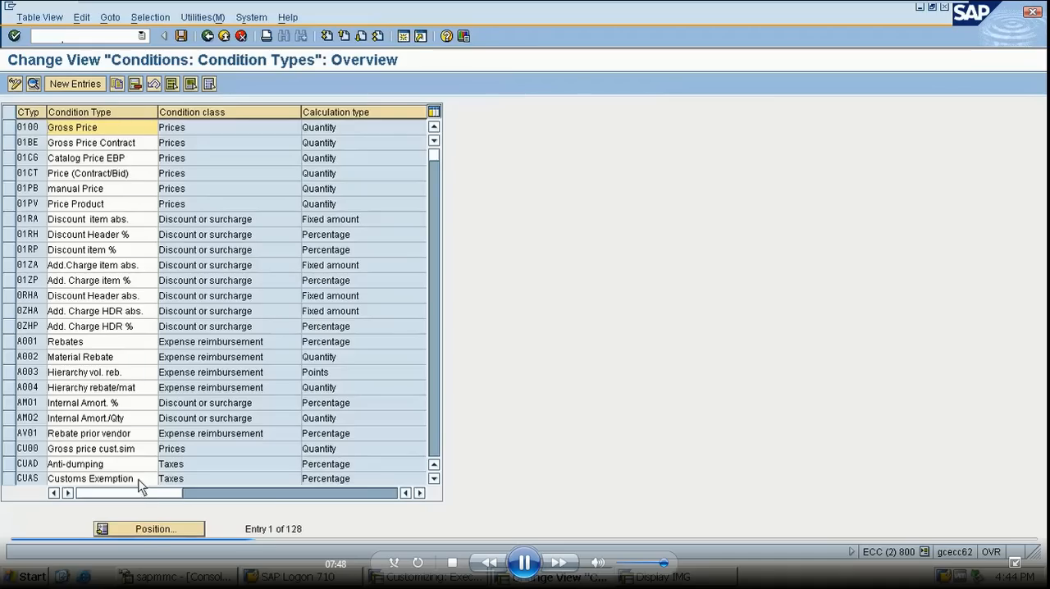
click(151, 529)
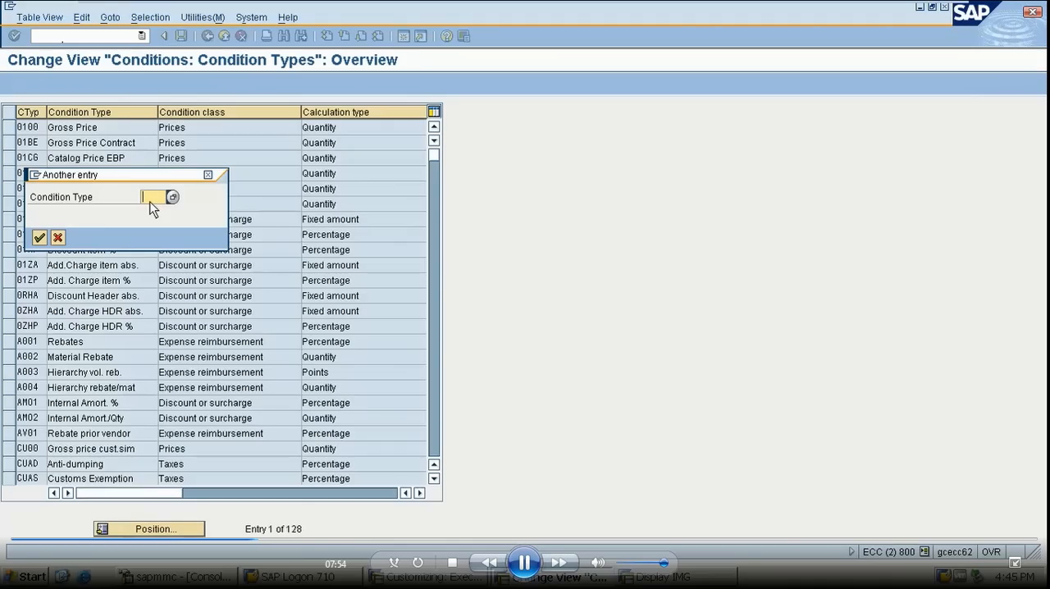
text(YB00)
key(Return)
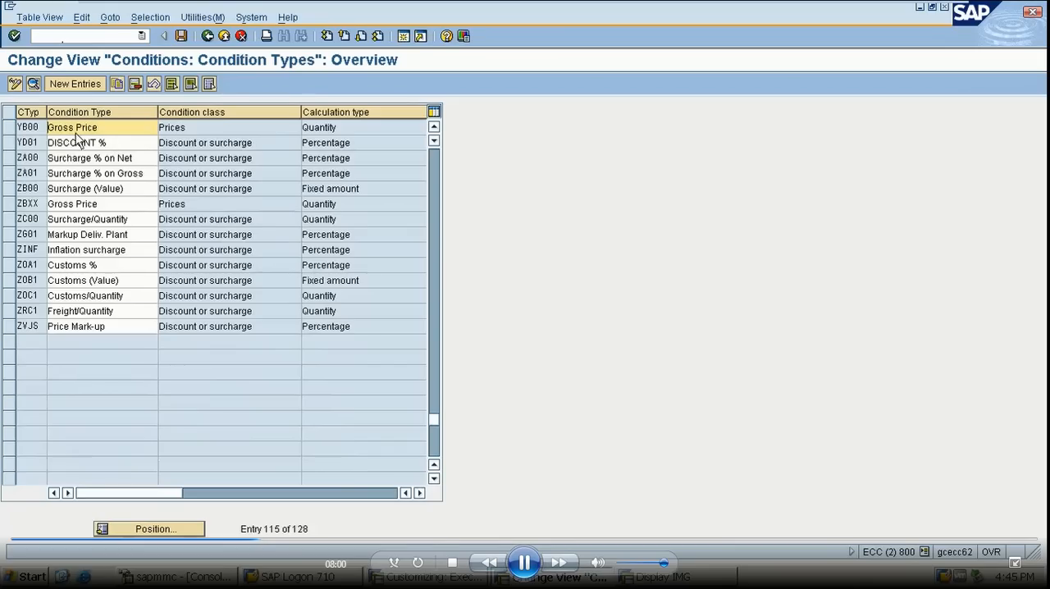
- Start a copy of condition type YB00 Gross Price and name the new condition type XB00
click(10, 128)
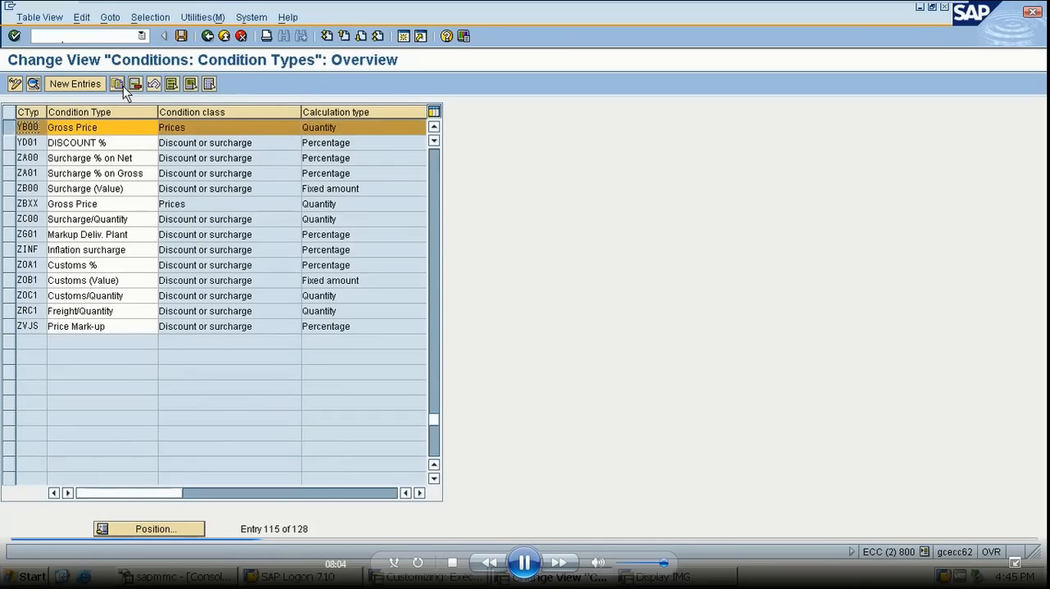
click(118, 85)
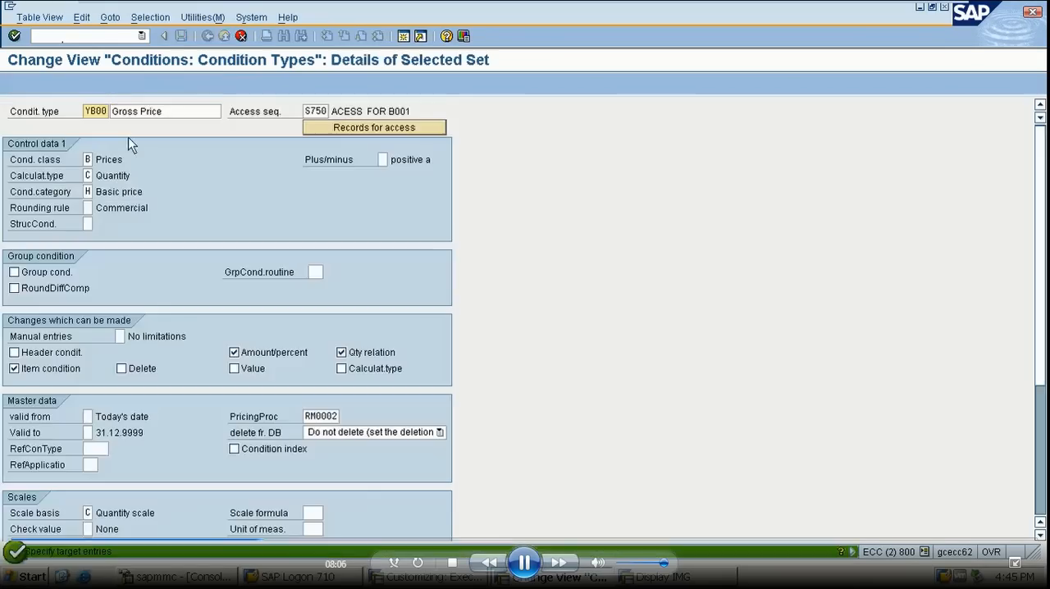
click(91, 111)
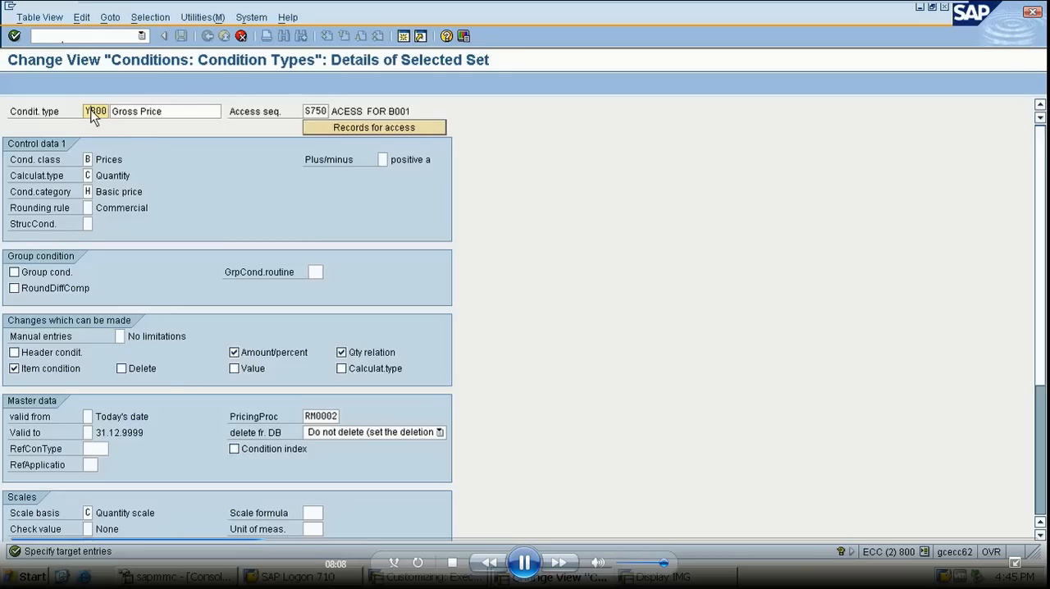
key(Delete)
text(XB)
click(174, 115)
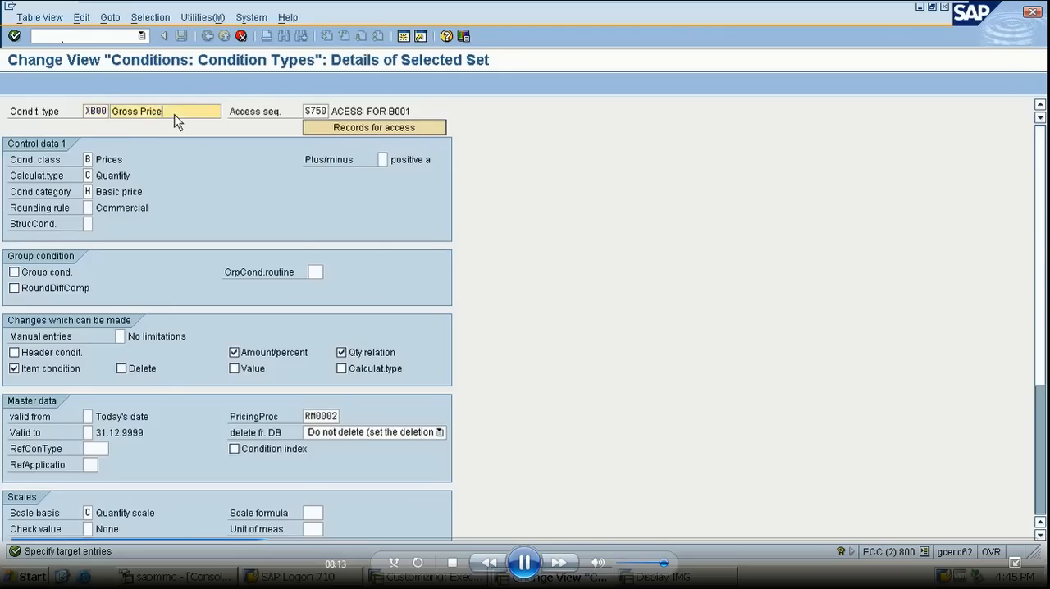
- Assign access sequence S751 to condition type XB00 and confirm the copy
click(327, 115)
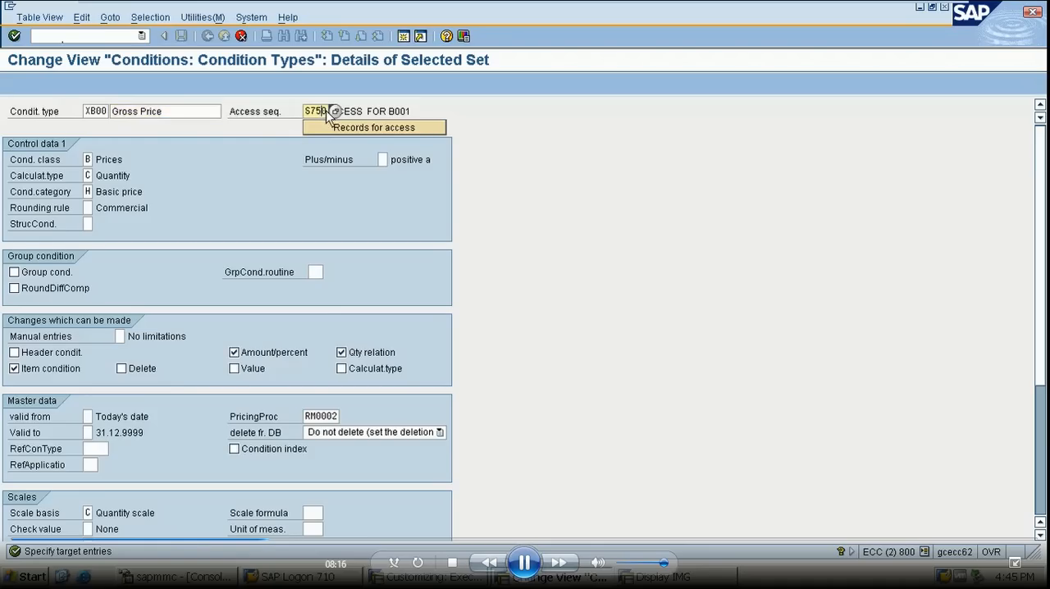
key(BackSpace)
key(BackSpace)
key(BackSpace)
key(BackSpace)
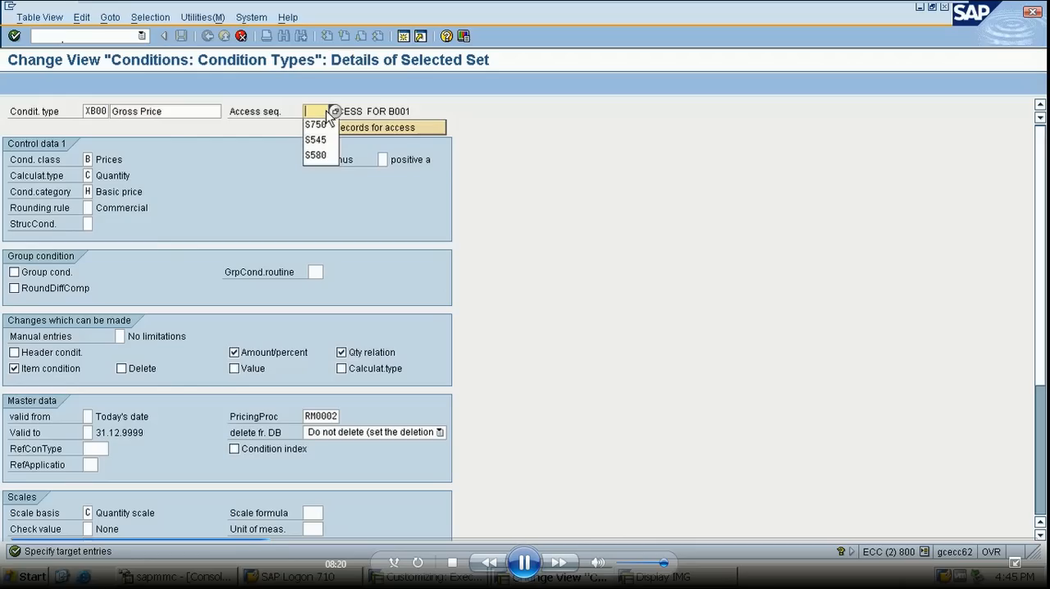
text(S751)
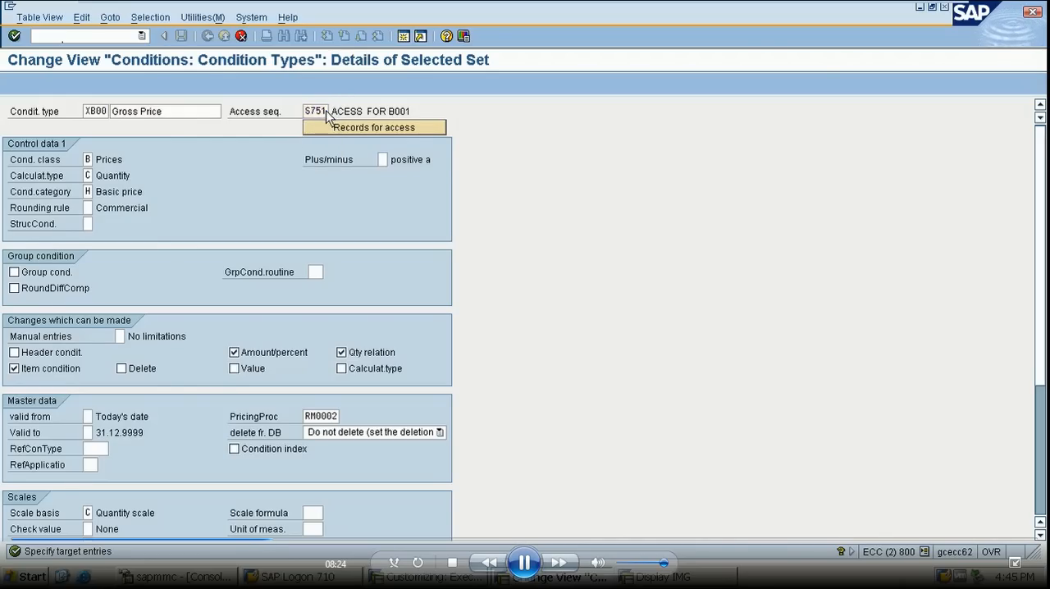
key(Return)
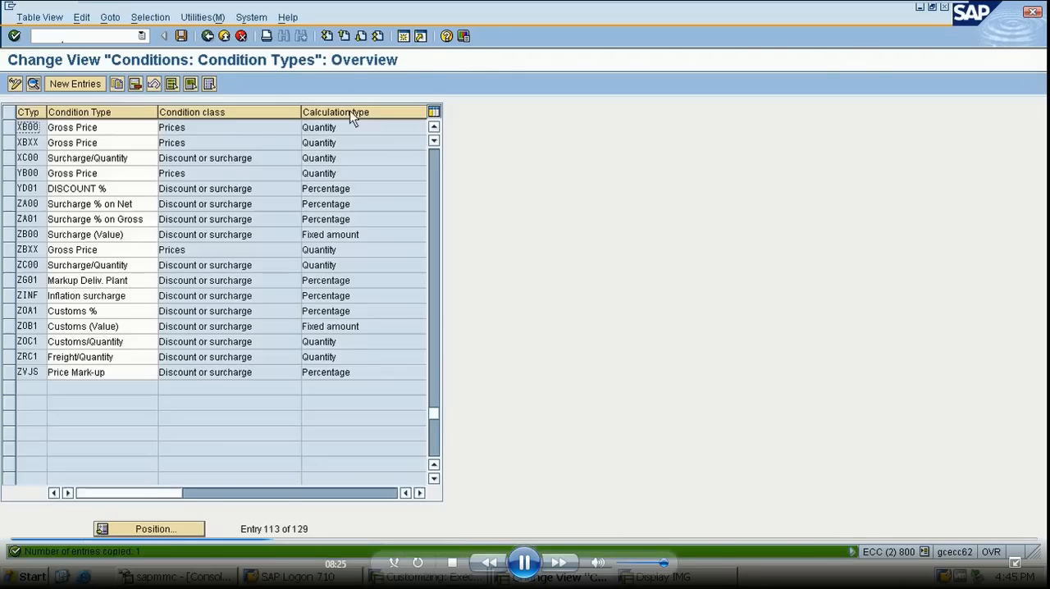
- Open the details of condition type XB00 and choose condition class B Prices
double_click(63, 130)
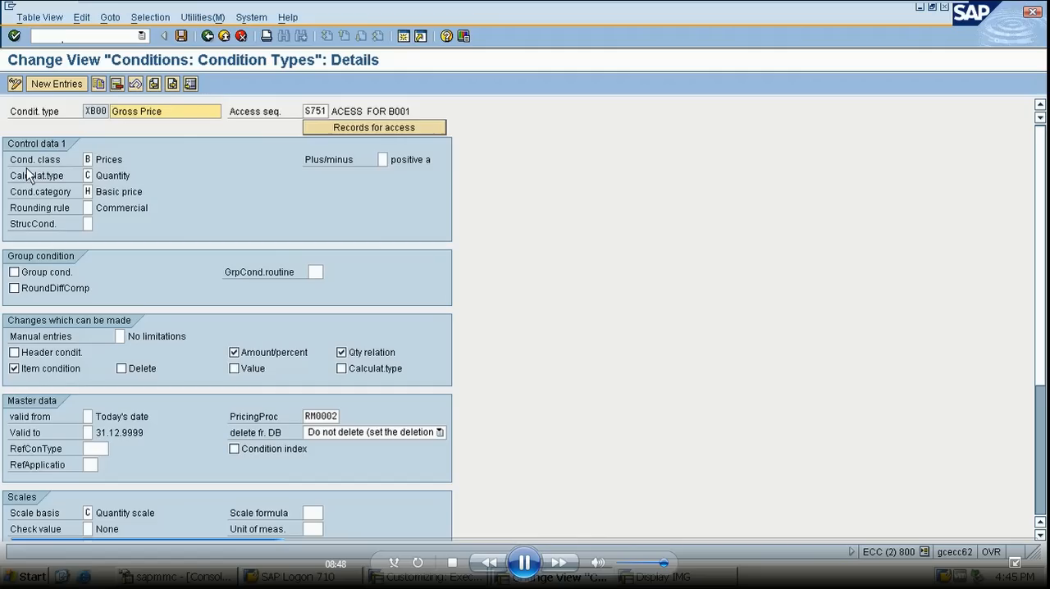
click(89, 160)
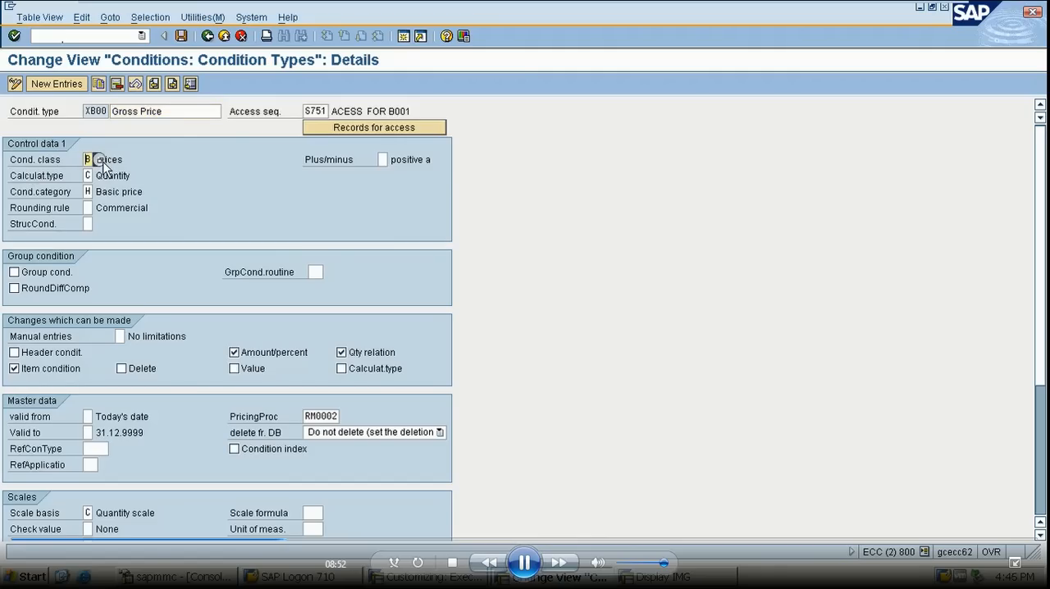
key(F4)
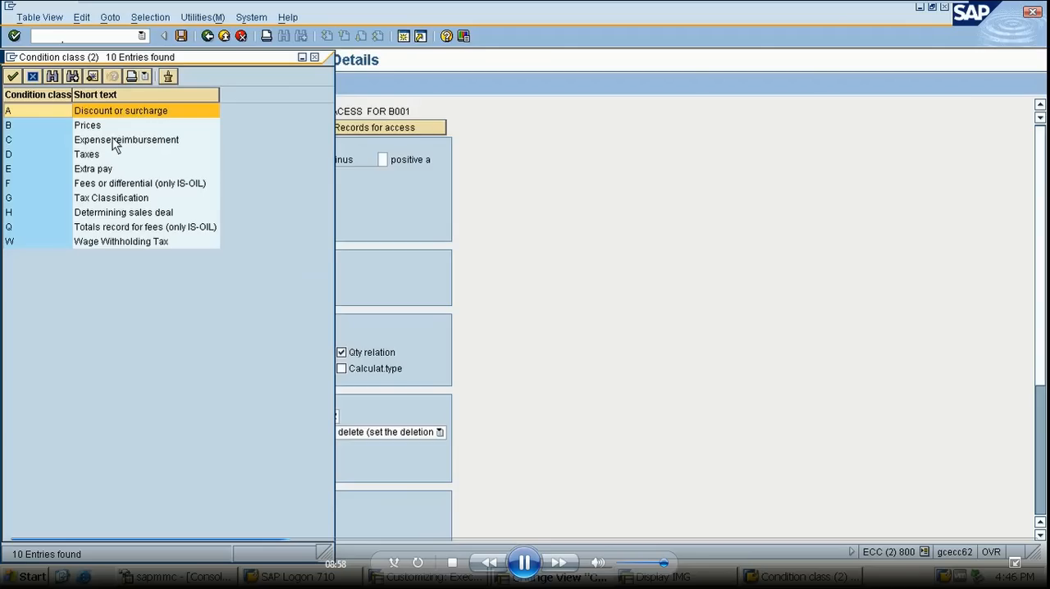
double_click(100, 128)
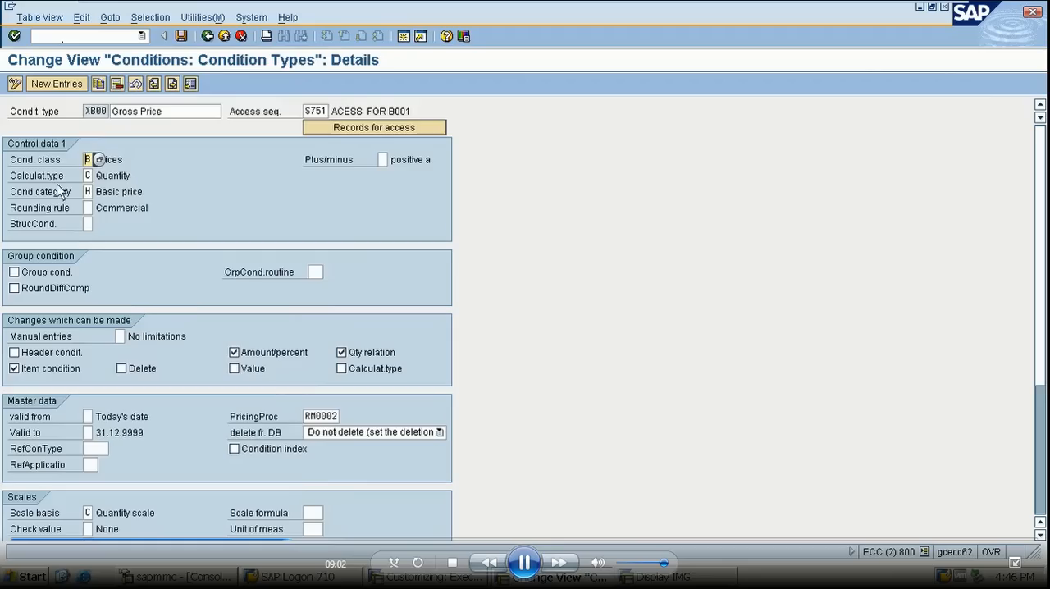
- Examine the available options for calculation type, plus/minus sign and manual entries of condition type XB00
click(90, 177)
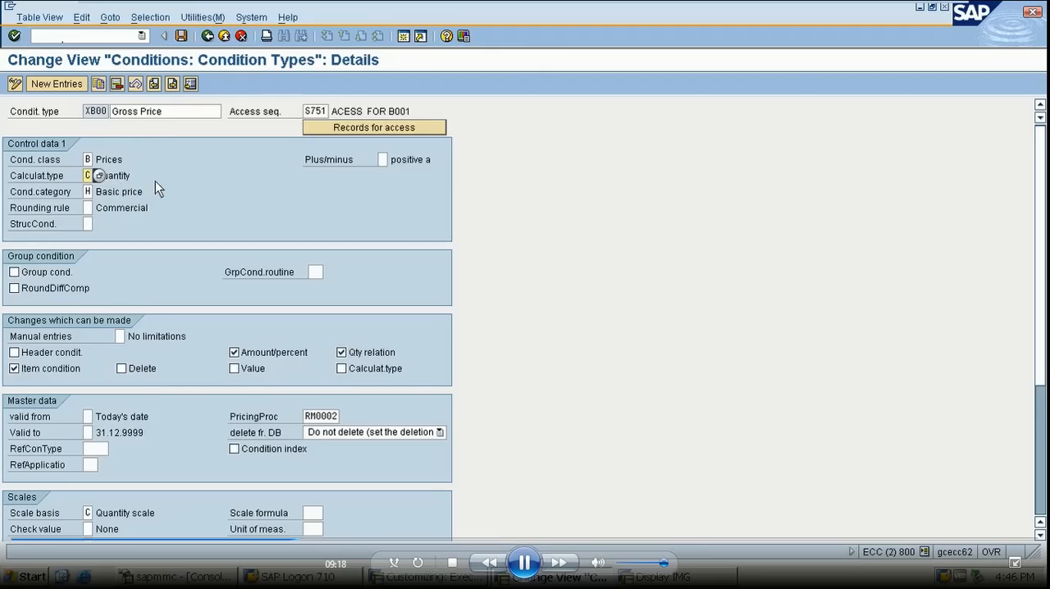
click(100, 177)
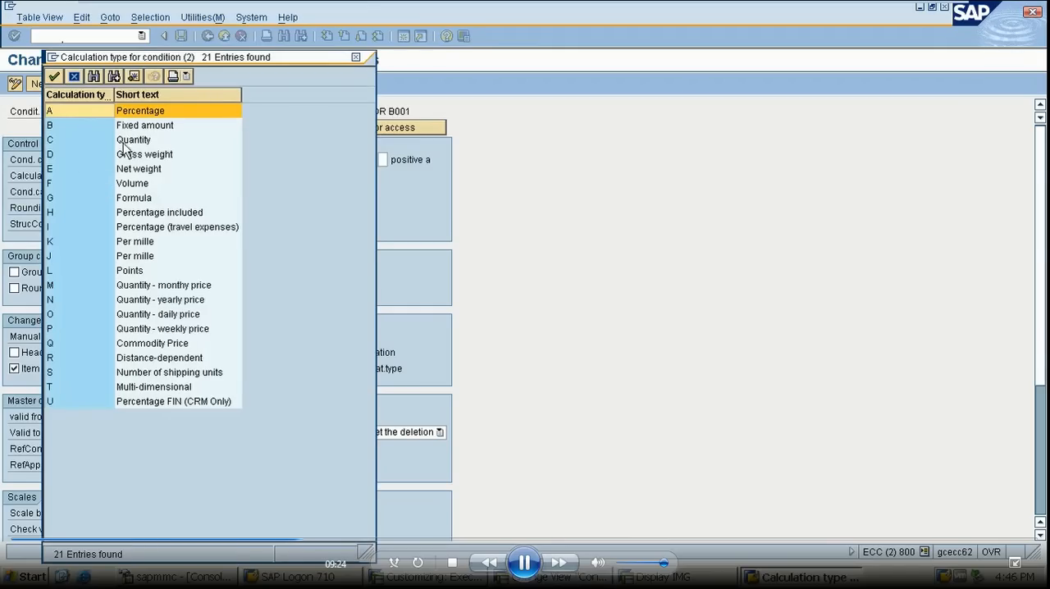
click(74, 77)
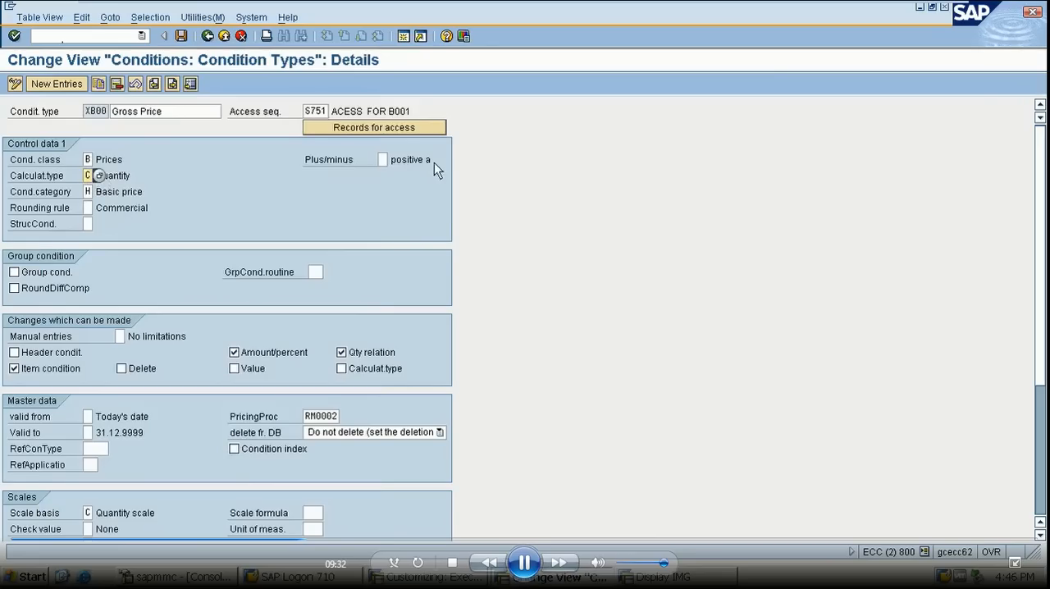
click(386, 161)
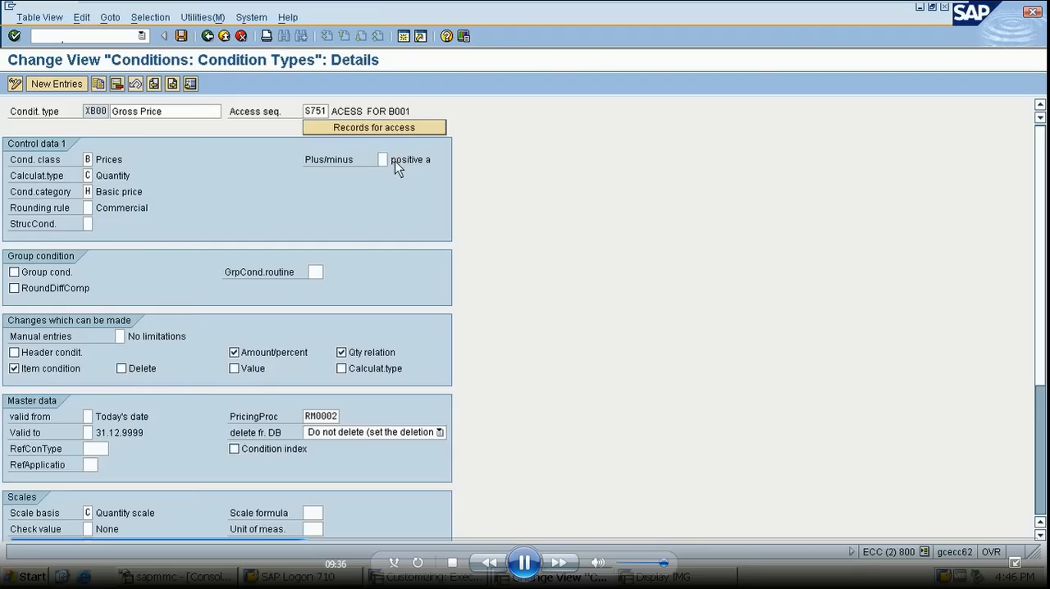
click(394, 160)
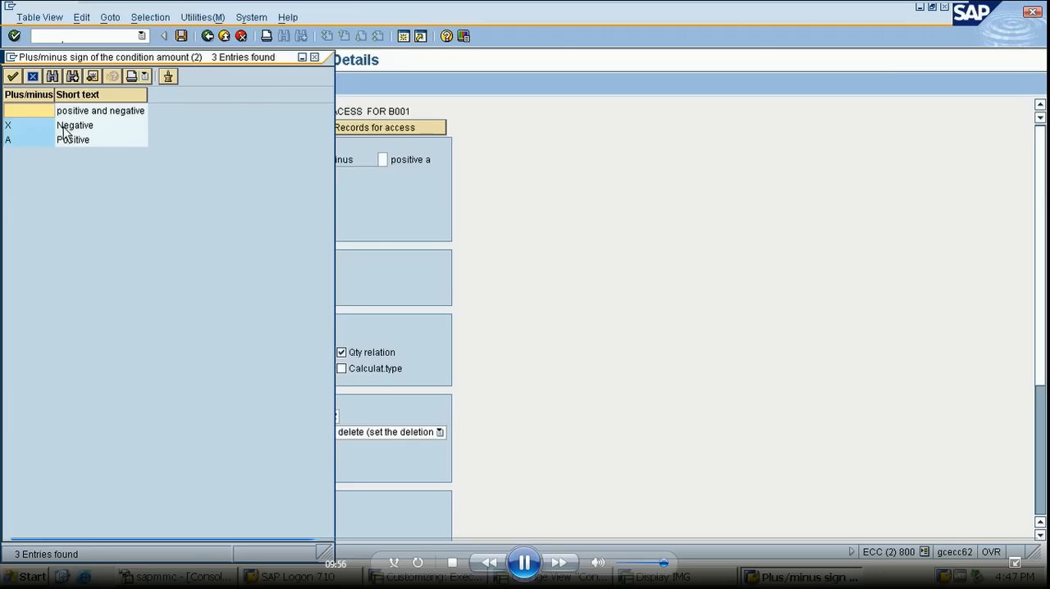
click(317, 58)
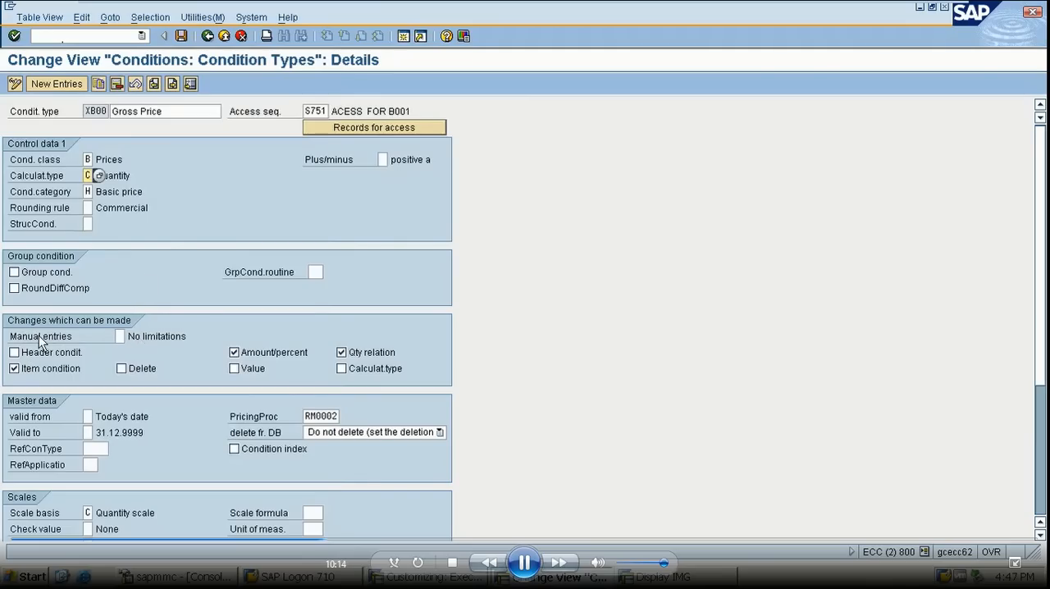
click(120, 336)
click(132, 336)
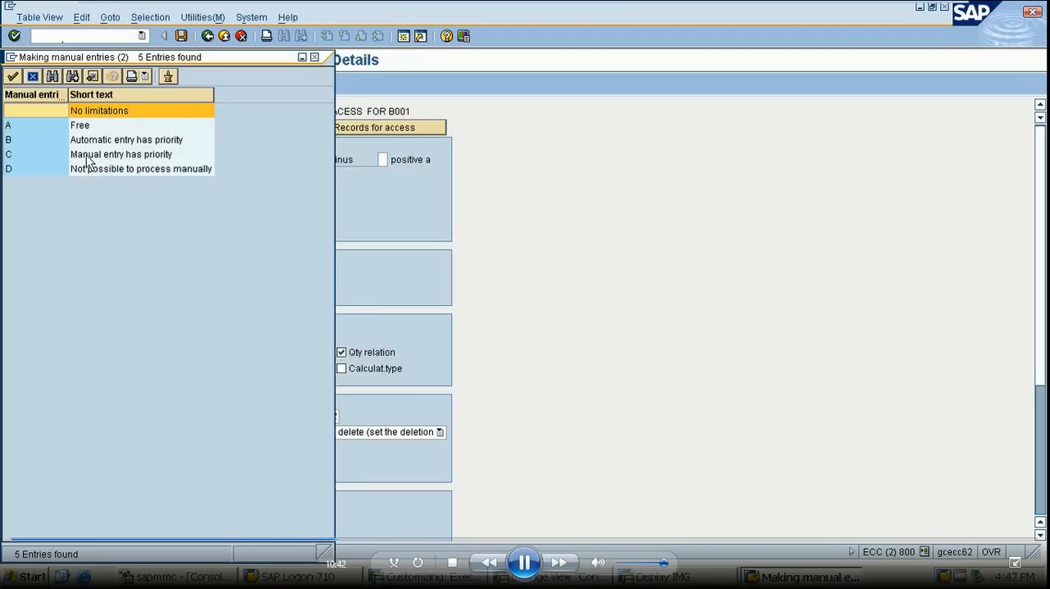
click(314, 57)
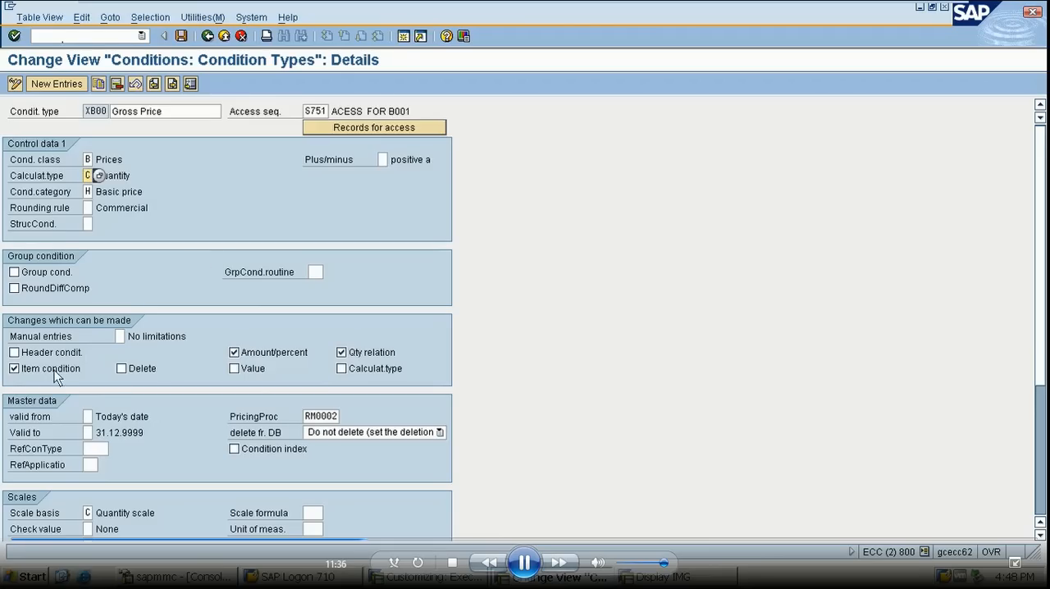
- Allow deletion for condition type XB00 and clear its pricing procedure in the master data
click(120, 369)
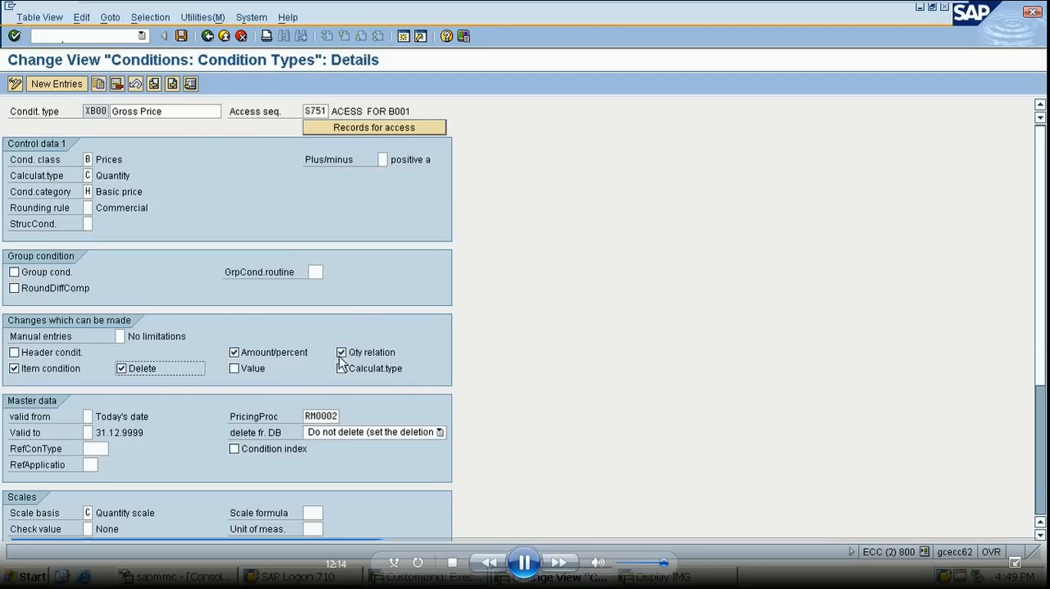
click(306, 416)
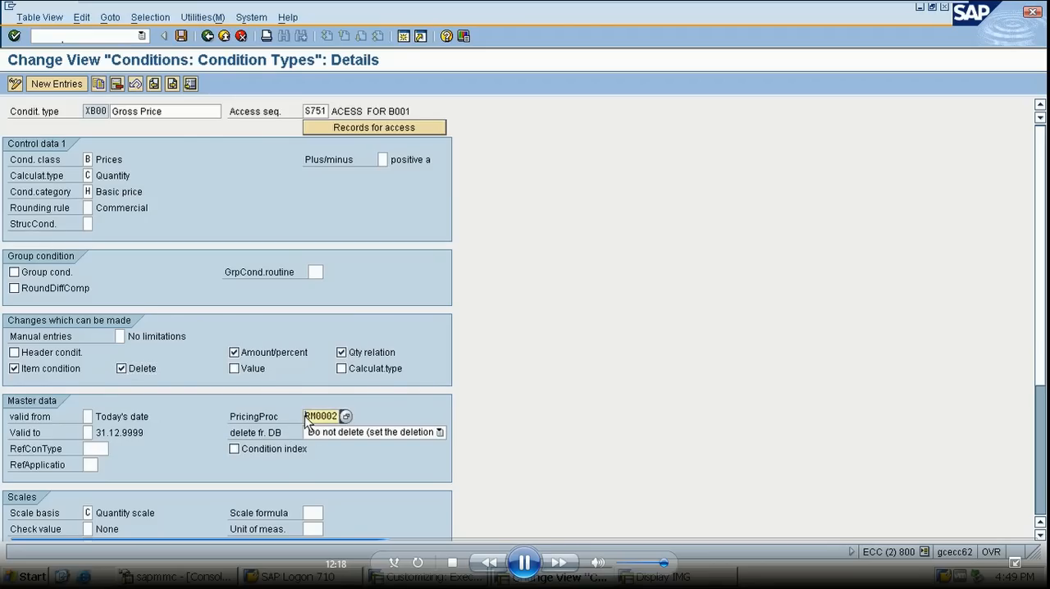
key(Delete)
key(Delete)
key(Delete)
key(Delete)
key(Delete)
key(Delete)
drag(1041, 361, 1047, 331)
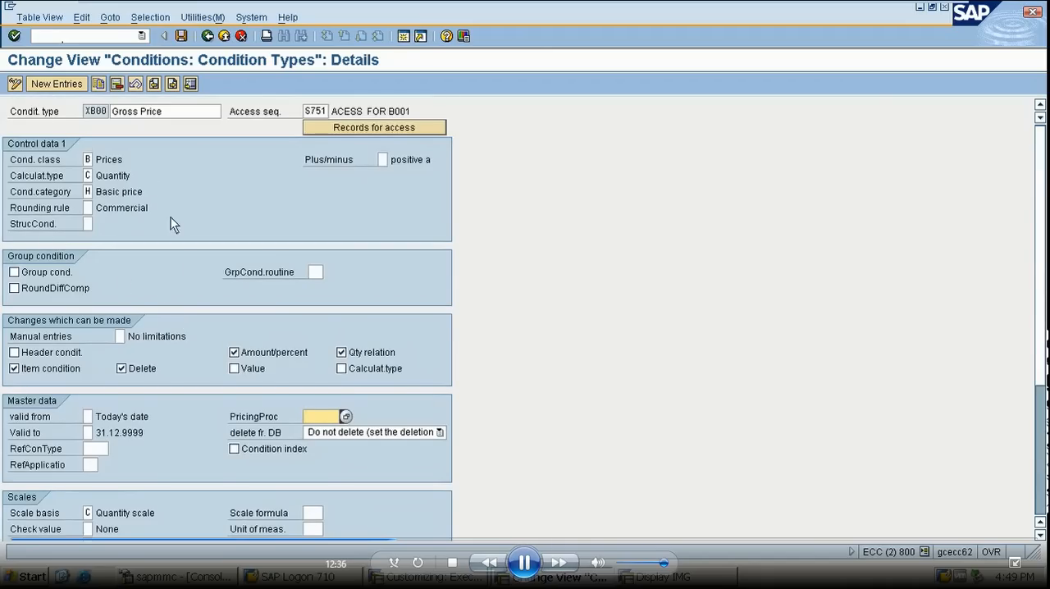
- Save condition type XB00 and return to the condition types overview
click(180, 36)
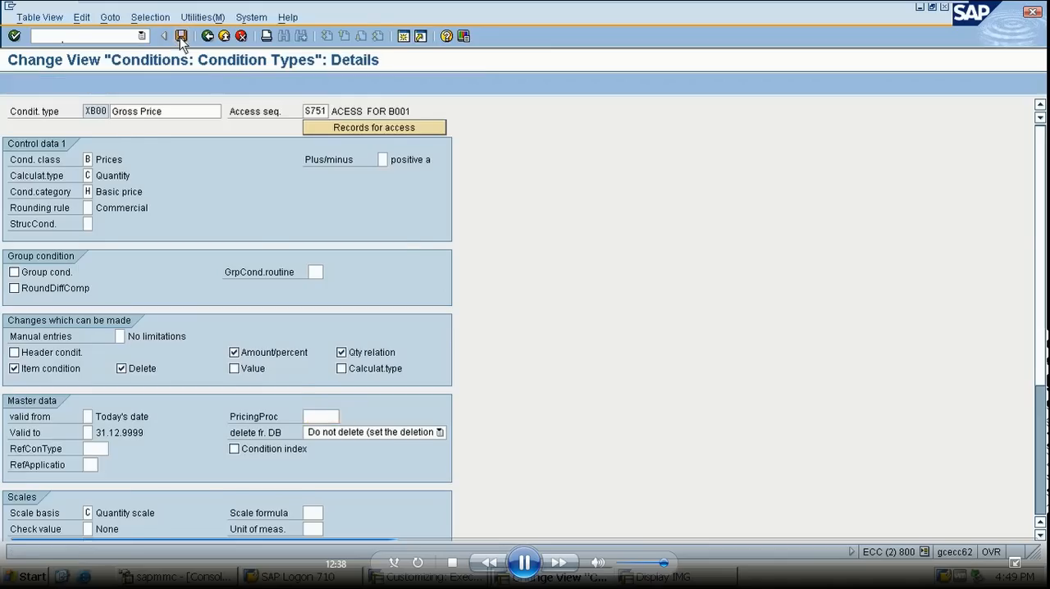
click(39, 238)
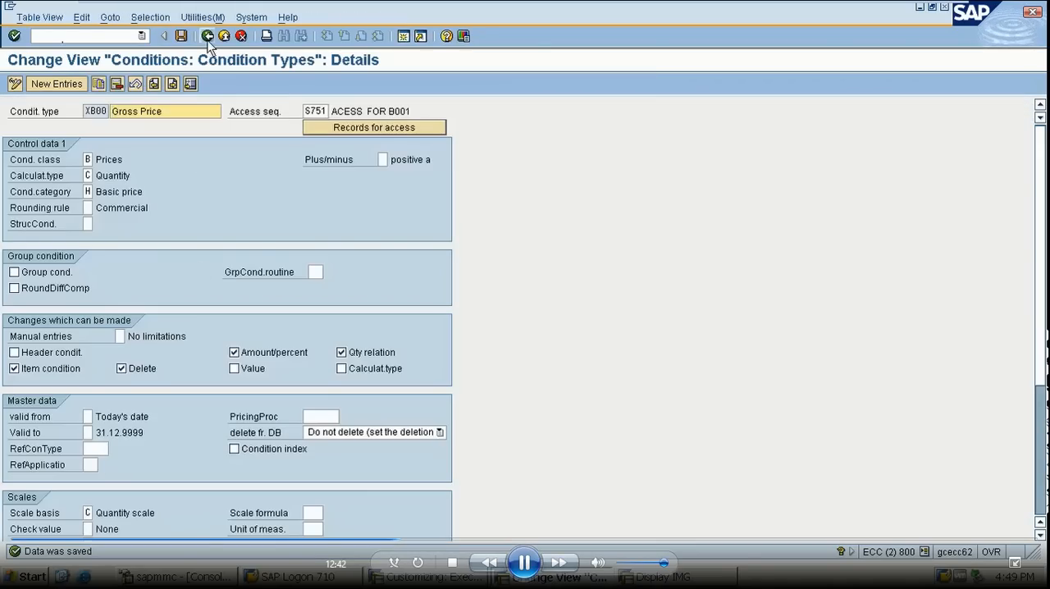
click(207, 36)
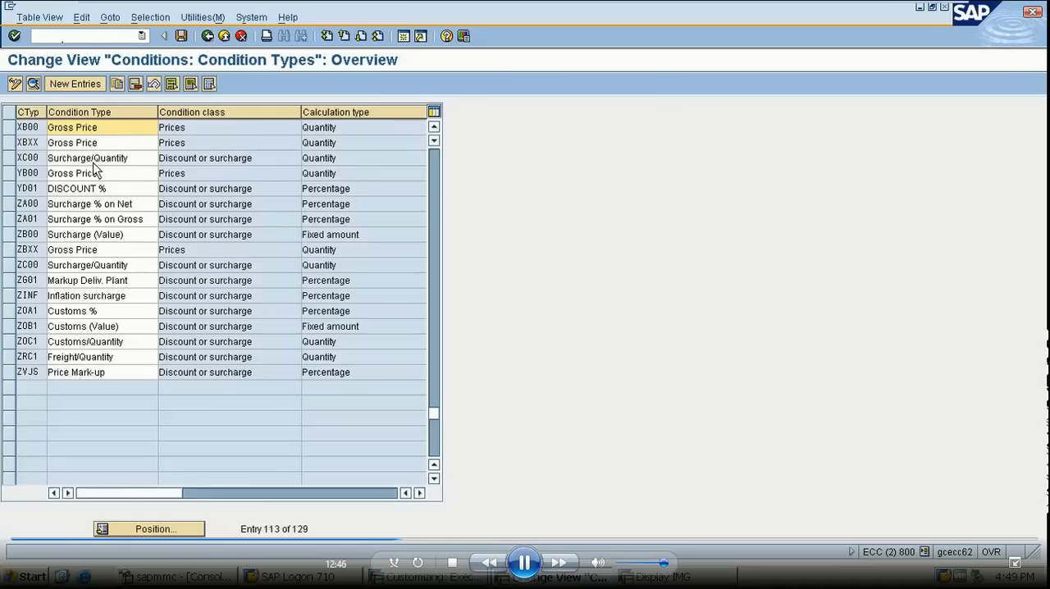
click(147, 530)
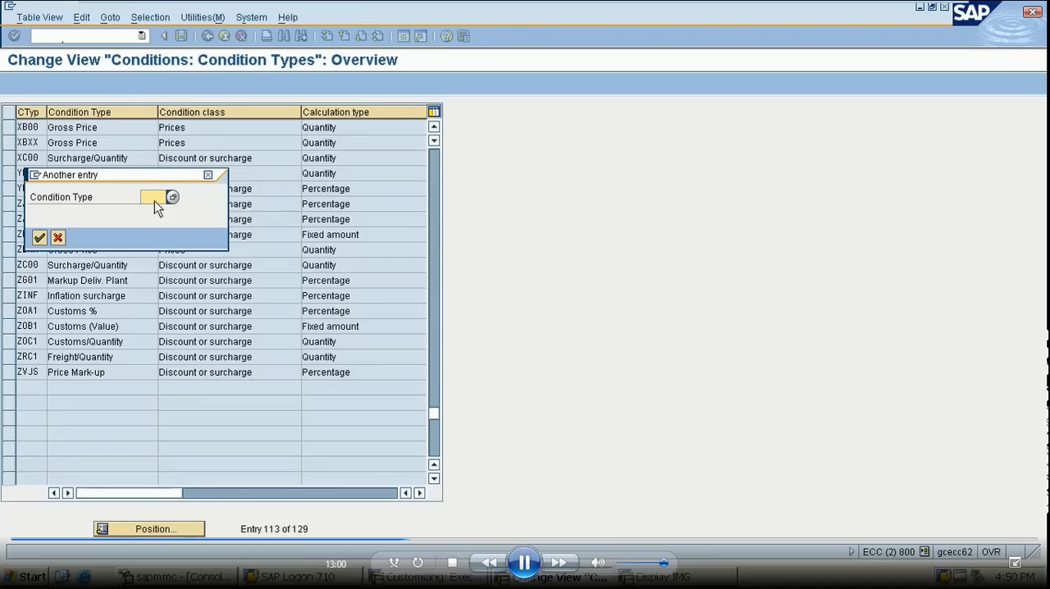
text(1R)
click(154, 209)
key(Return)
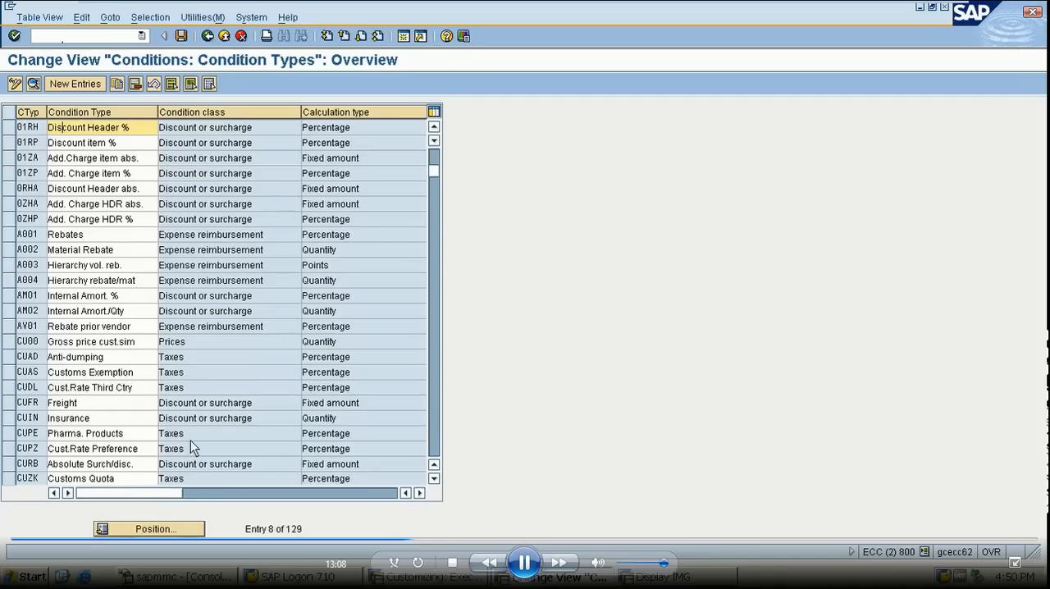
- Position the condition types list at 01RP Discount item % and open its details
click(173, 529)
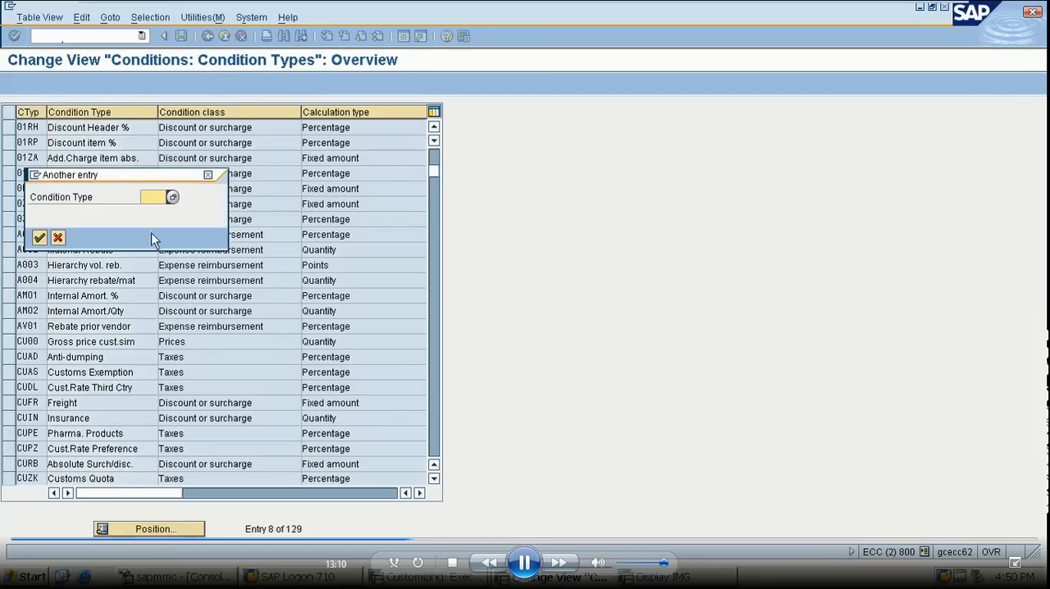
text(01)
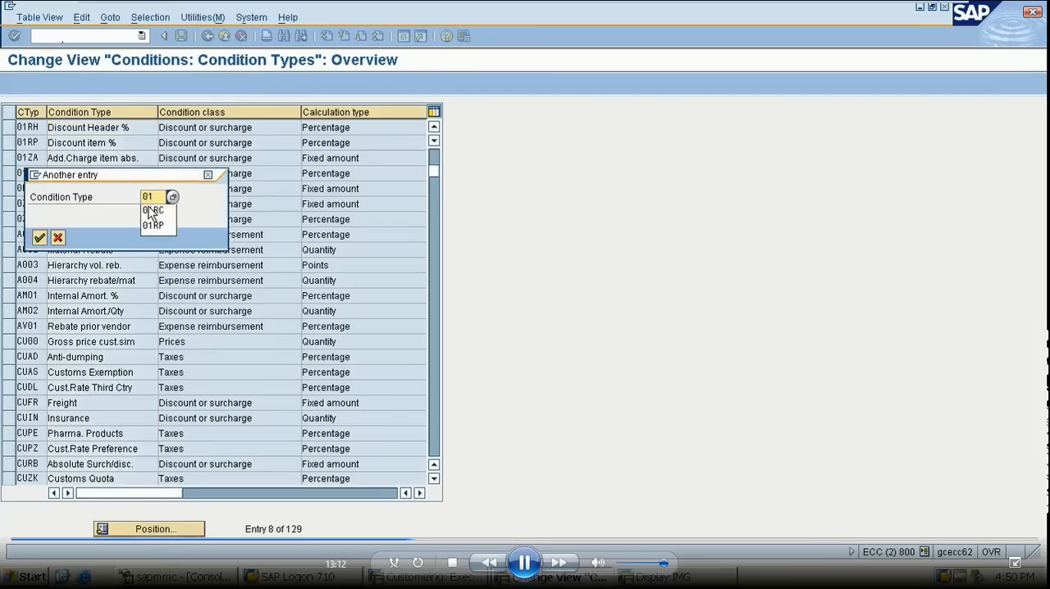
text(RP)
key(Return)
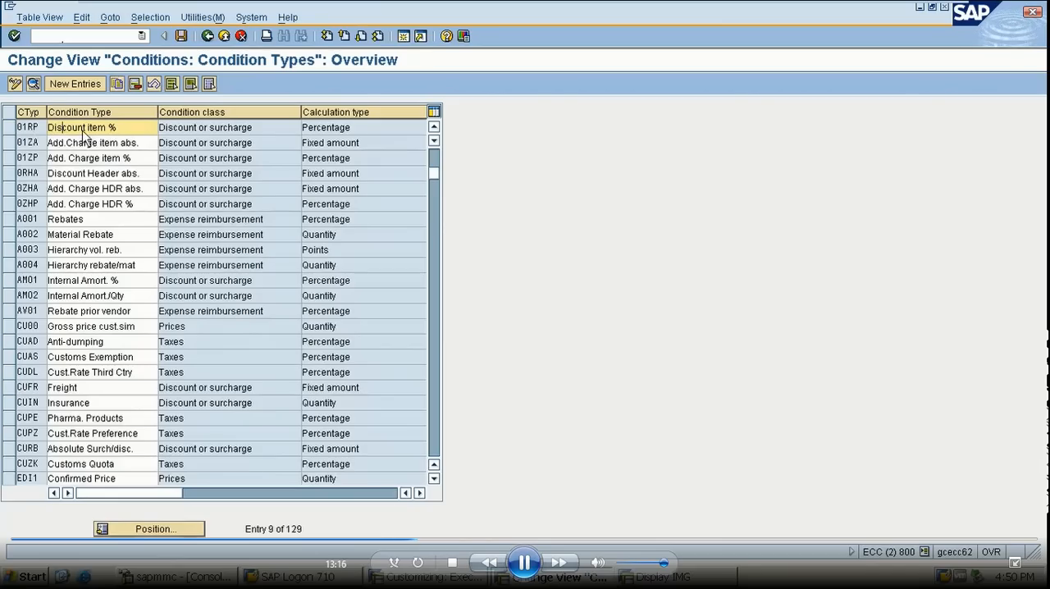
double_click(82, 129)
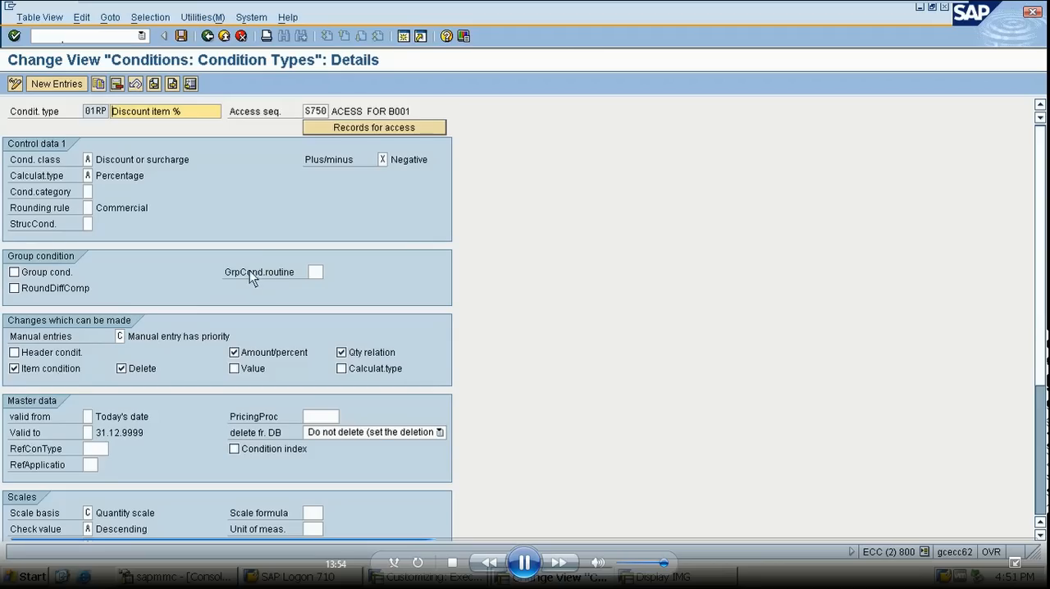
- Set the access sequence of condition type 01RP to S751 and save the change
click(327, 113)
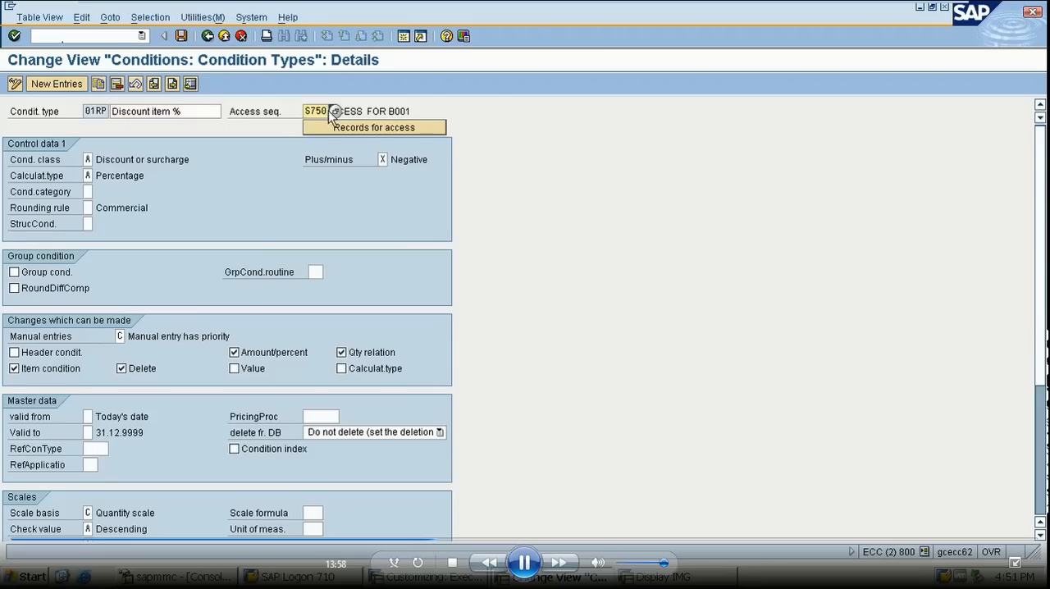
key(BackSpace)
key(BackSpace)
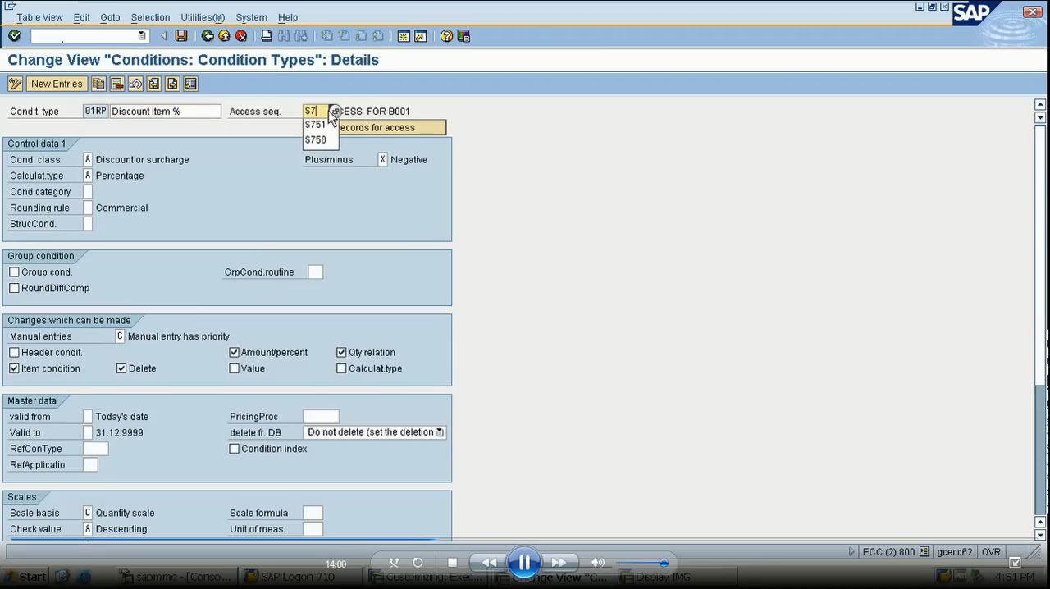
text(51)
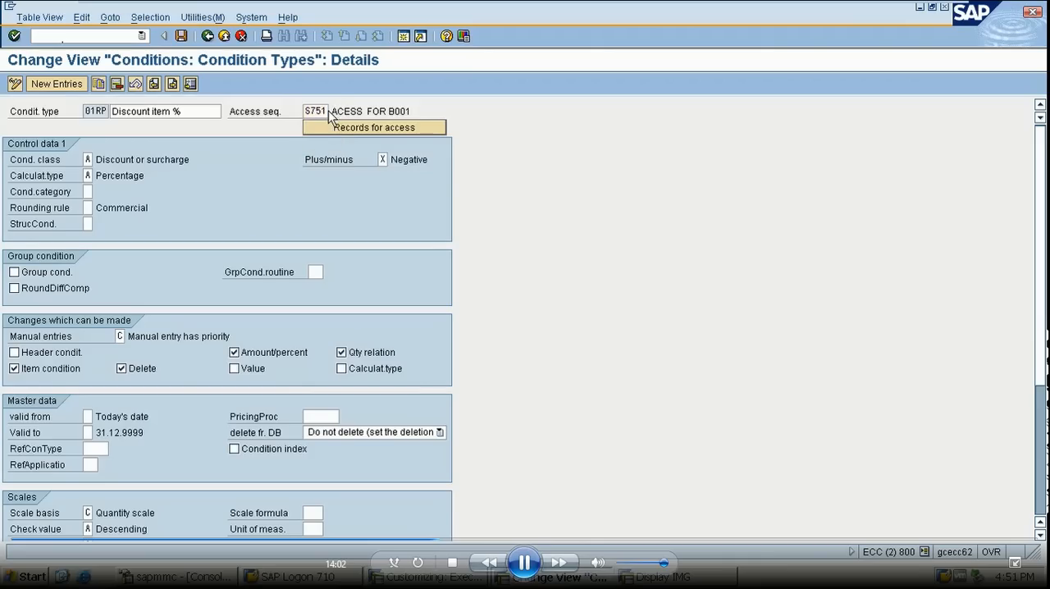
key(Return)
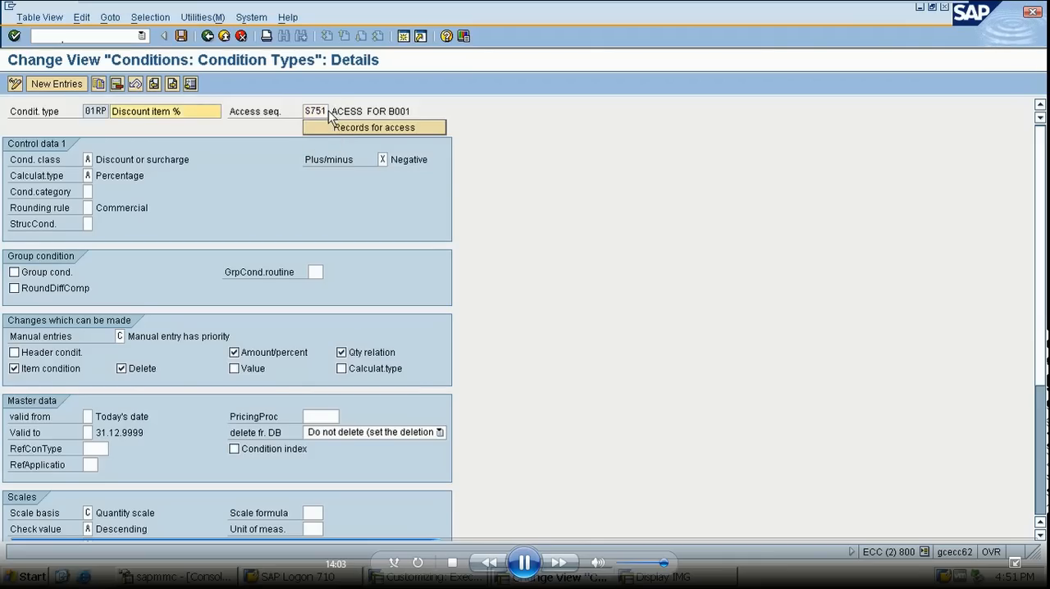
click(181, 36)
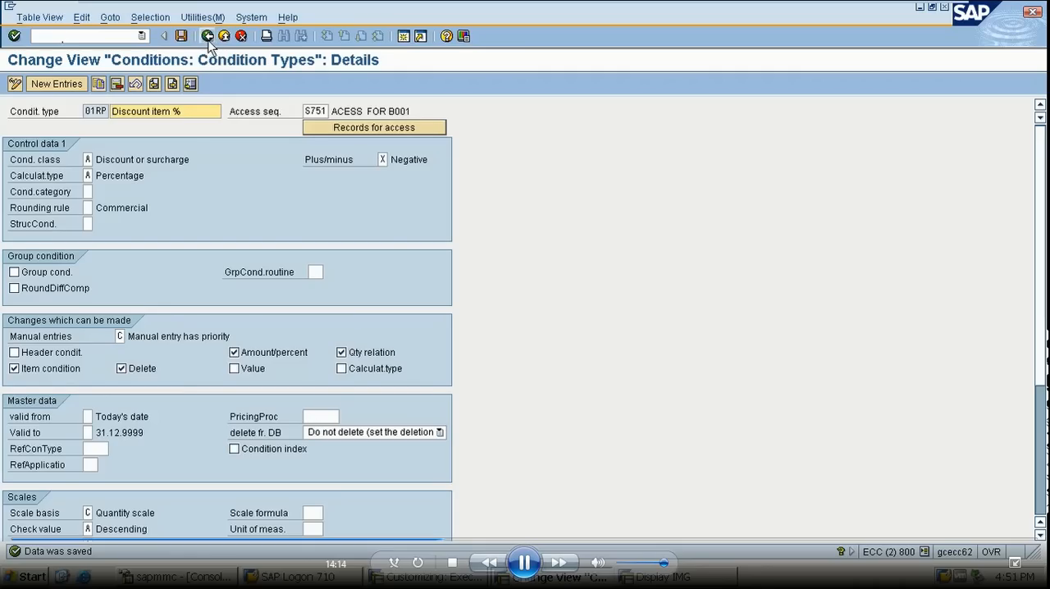
- Leave the condition types maintenance and open Define Calculation Schema under Define Price Determination Process
click(207, 37)
click(207, 37)
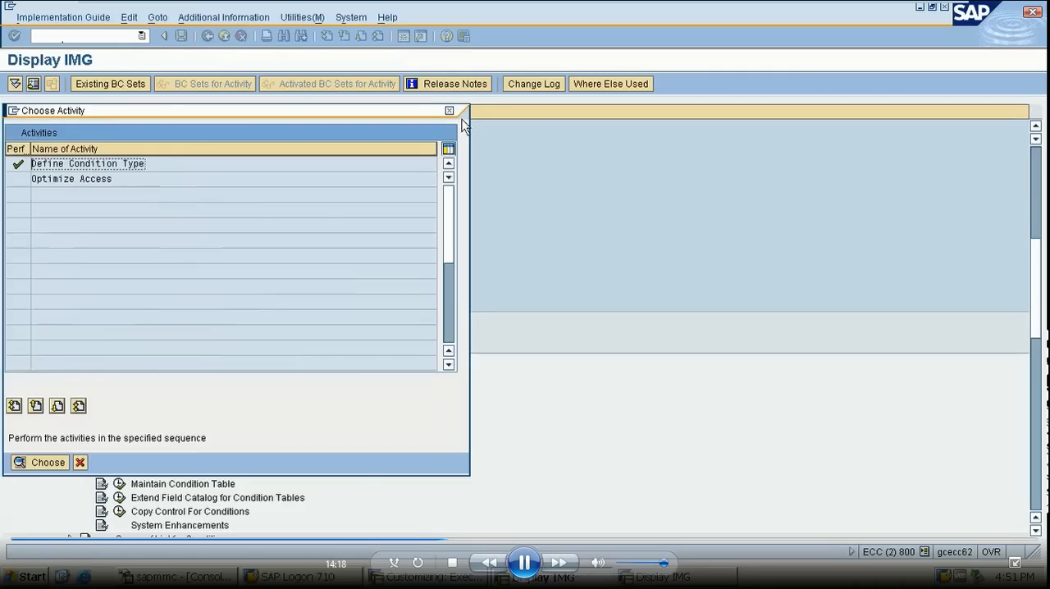
click(450, 112)
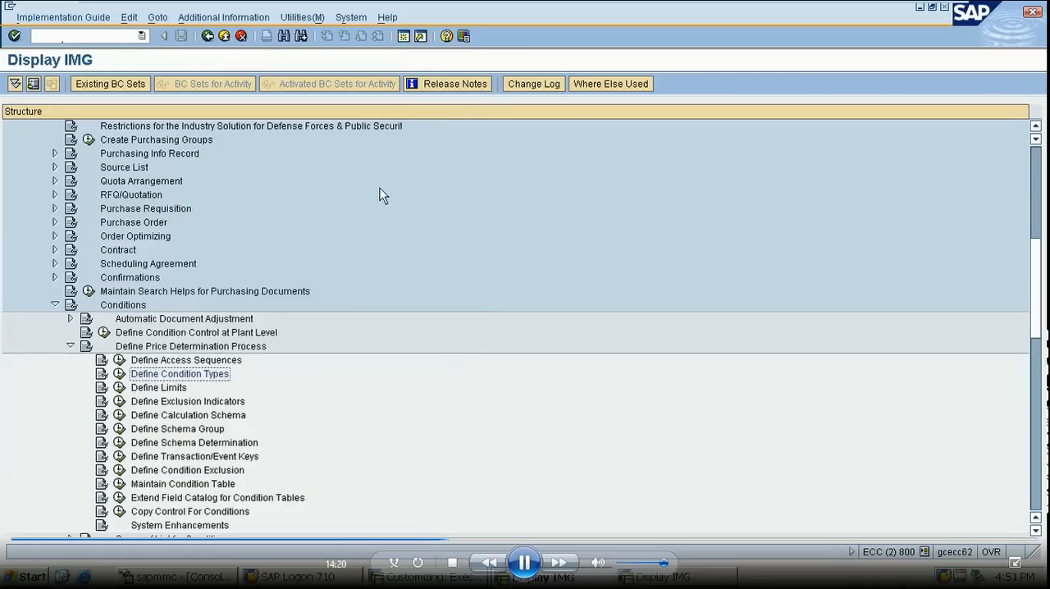
click(120, 415)
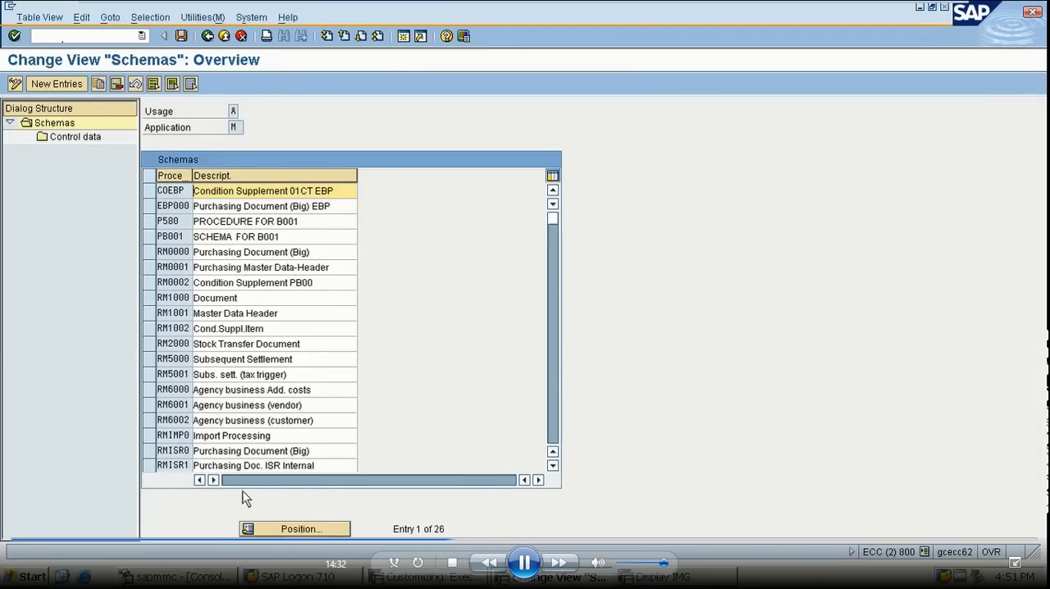
- Position the schemas list at procedure PB001 and select that schema
click(293, 529)
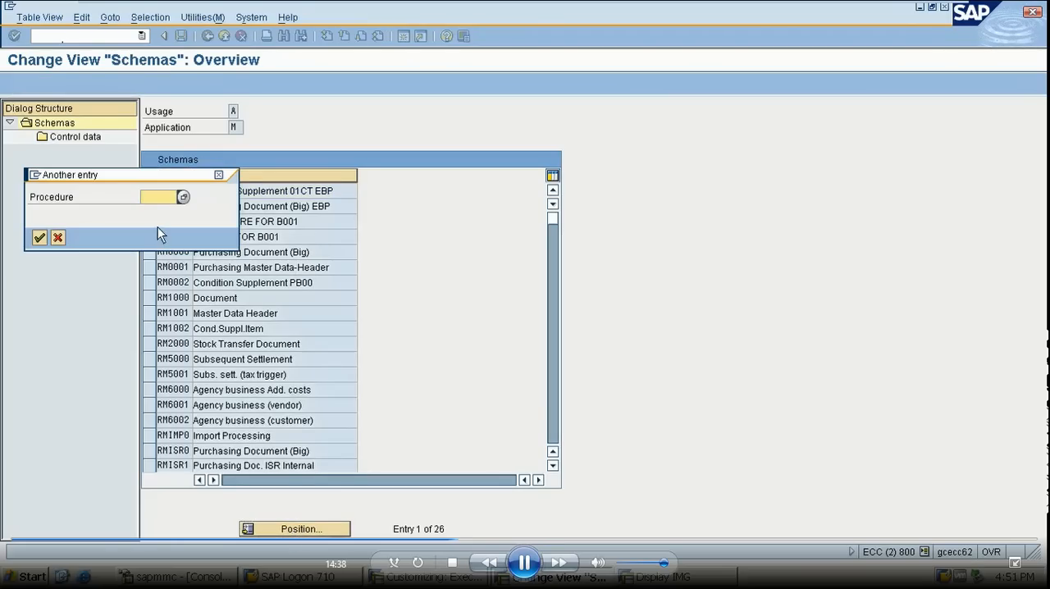
text(PB001)
key(Return)
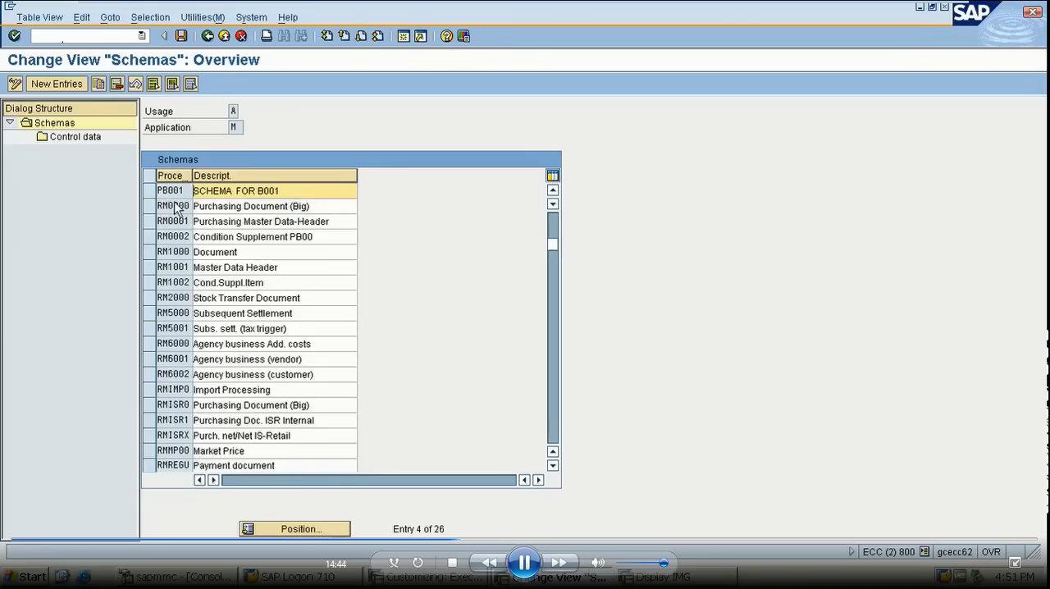
click(151, 191)
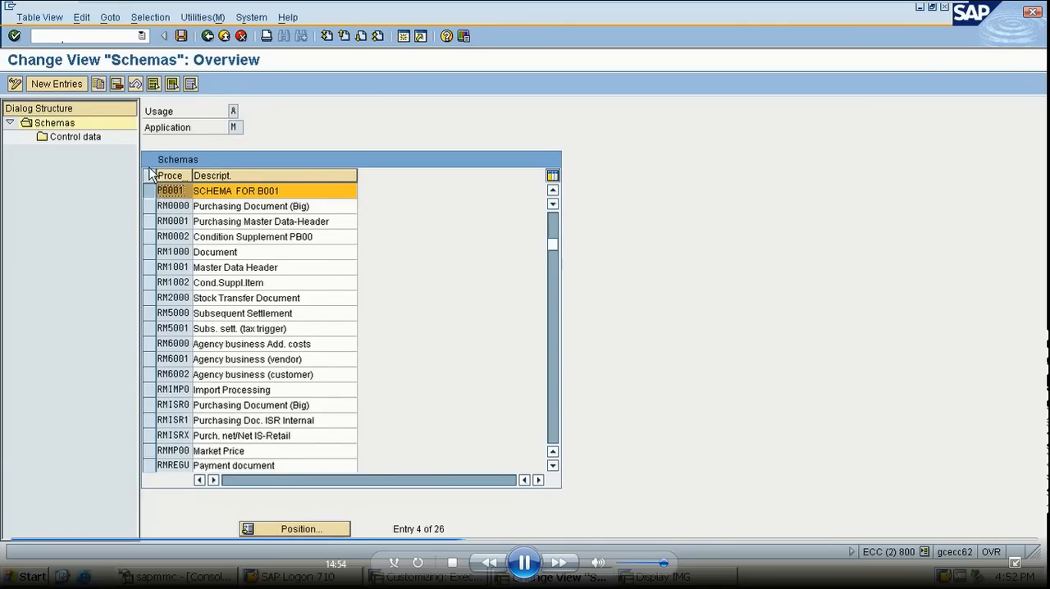
- Create a new schema entry PB000 with the description PROCEDURE FOR B001
click(75, 86)
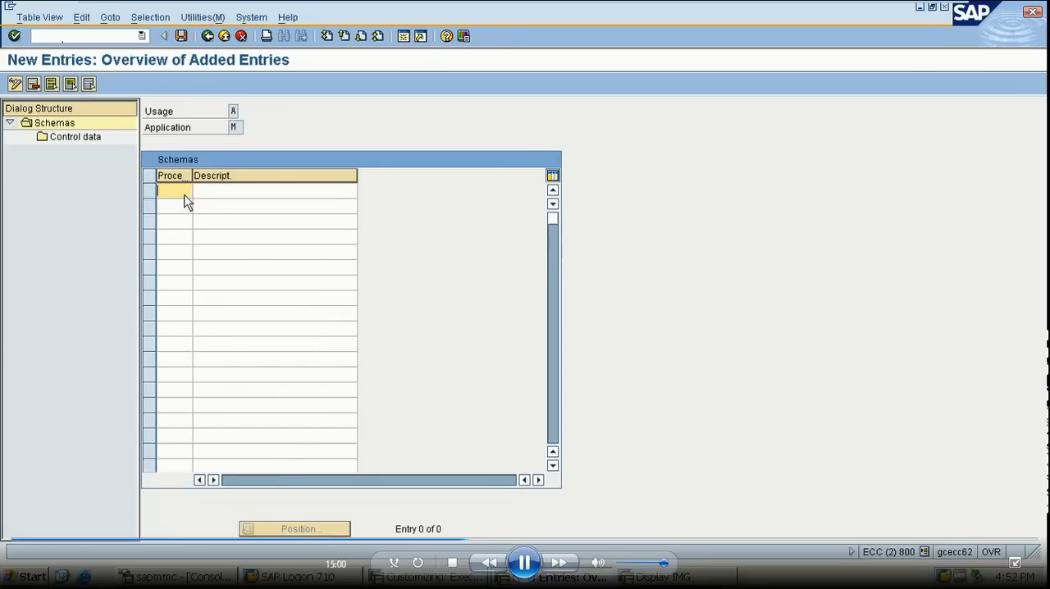
text(PB000)
click(216, 194)
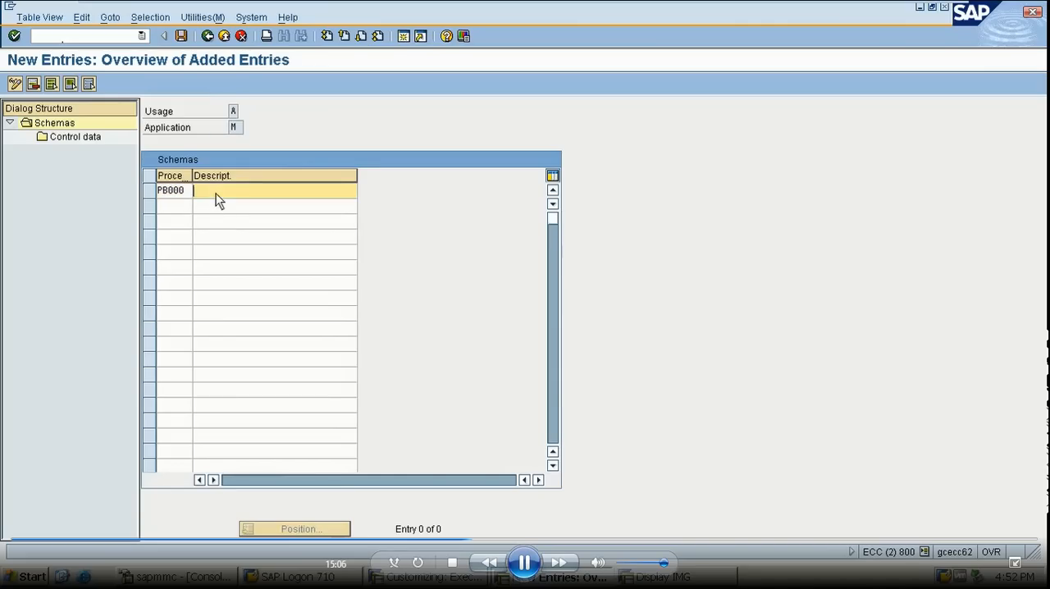
text(P)
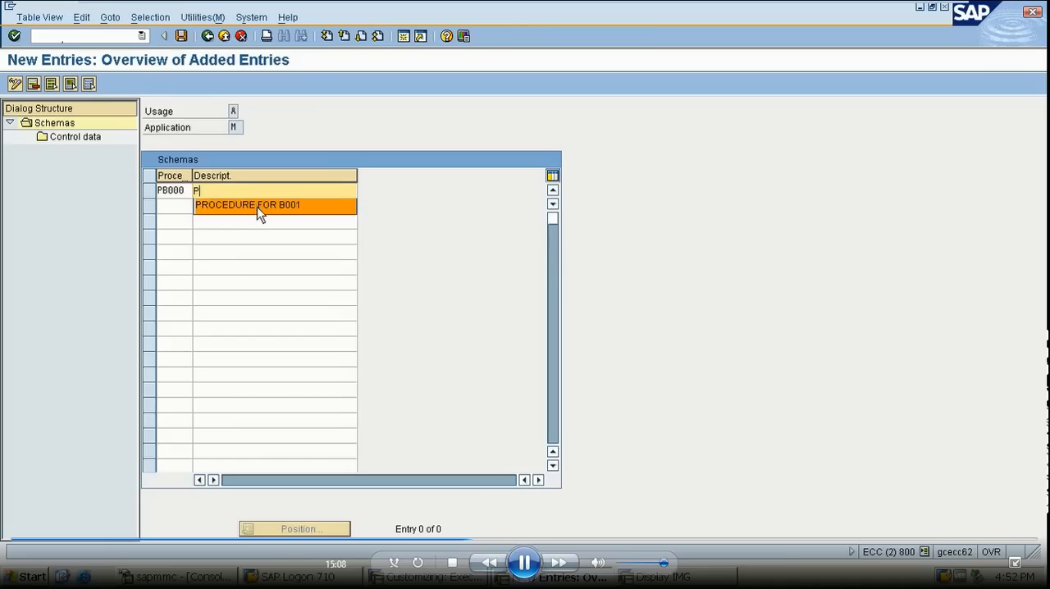
click(257, 207)
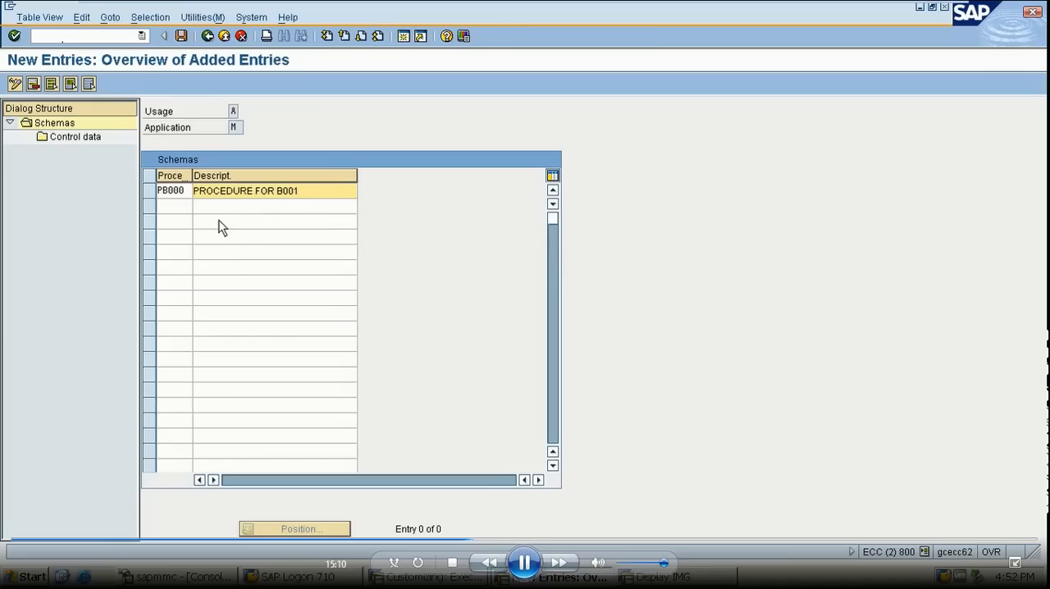
- Save the new PB000 schema entry under the TEST PRICING customizing request
key(Return)
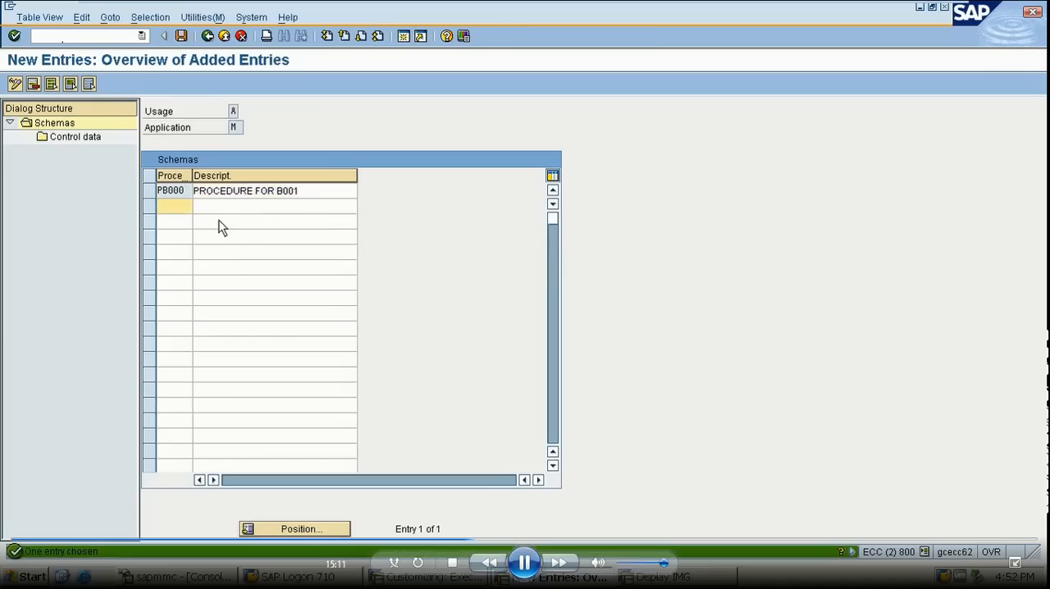
click(180, 37)
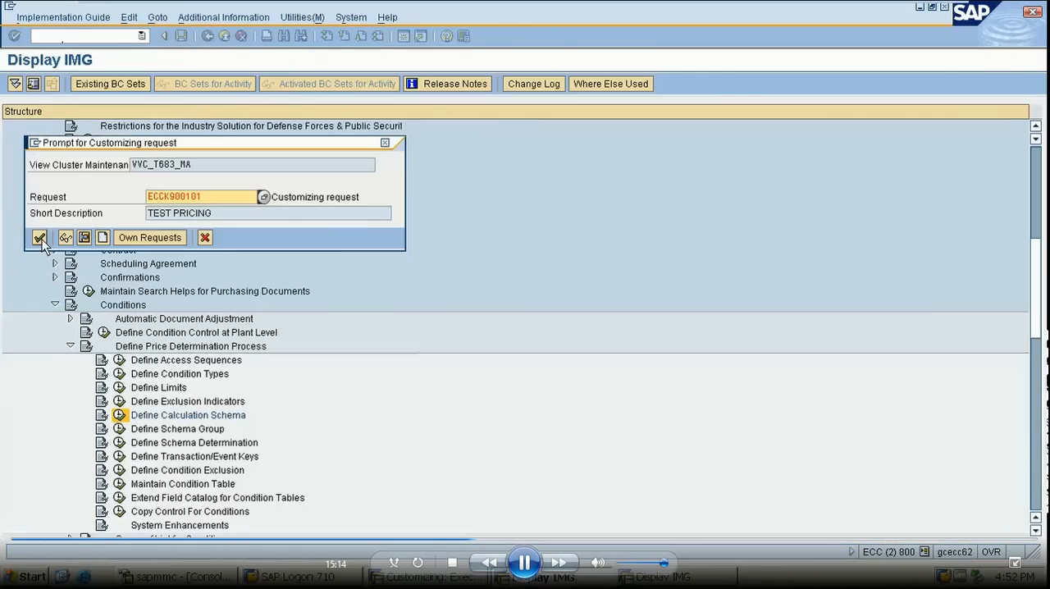
click(39, 238)
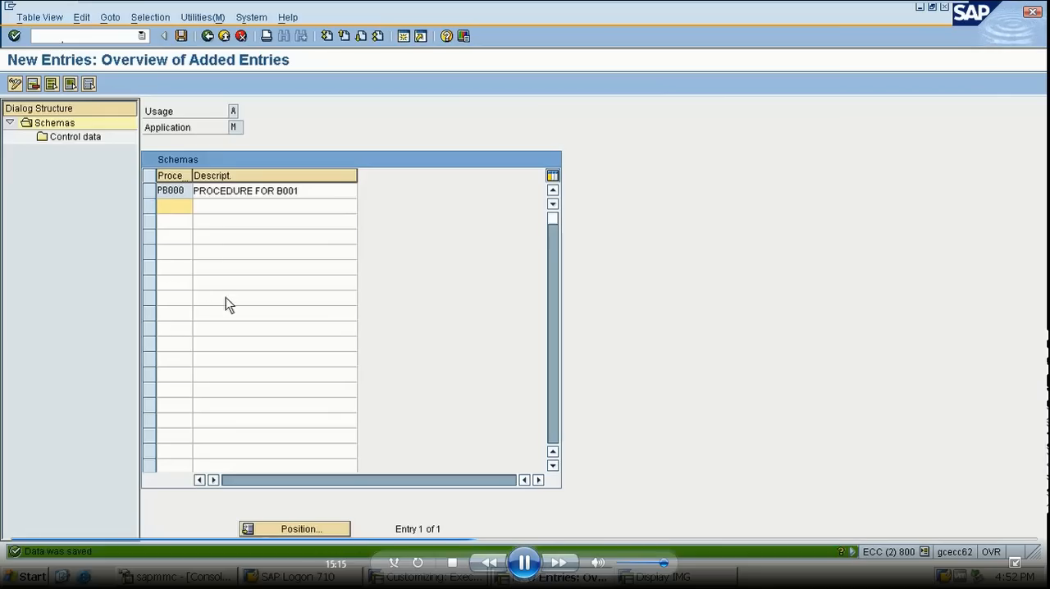
- Select schema PB000 and open its control data
click(149, 191)
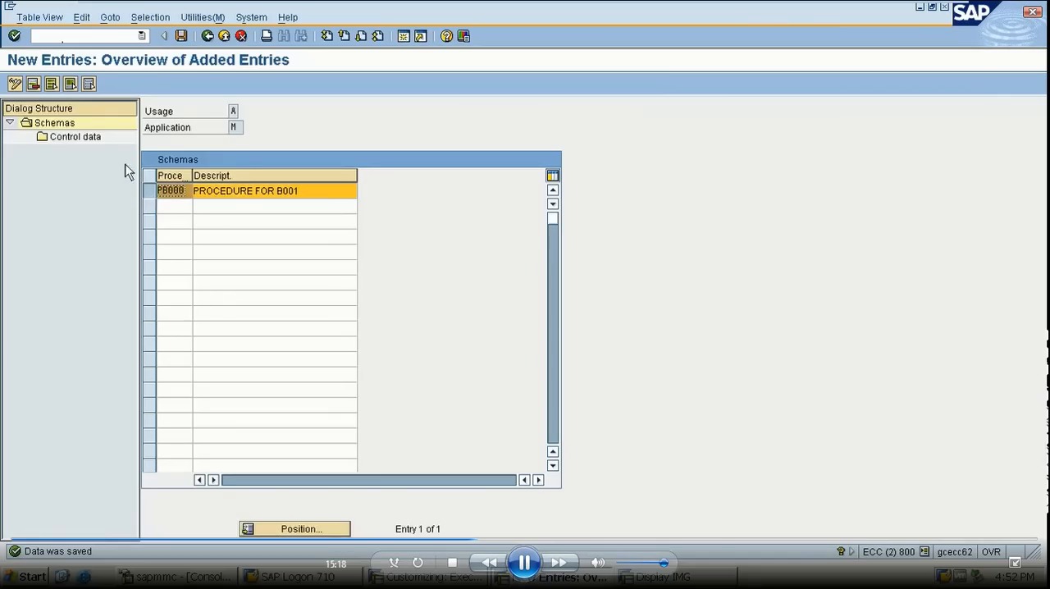
double_click(82, 137)
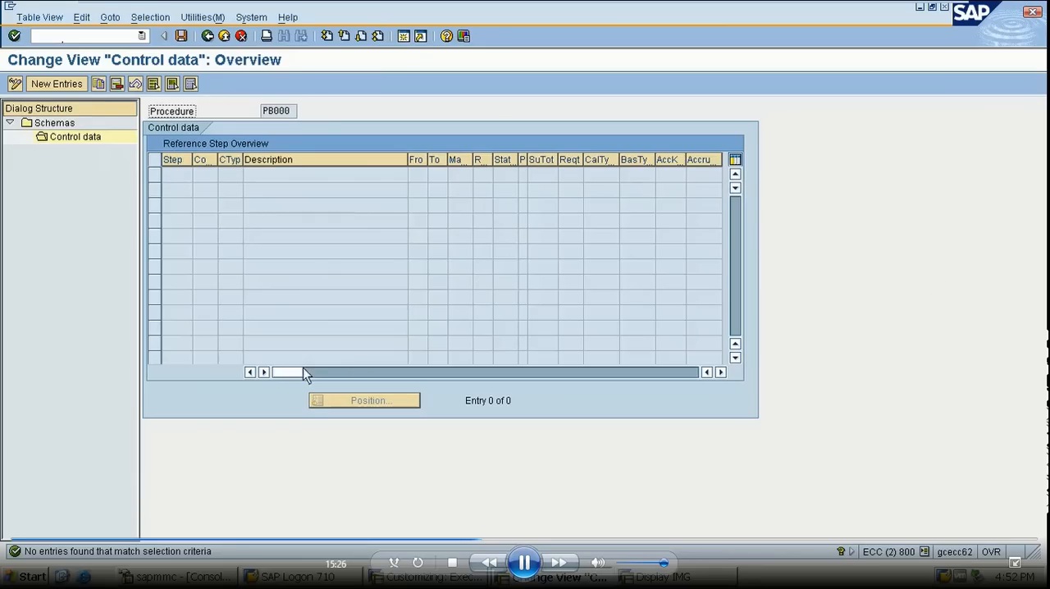
drag(292, 372, 269, 372)
- Start new control data entries and add step 100 with condition type XB00
click(66, 84)
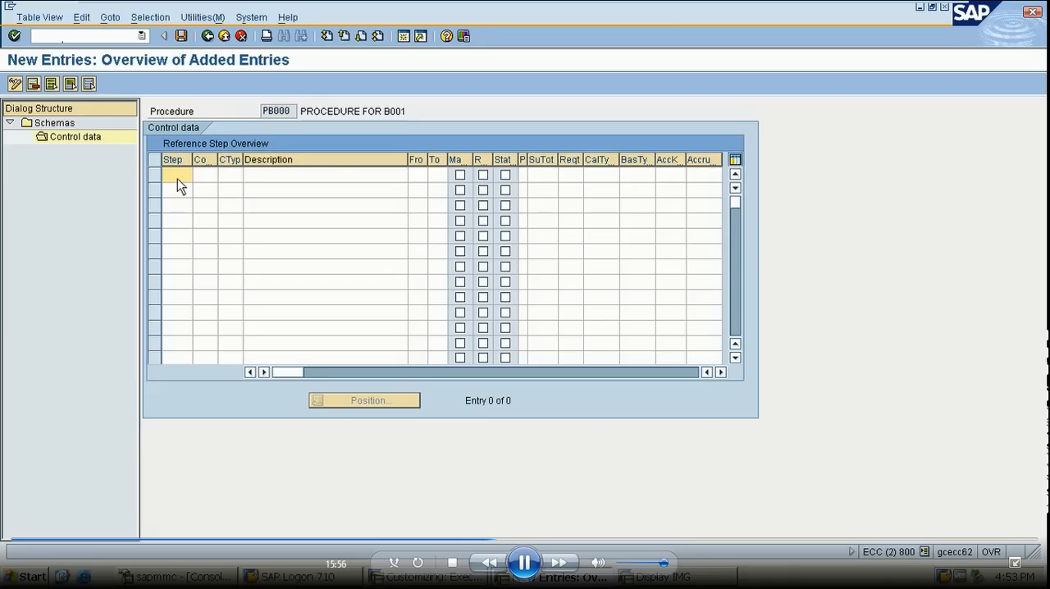
text(100)
click(229, 180)
text(XB00)
key(Return)
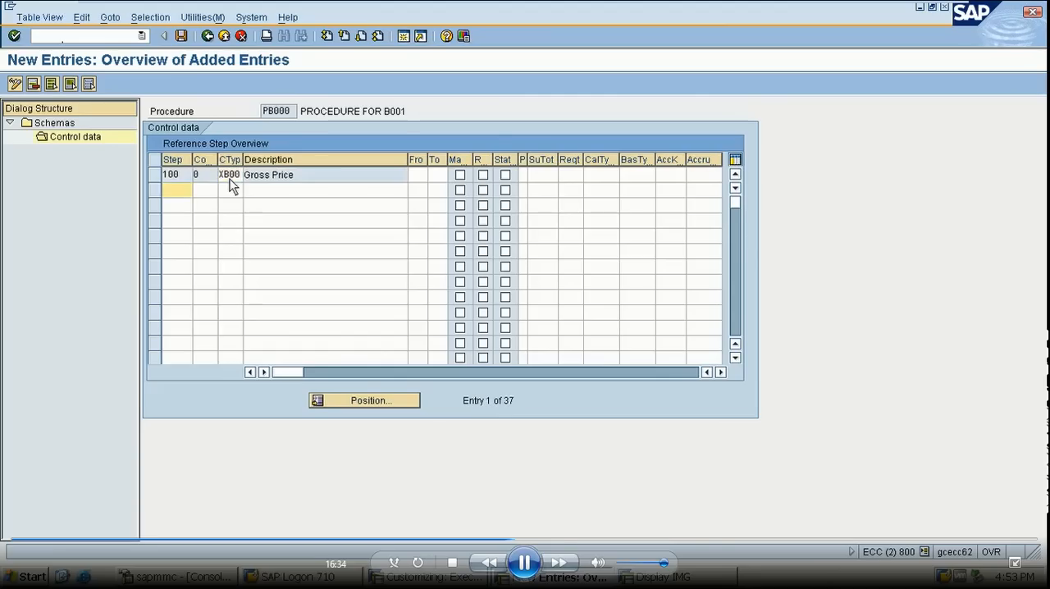
- Widen the Manual and Print columns of the reference step overview so their headings are readable
click(416, 175)
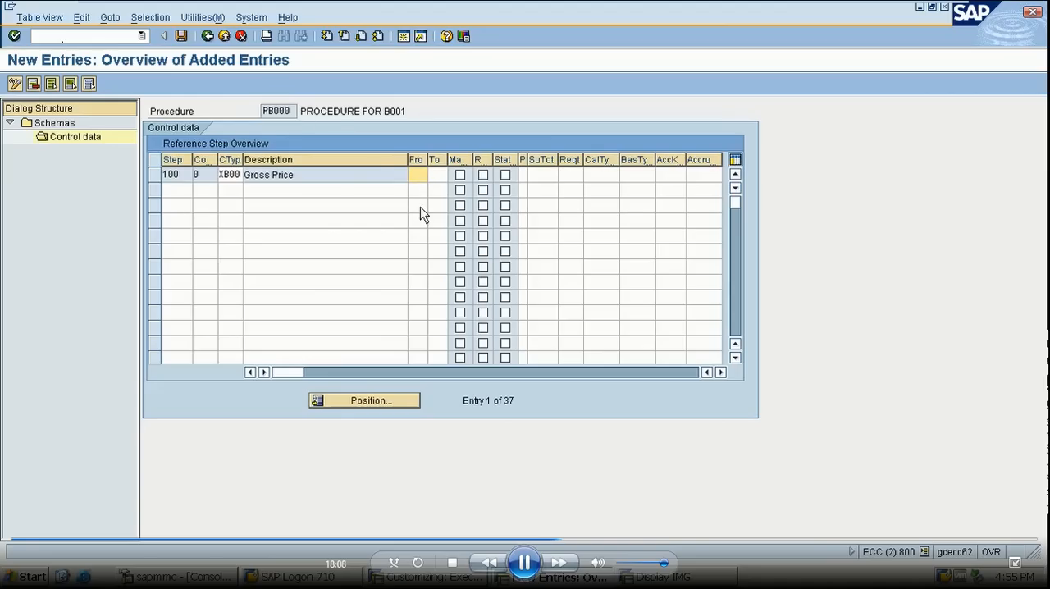
click(278, 194)
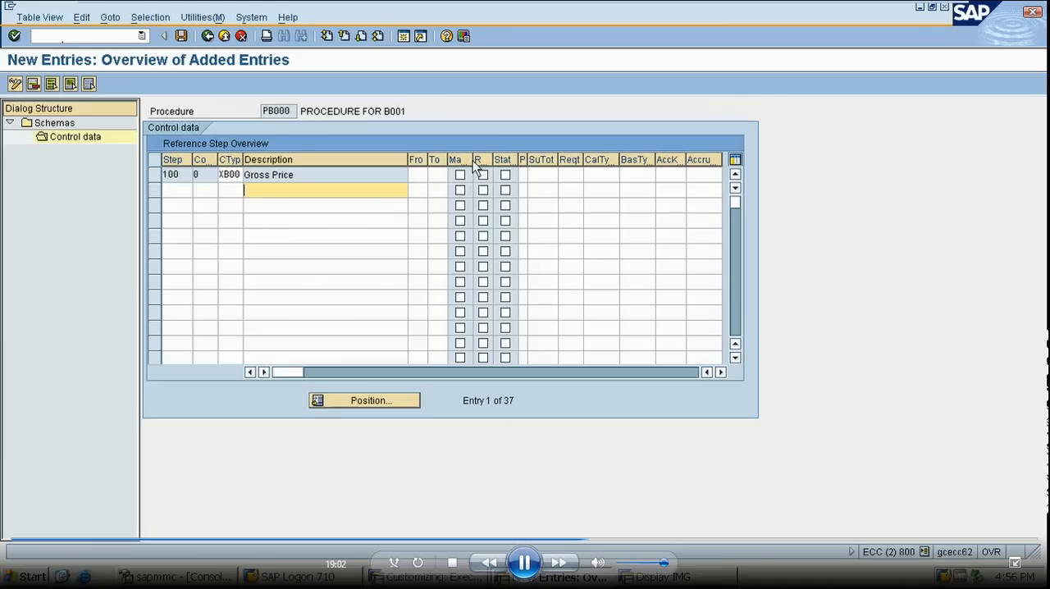
drag(472, 160, 504, 161)
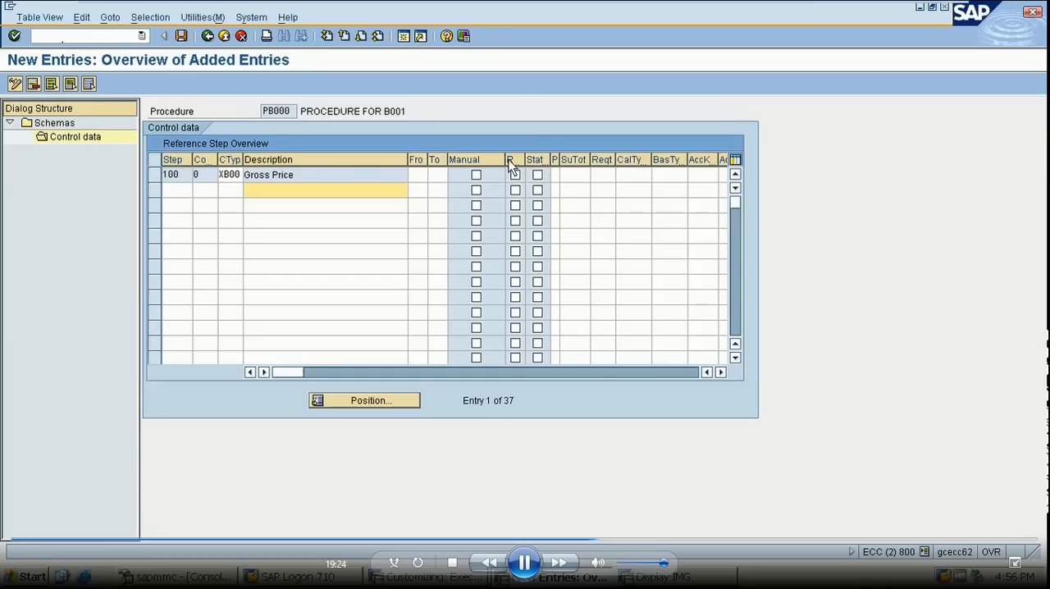
mouse_move(504, 160)
mouse_down()
mouse_move(478, 161)
mouse_move(491, 163)
mouse_up()
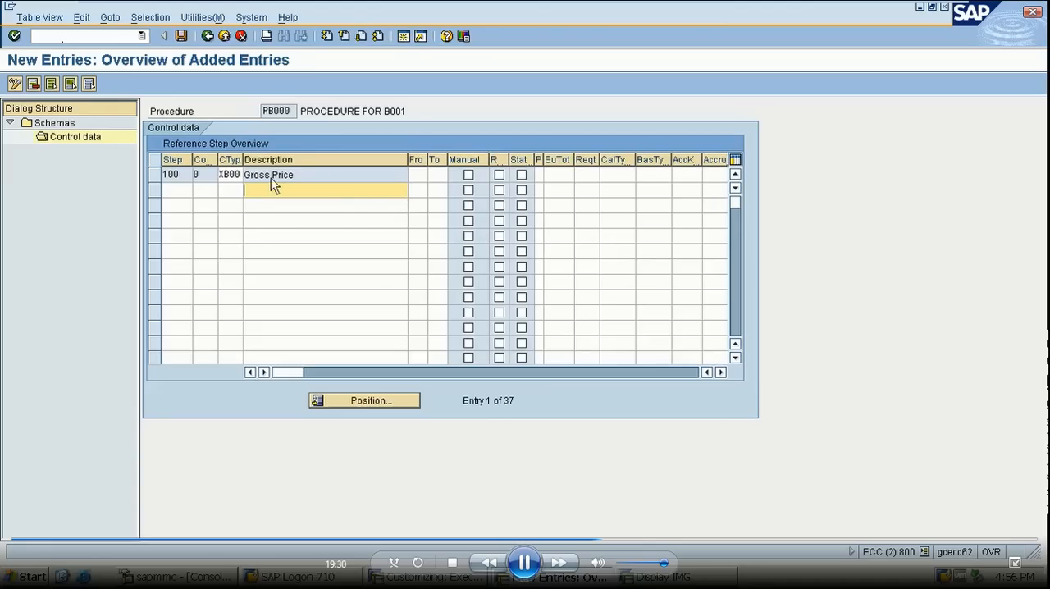
drag(543, 158, 555, 160)
- Look up the possible print ID values for step 100 and close the list without choosing one
click(544, 175)
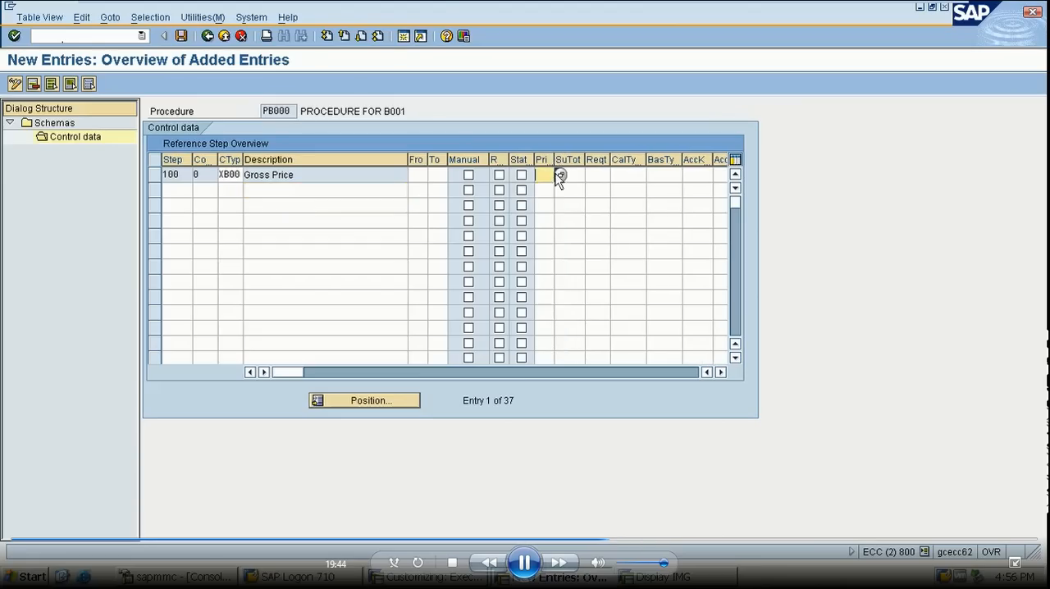
key(F4)
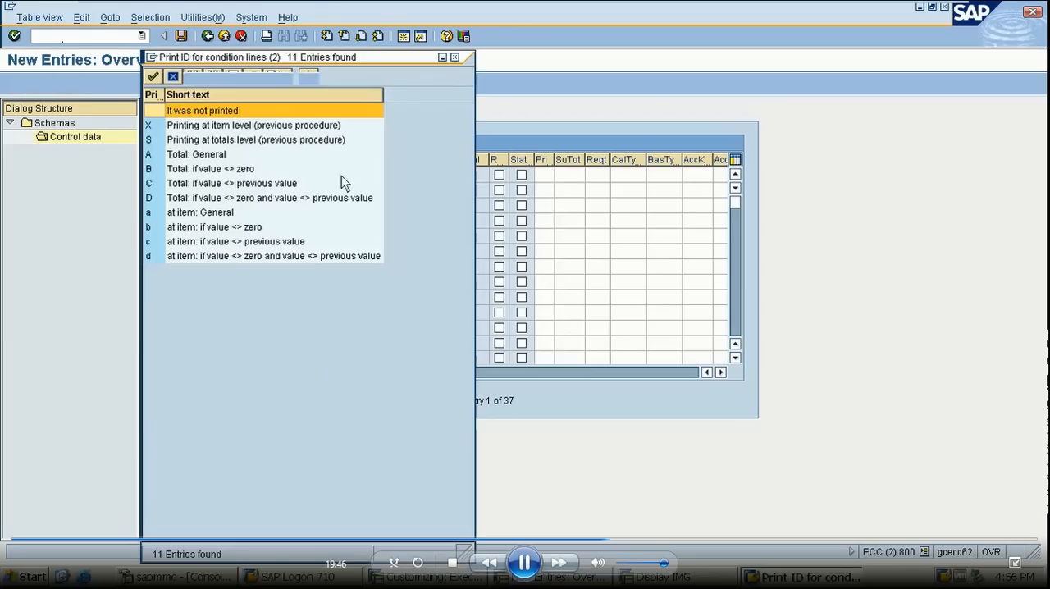
click(455, 59)
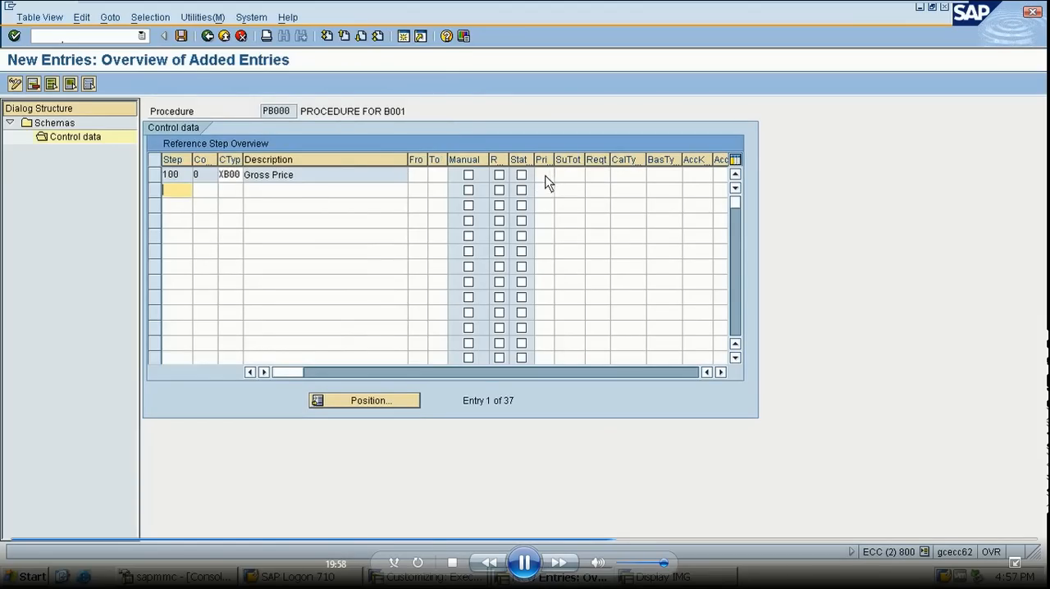
- Examine the remaining control data columns of step 100, from the requirement through the account and accrual keys
drag(582, 161, 591, 172)
click(590, 174)
click(720, 372)
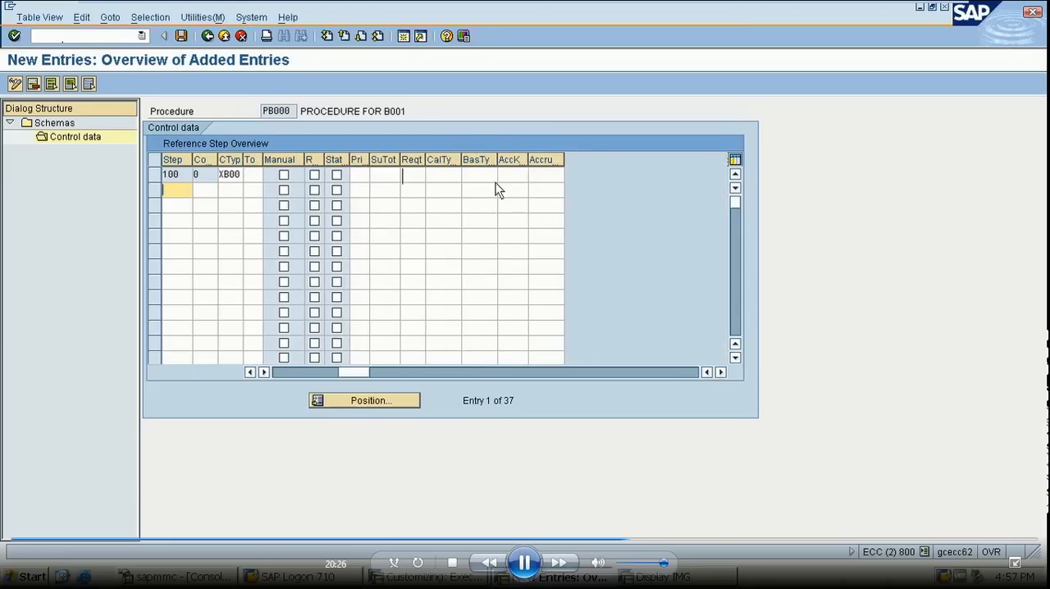
click(250, 372)
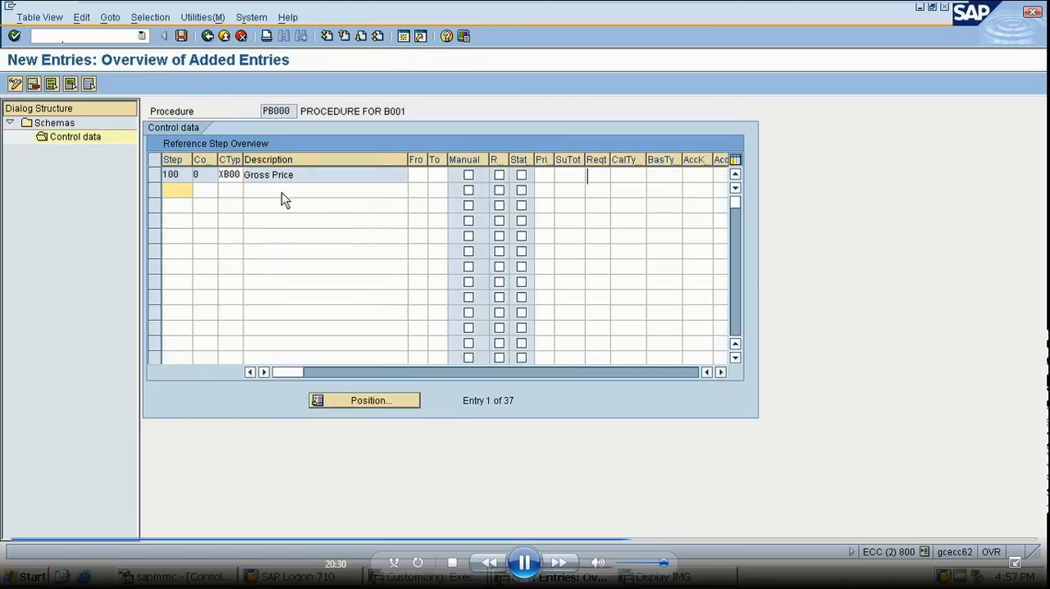
click(721, 373)
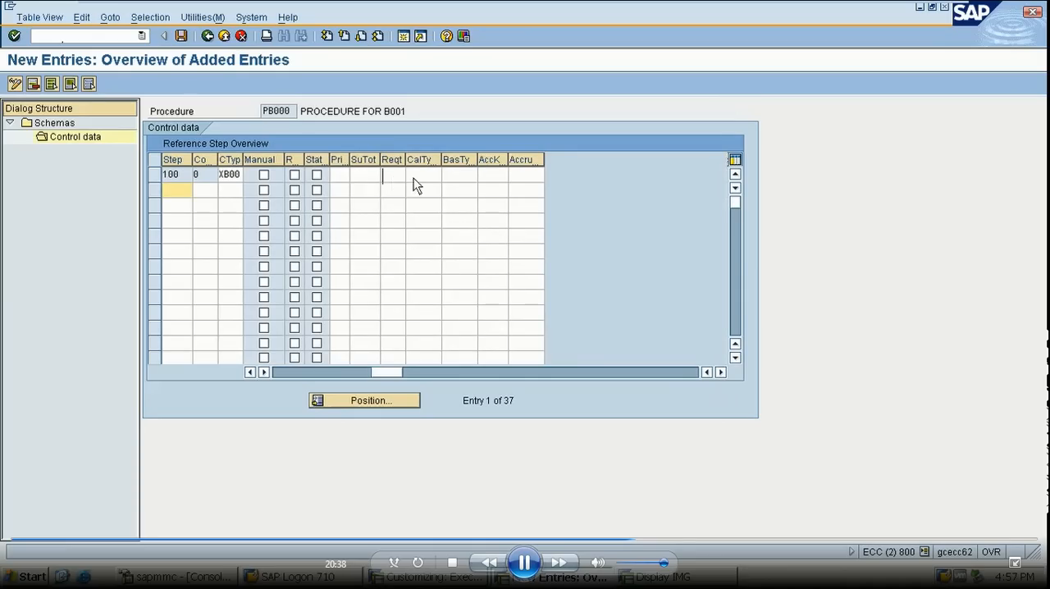
click(492, 176)
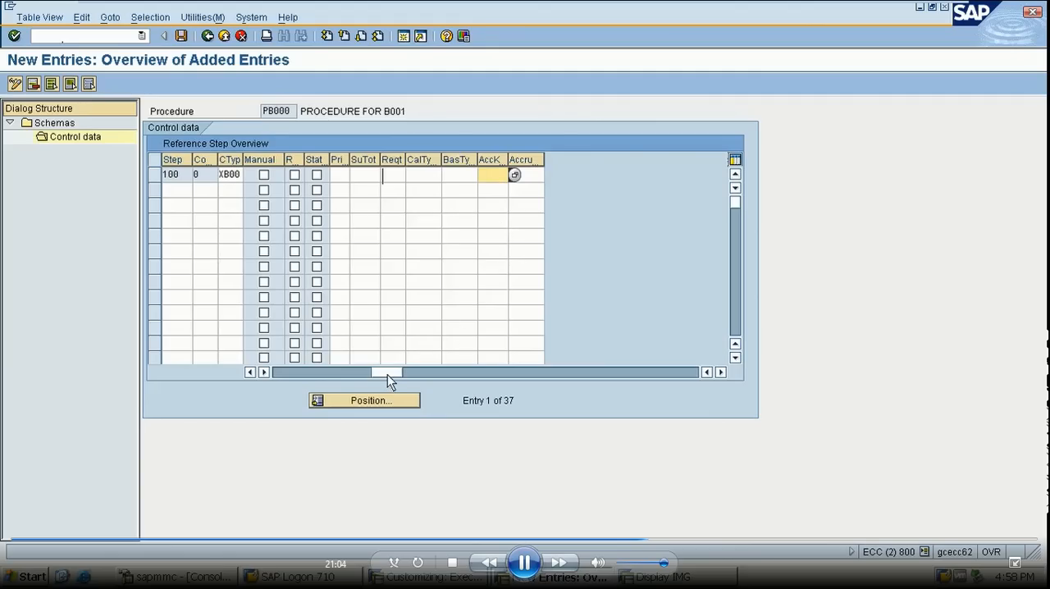
drag(387, 374, 295, 370)
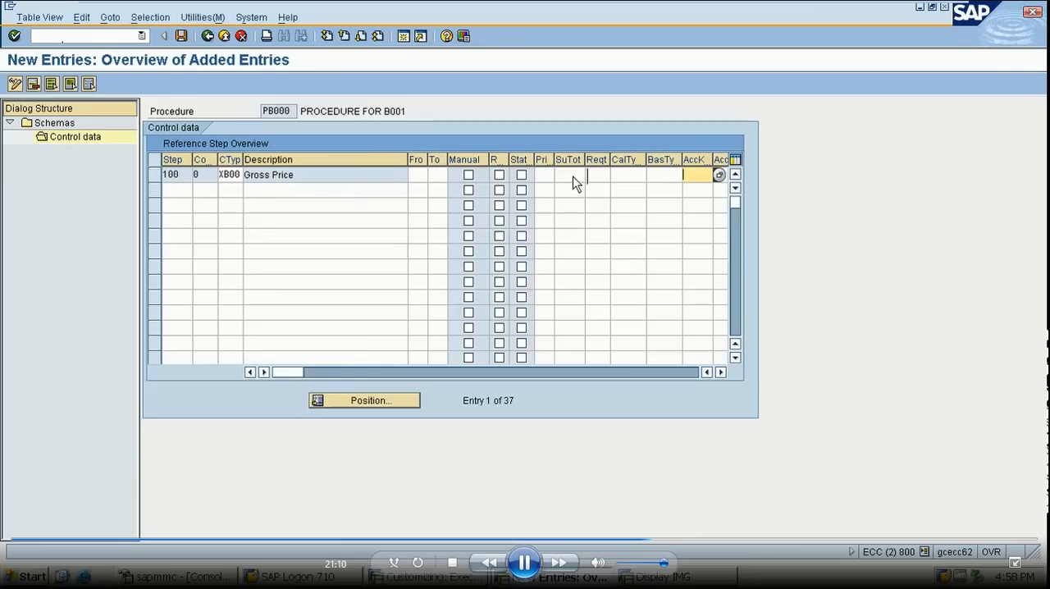
- Set the print ID to X and the subtotal to 9 for step 100
click(545, 179)
text(X)
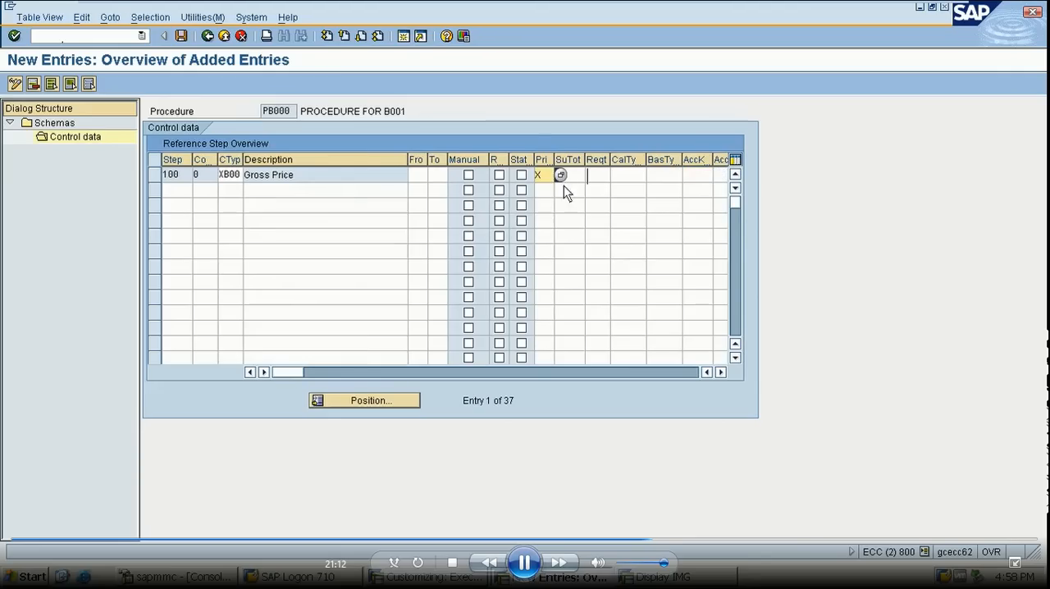
click(575, 177)
- Add step 200 with condition type 01RP and set its From reference step to 100
click(175, 191)
text(200)
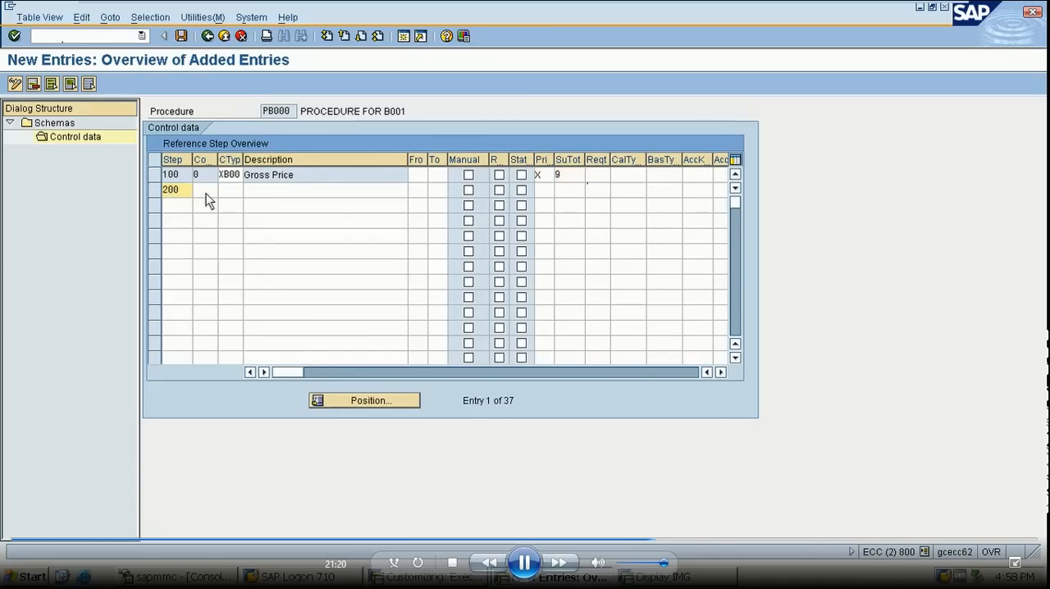
click(231, 194)
text(01)
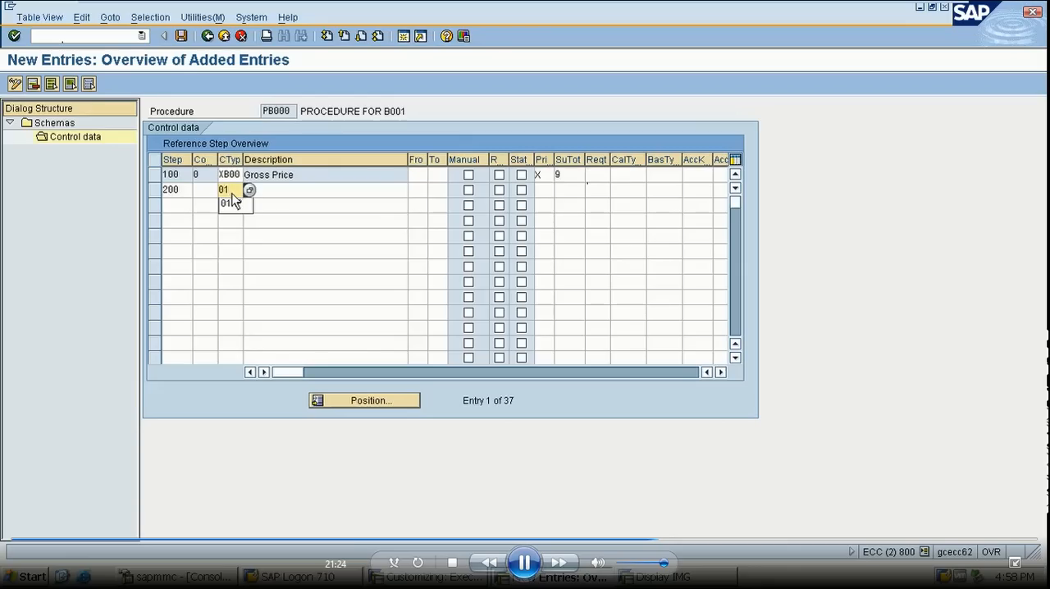
text(RP)
key(Return)
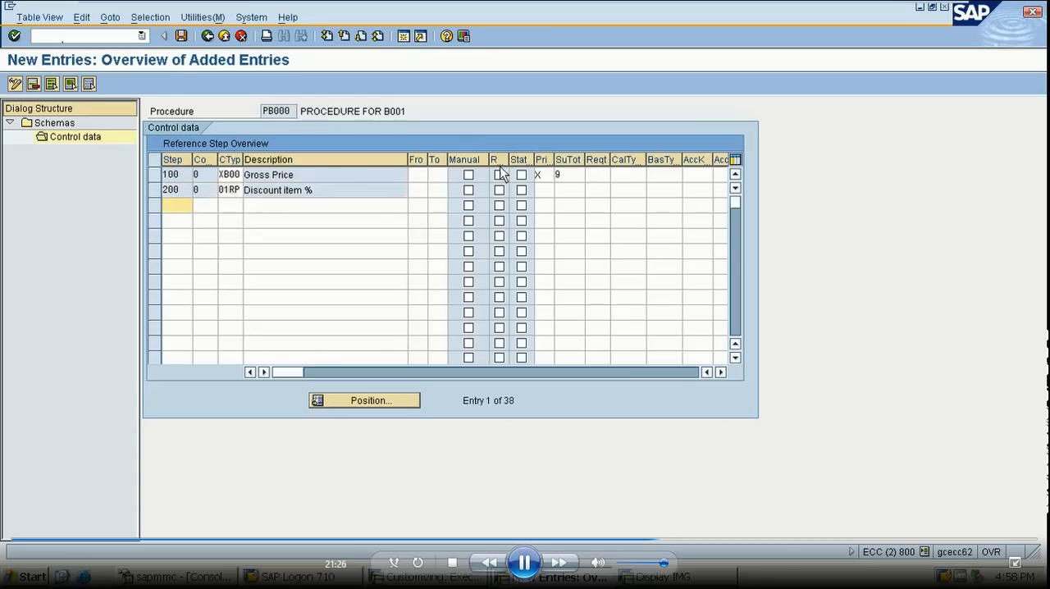
click(419, 194)
text(100)
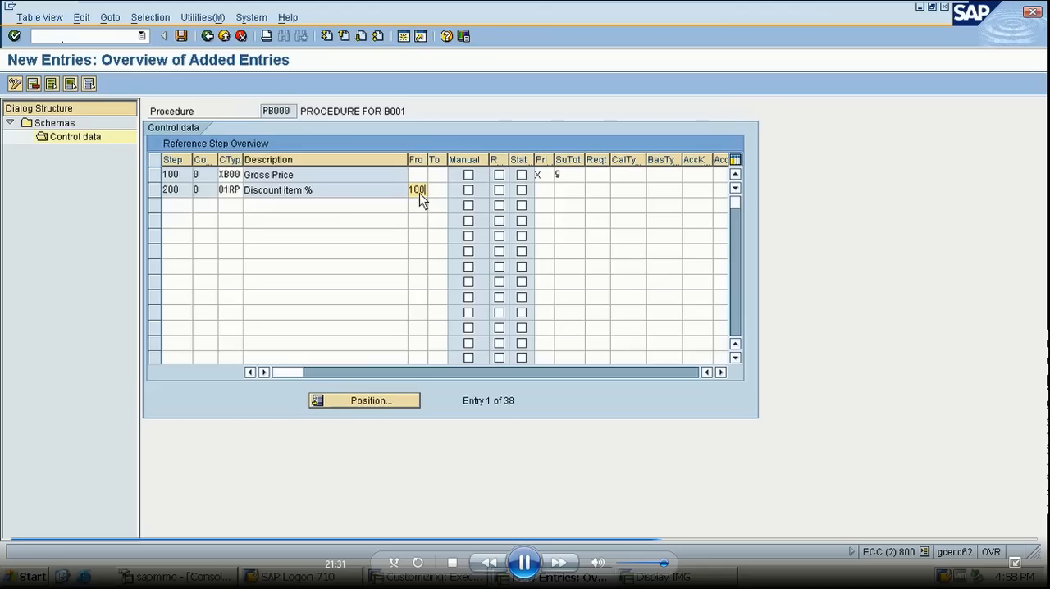
- Add step 300 with the description NET VALUE and no condition type
click(320, 206)
text(NET)
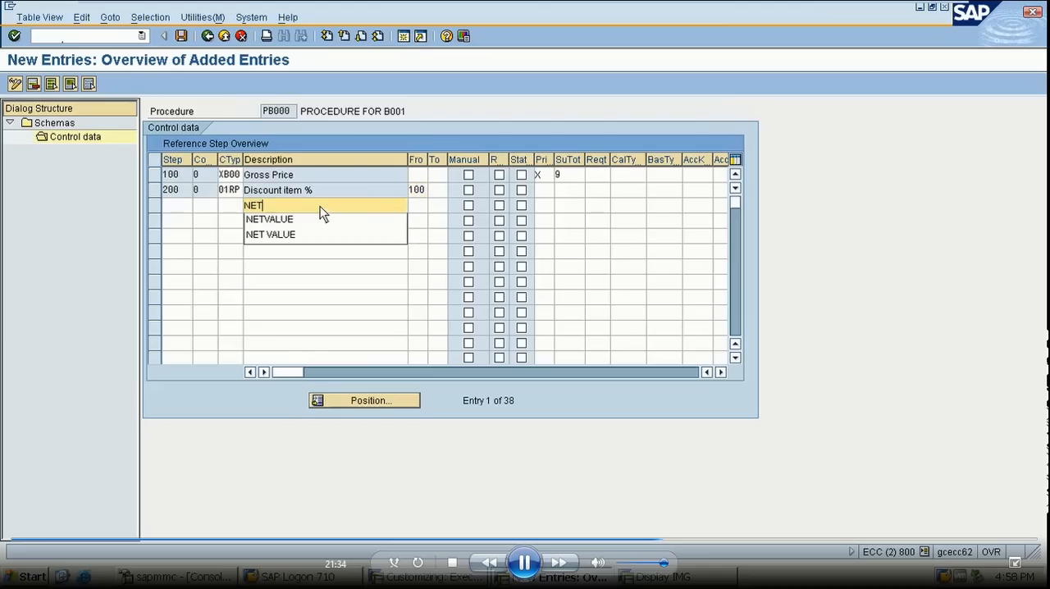
text(VALUE)
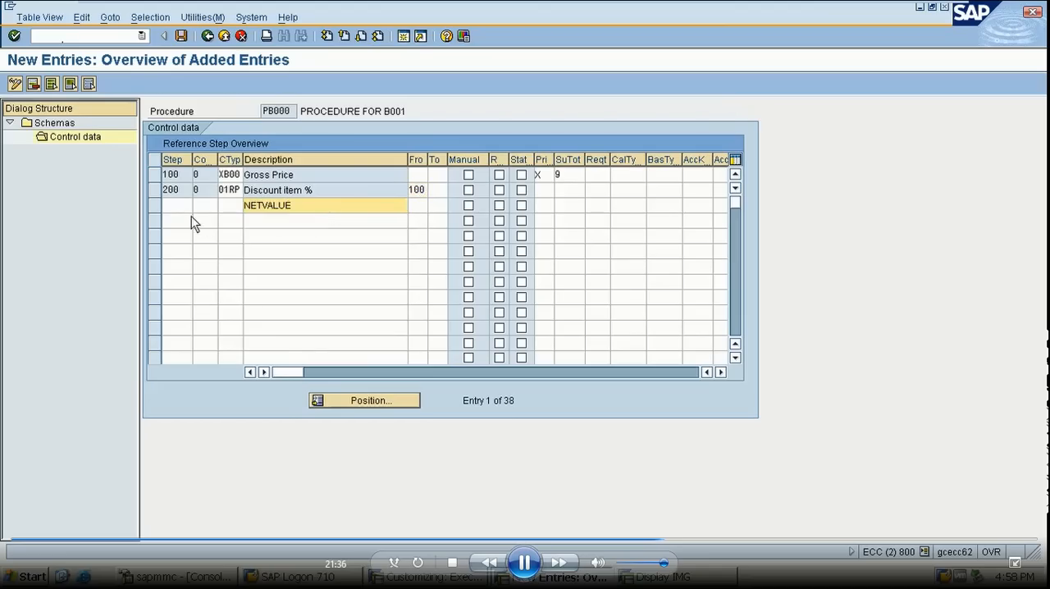
click(176, 204)
text(300)
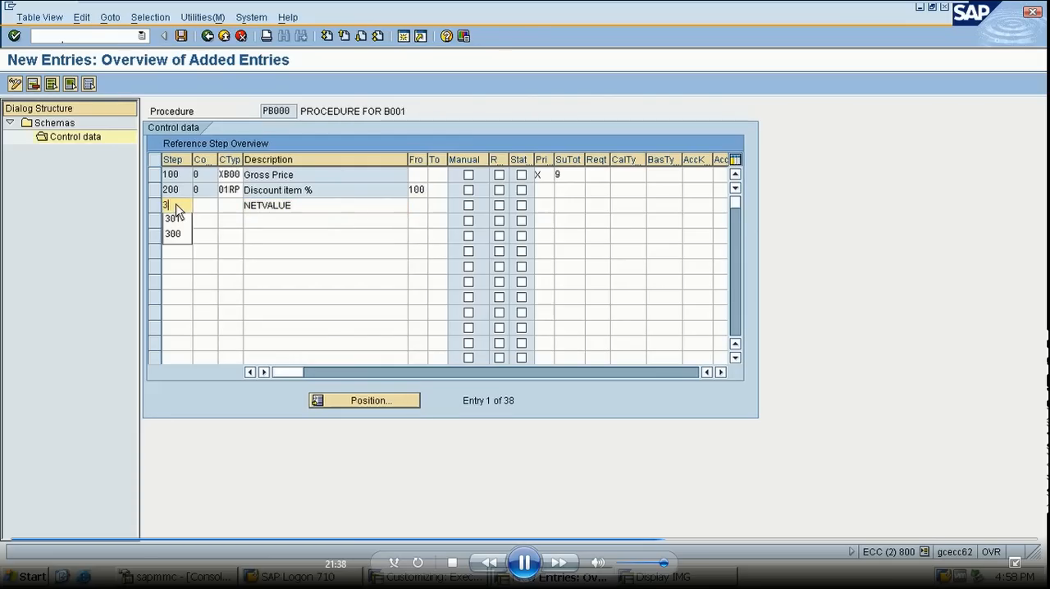
click(264, 207)
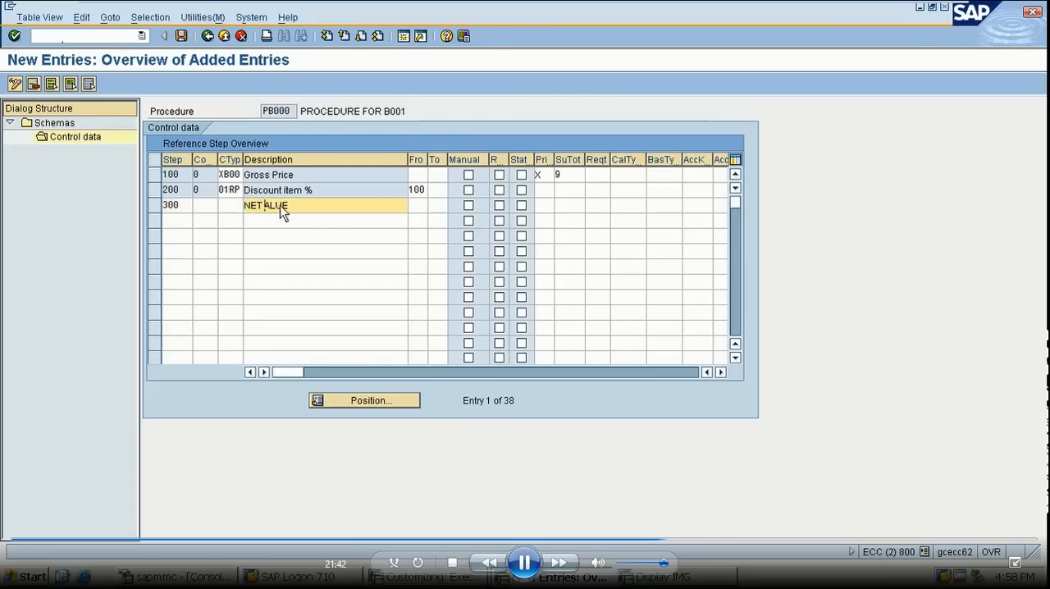
text(VALUE)
- Set the reference step range of the NET VALUE line from 100 to 200
click(420, 207)
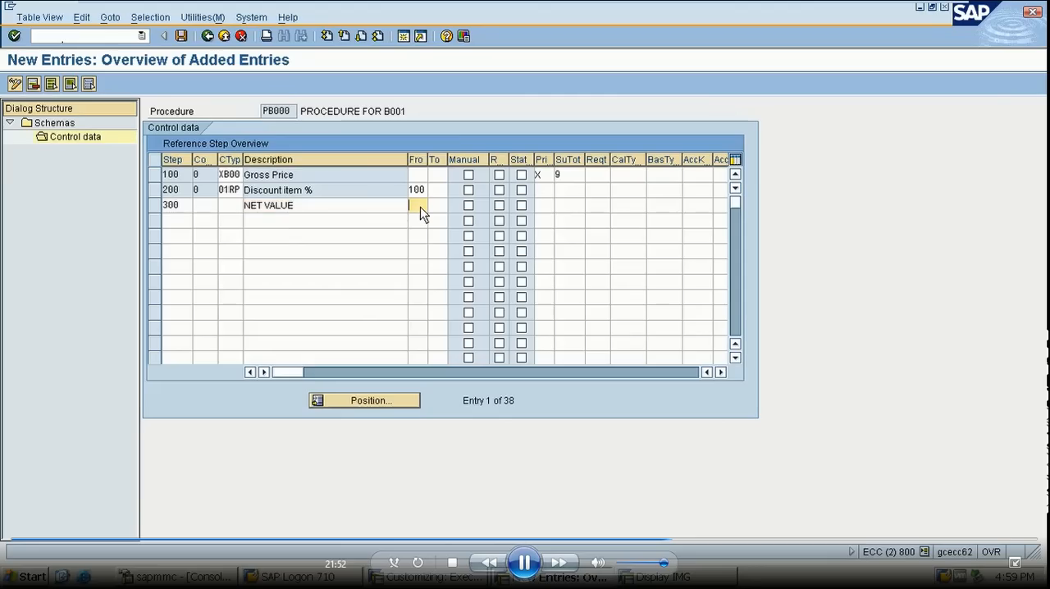
text(100)
click(436, 207)
text(200)
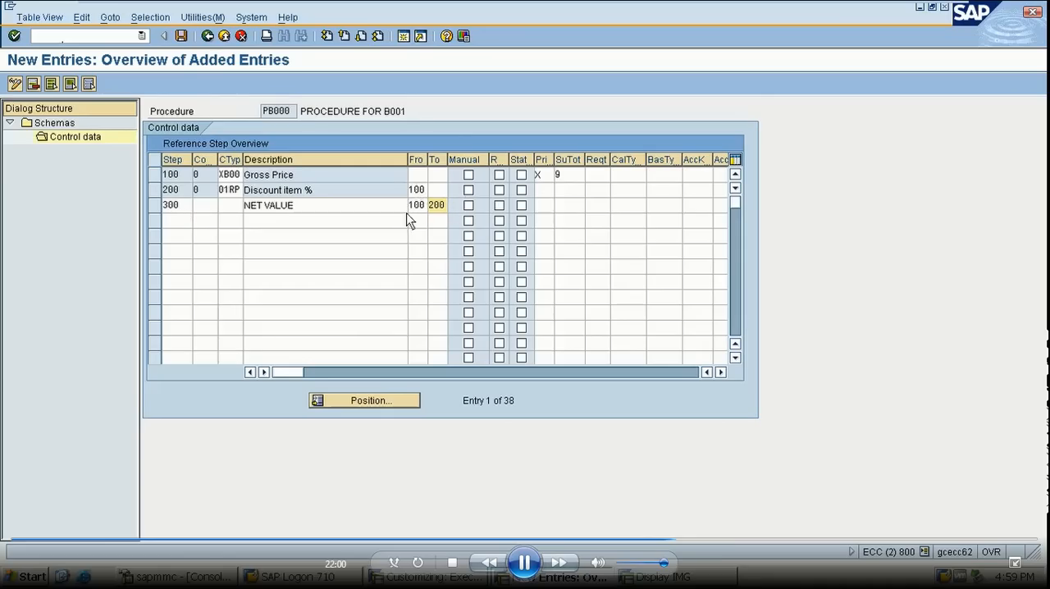
- Set print ID X and subtotal 9 for step 200, and print ID S for step 300
click(545, 190)
text(X)
click(547, 208)
text(S)
click(573, 174)
click(570, 192)
text(9)
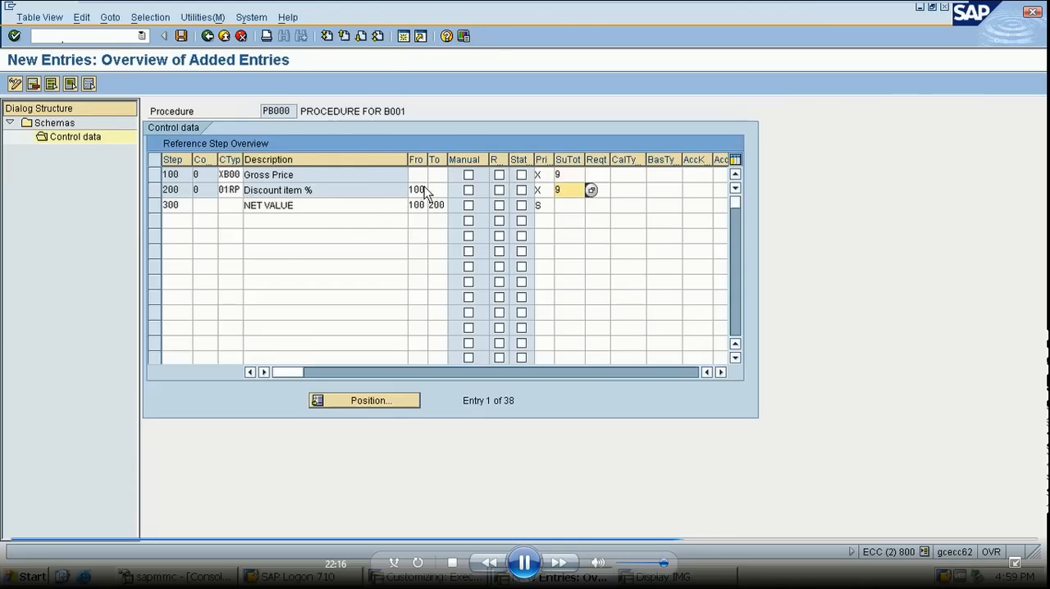
- Review the possible condition subtotal values for step 100 and close the list without changing the entry
click(567, 175)
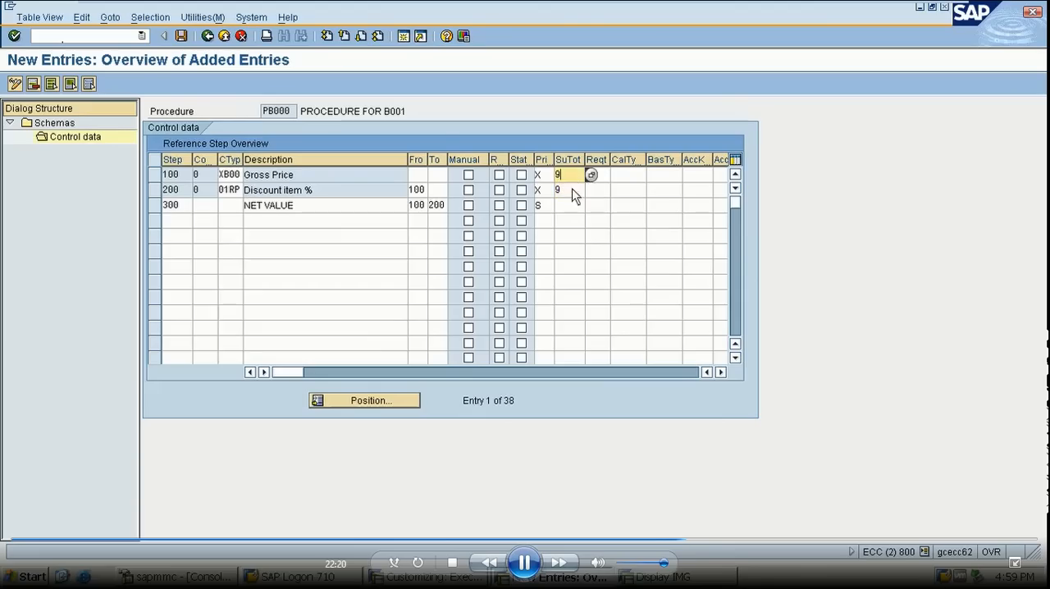
click(591, 176)
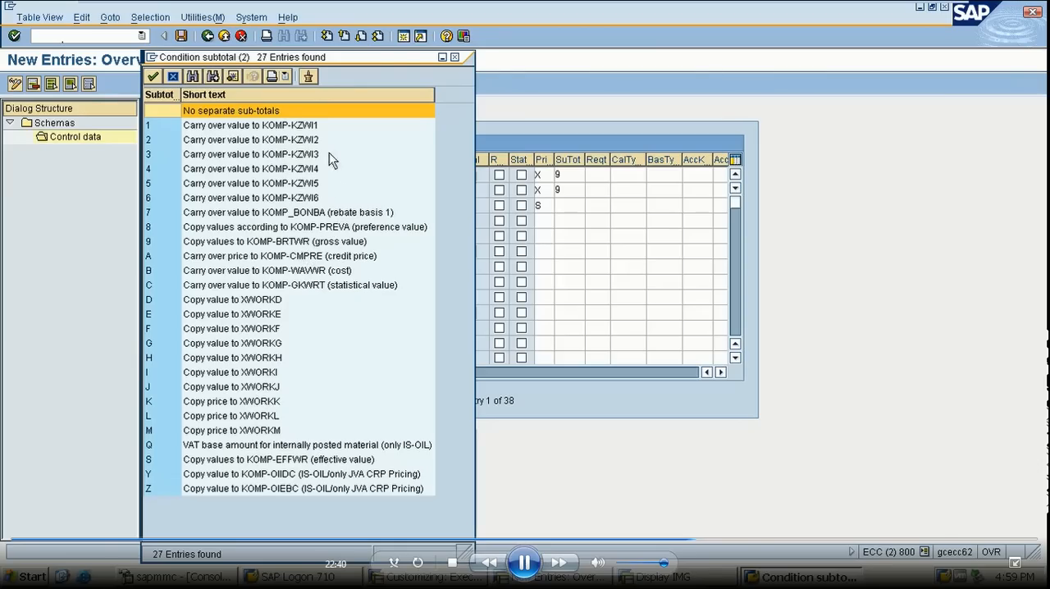
click(173, 78)
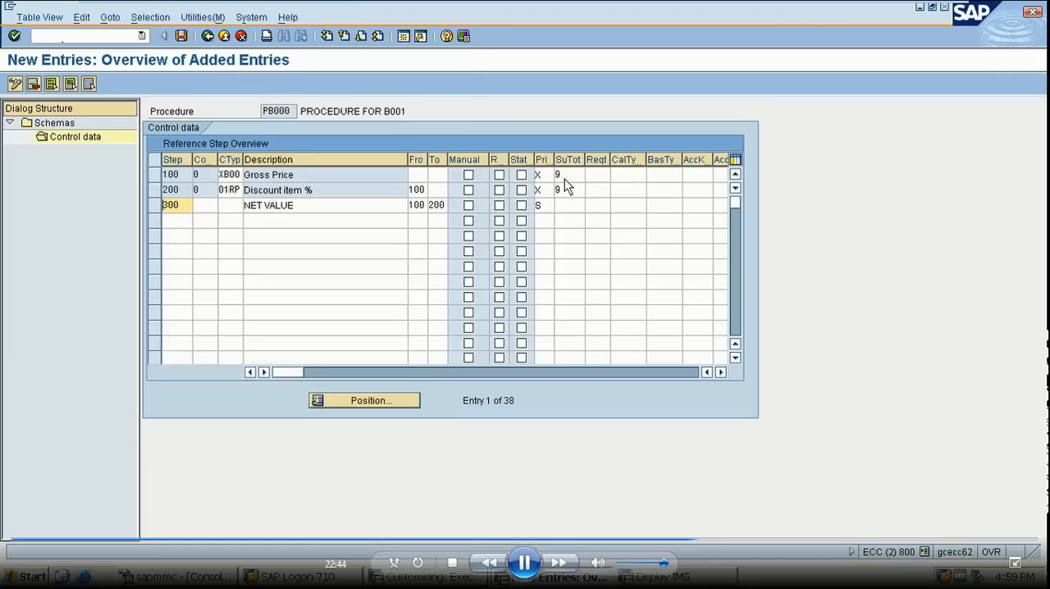
- Save the control data of schema PB000 and return to the implementation guide structure
click(182, 41)
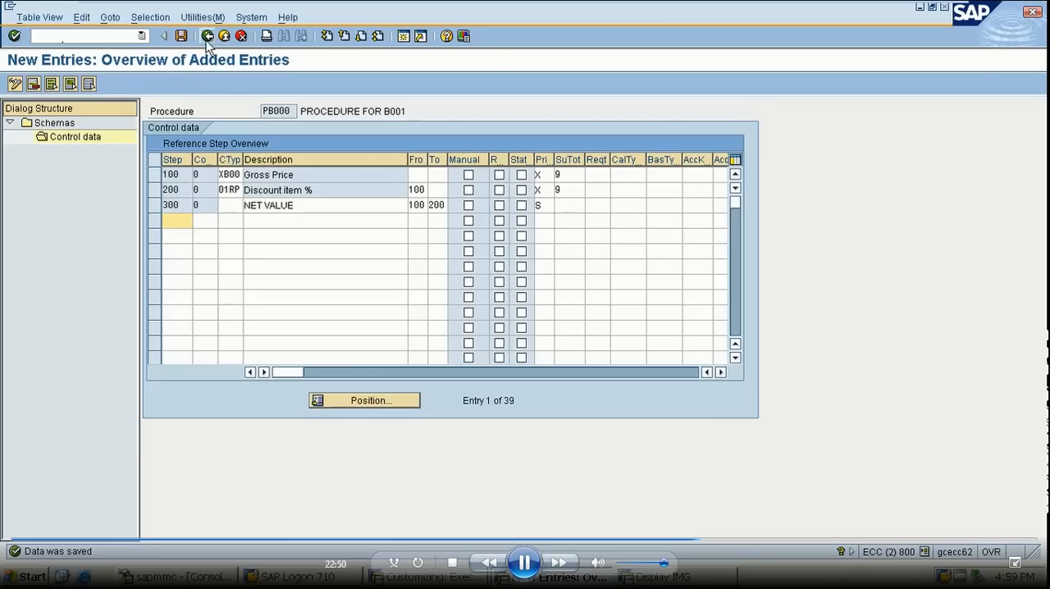
click(206, 39)
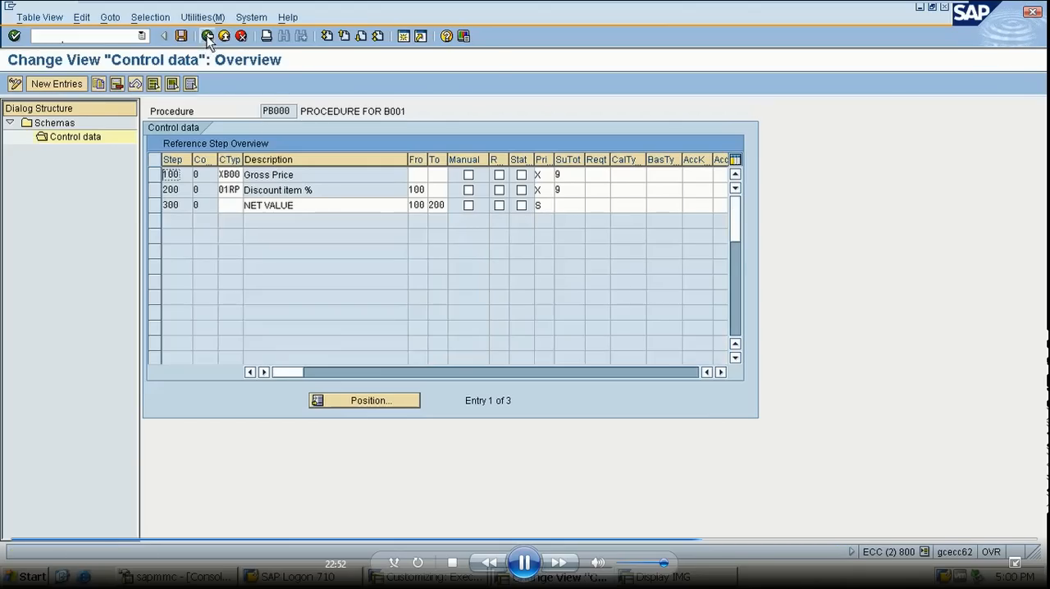
click(207, 38)
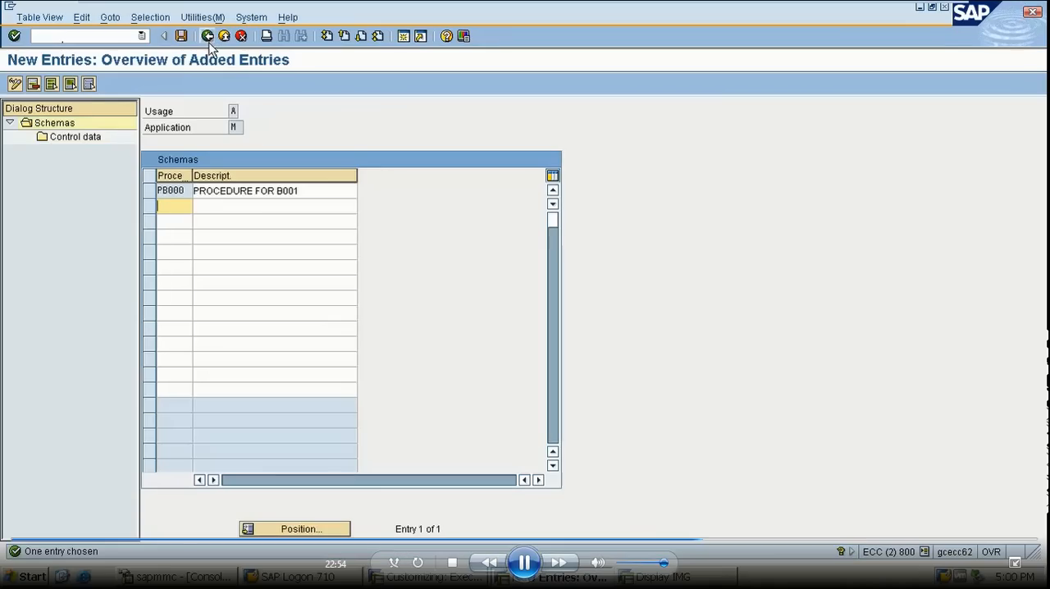
click(207, 37)
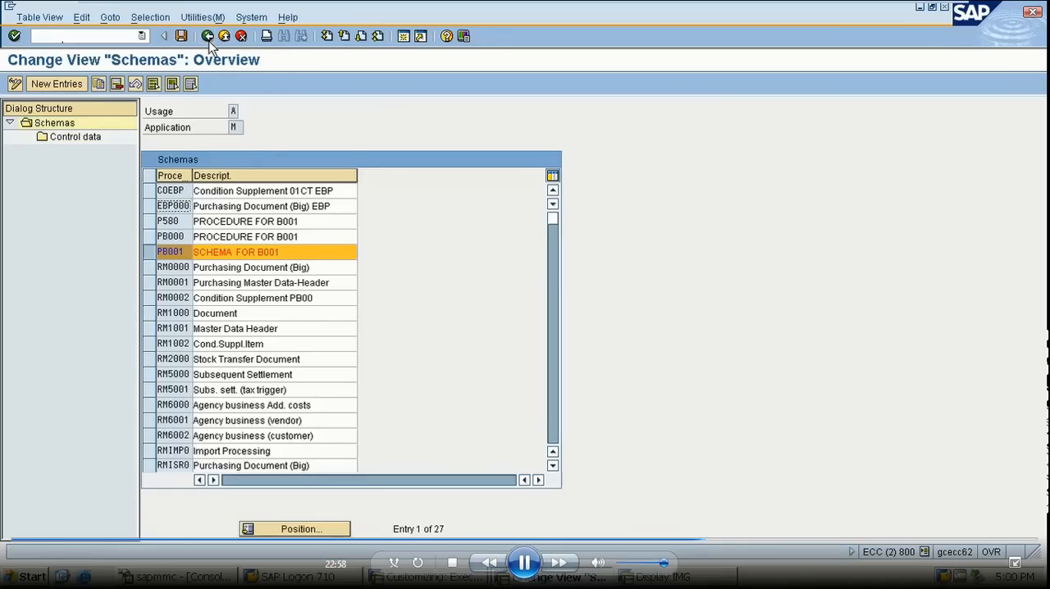
click(207, 36)
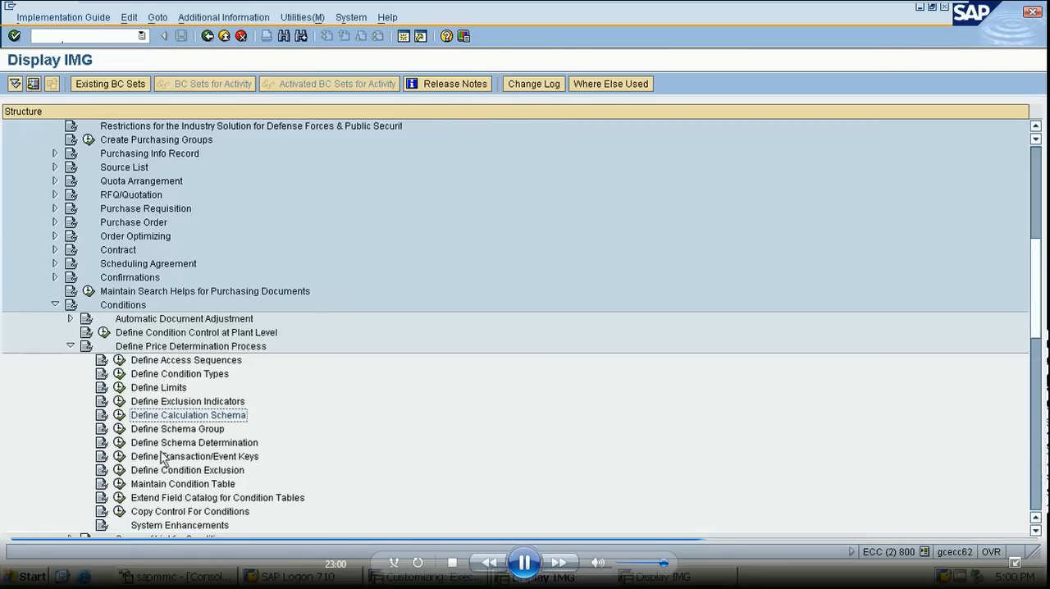
- Examine the defined schema groups for vendors and the schema groups for purchasing organizations
click(120, 430)
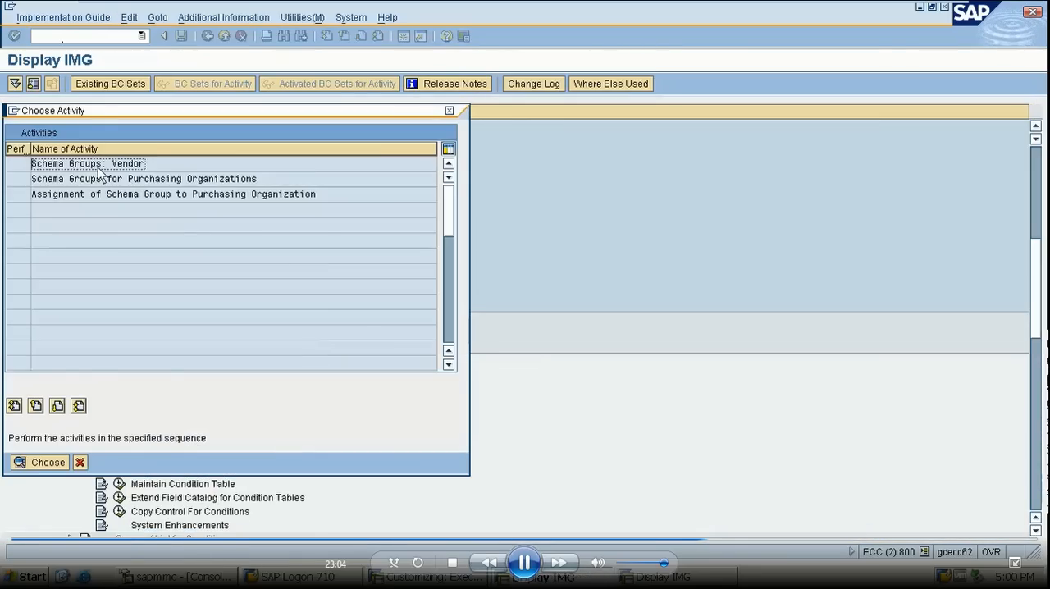
double_click(98, 168)
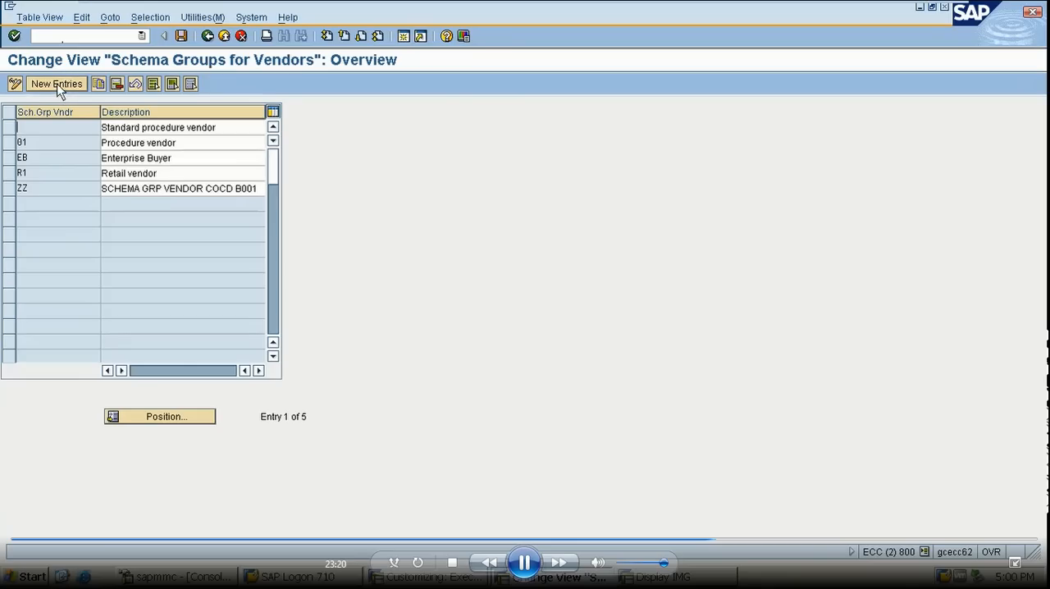
click(10, 189)
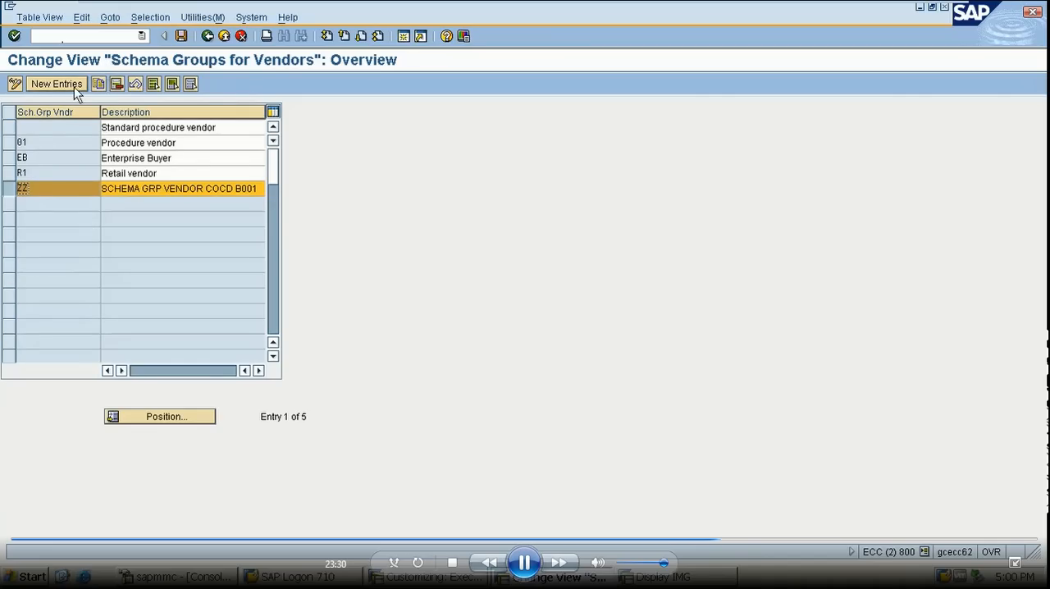
click(207, 37)
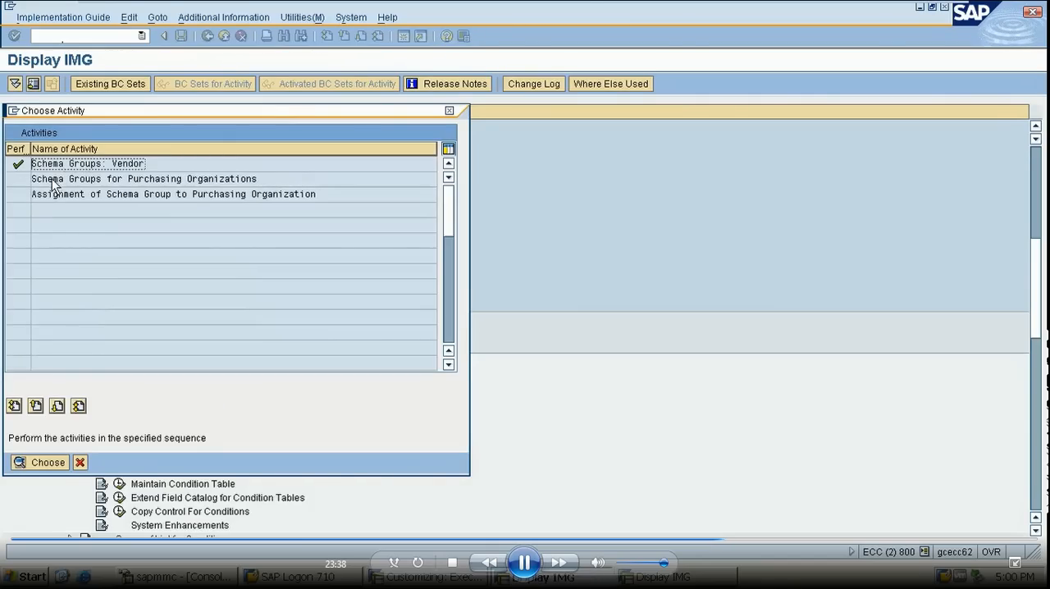
double_click(53, 179)
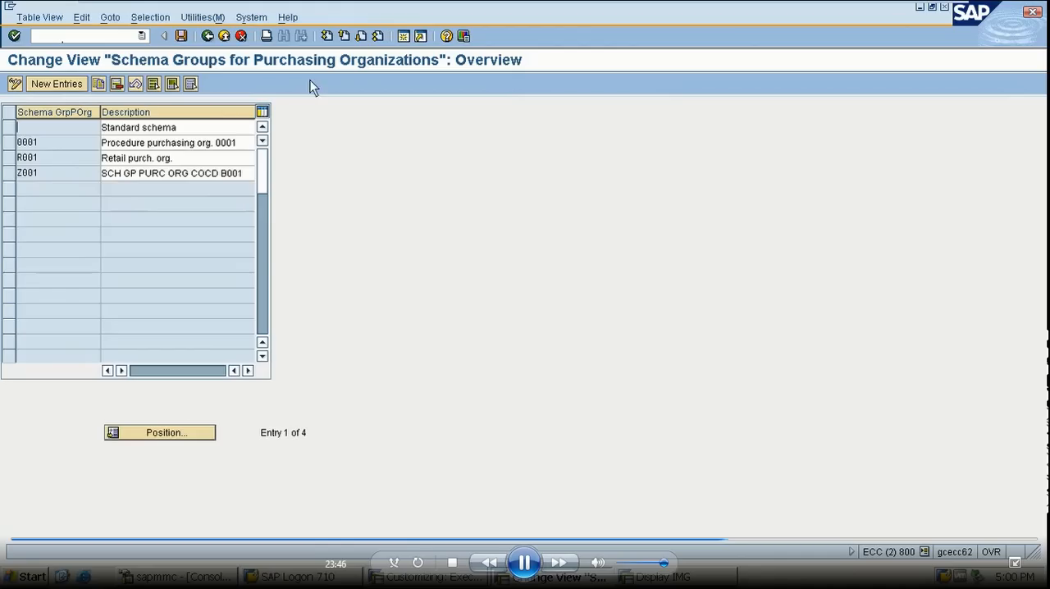
click(207, 36)
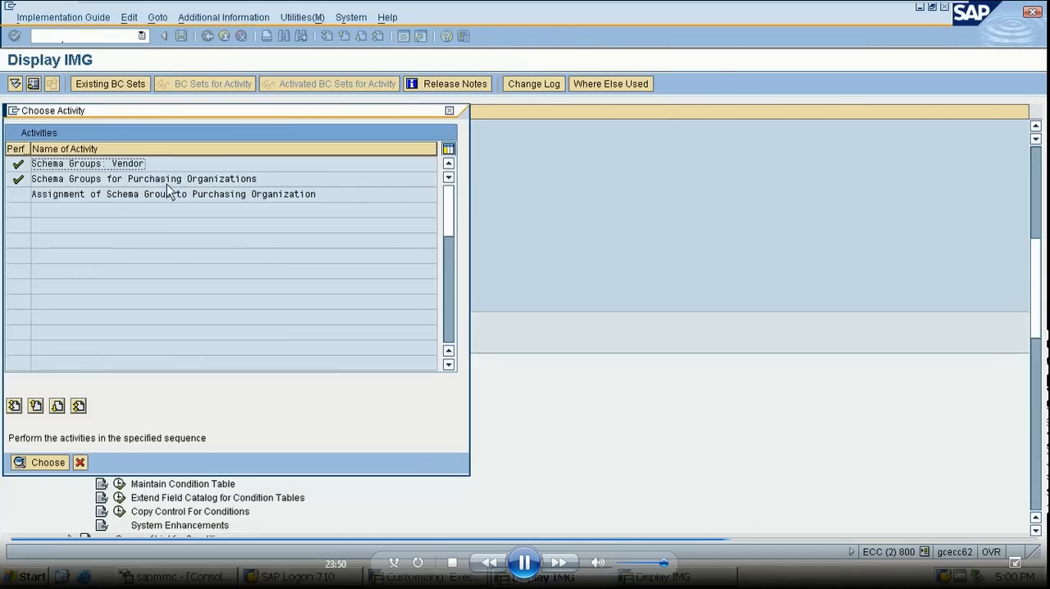
- Look up the schema group assignment of purchasing organization BP1 and leave the schema group activities
double_click(90, 197)
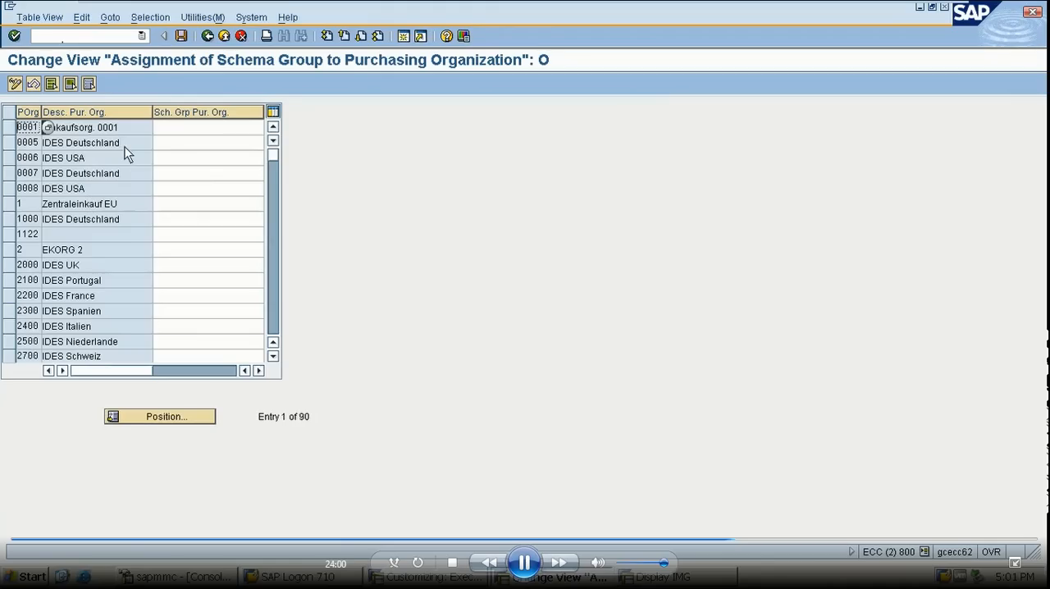
click(162, 416)
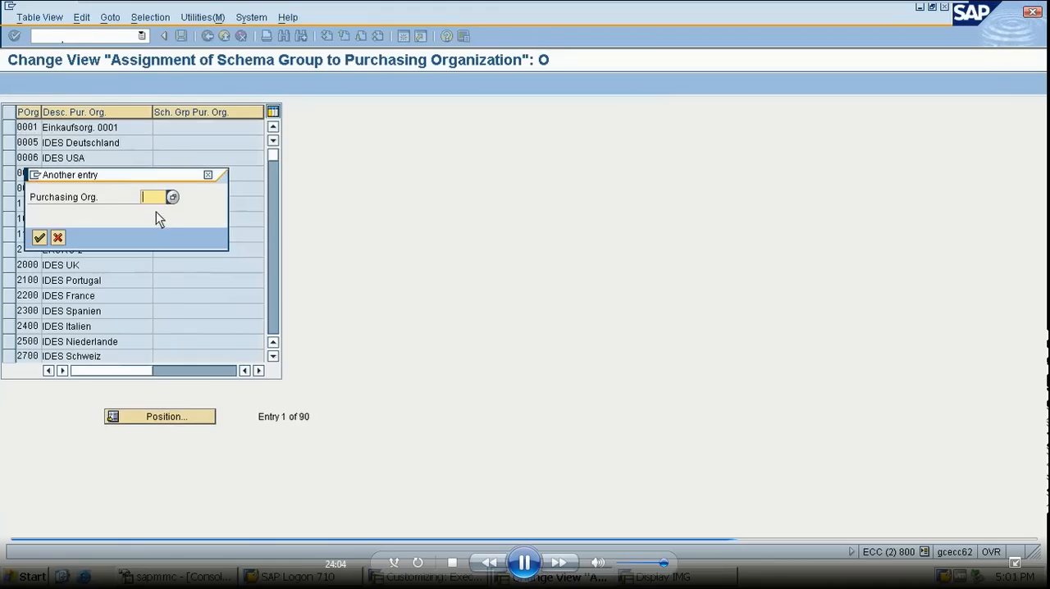
text(BP1)
key(Return)
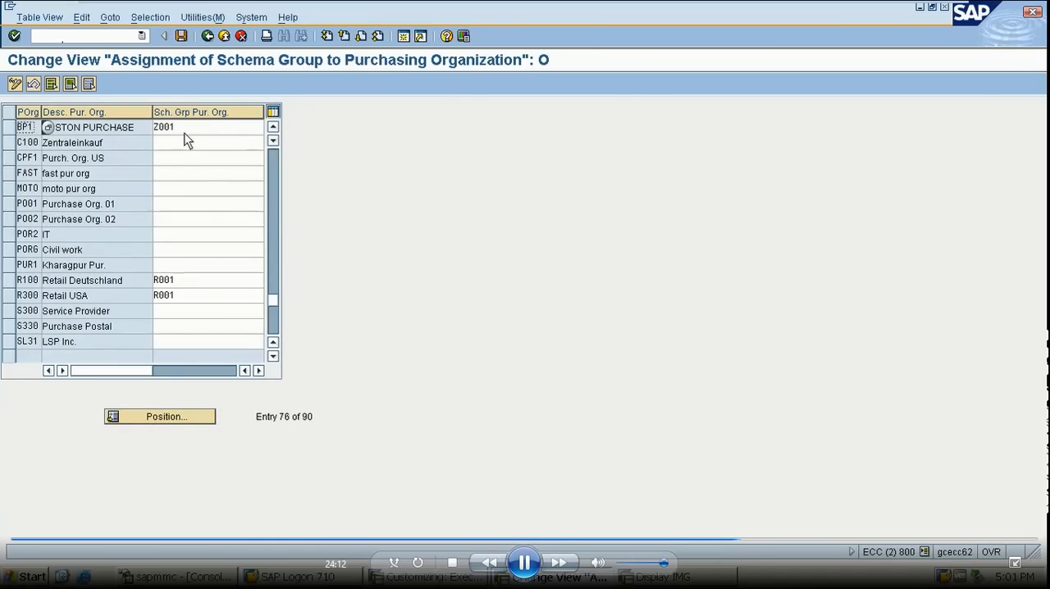
click(182, 37)
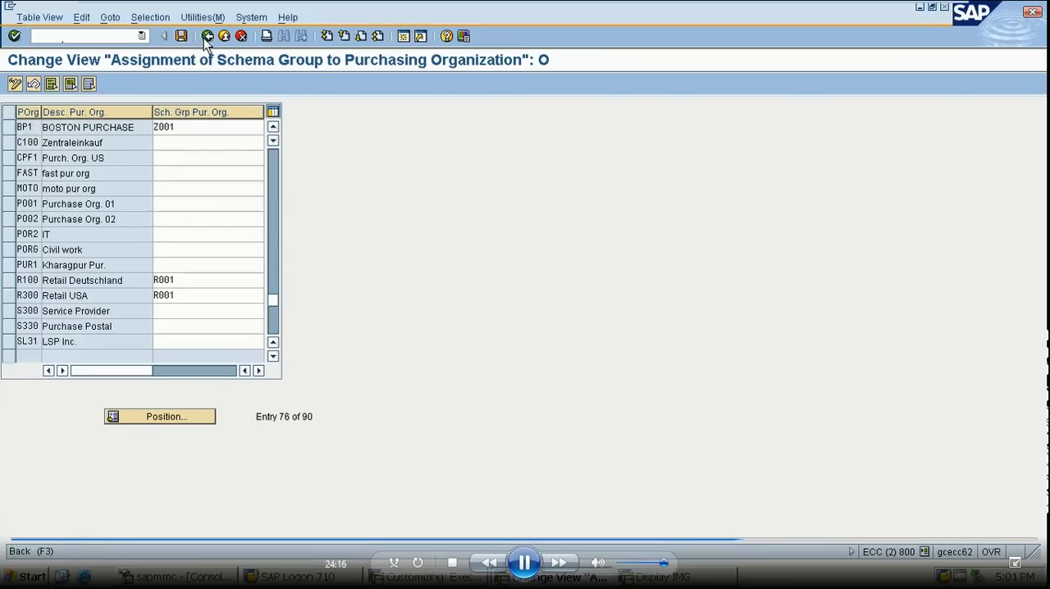
click(206, 38)
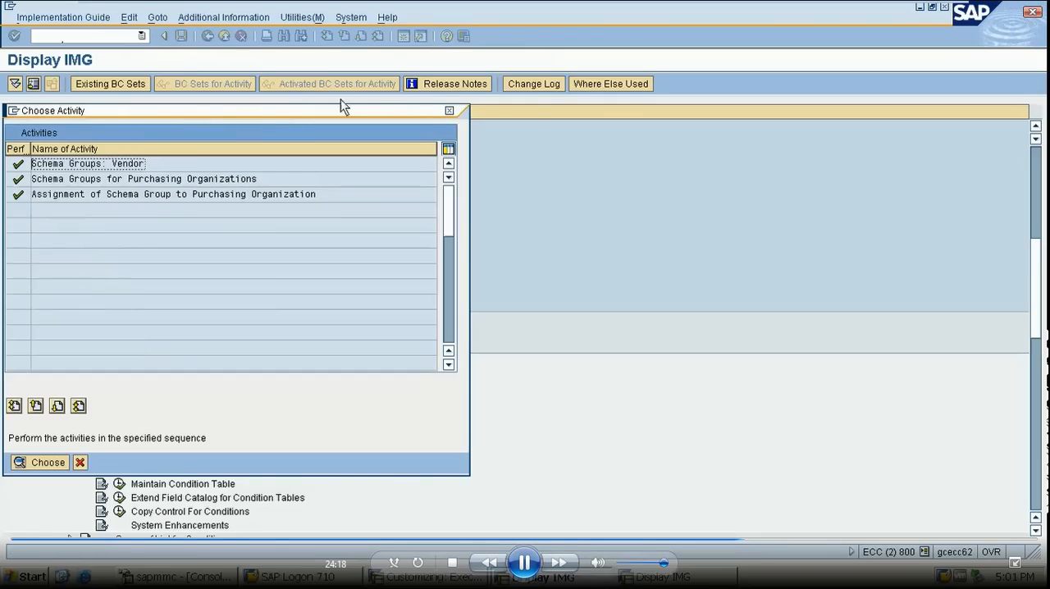
click(449, 111)
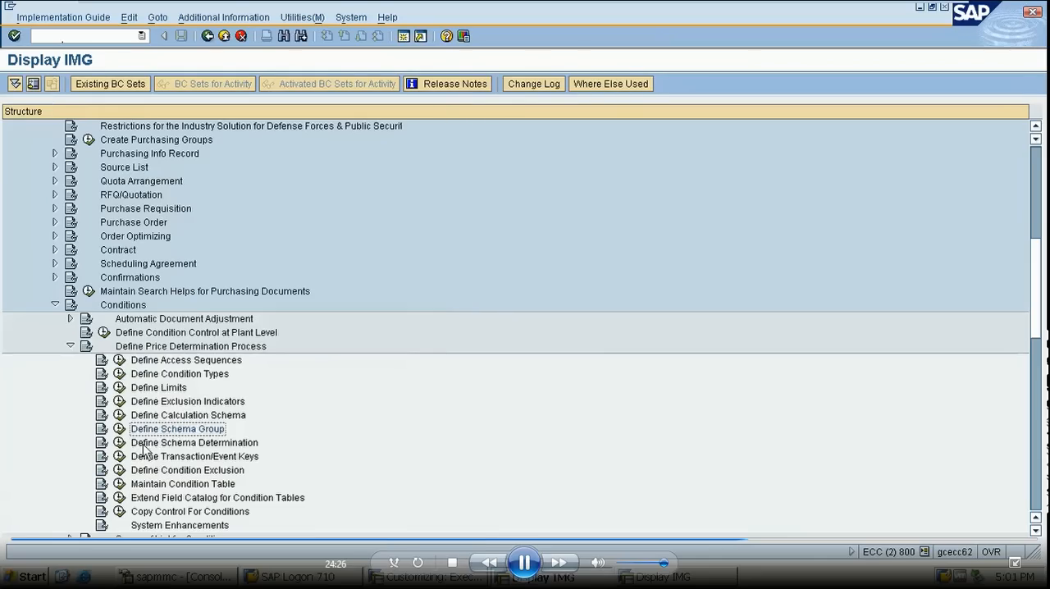
- Review the calculation schema determination entries for standard purchase orders and return to the implementation guide
click(120, 442)
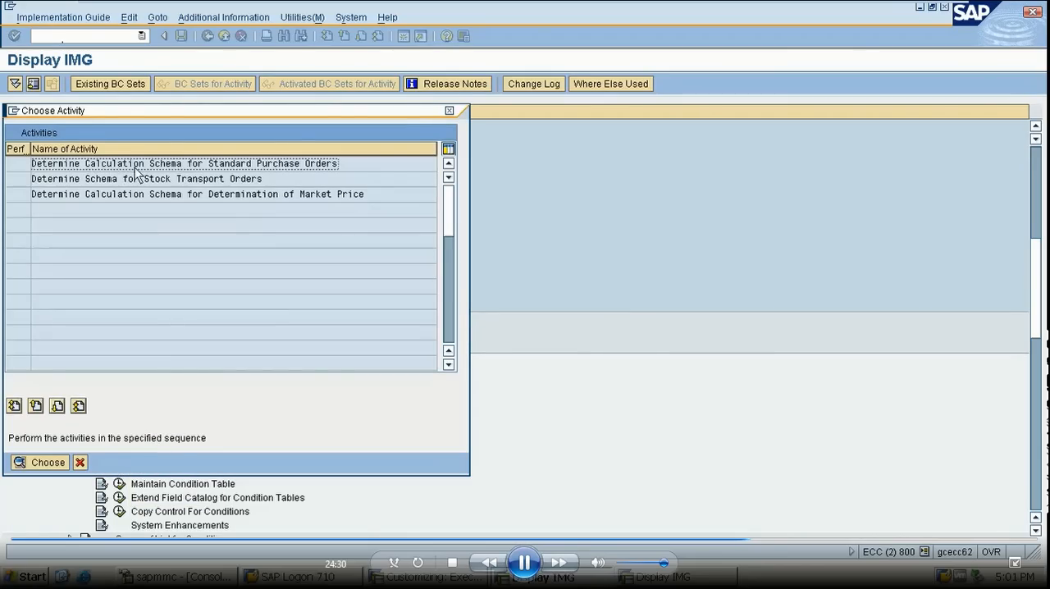
double_click(258, 165)
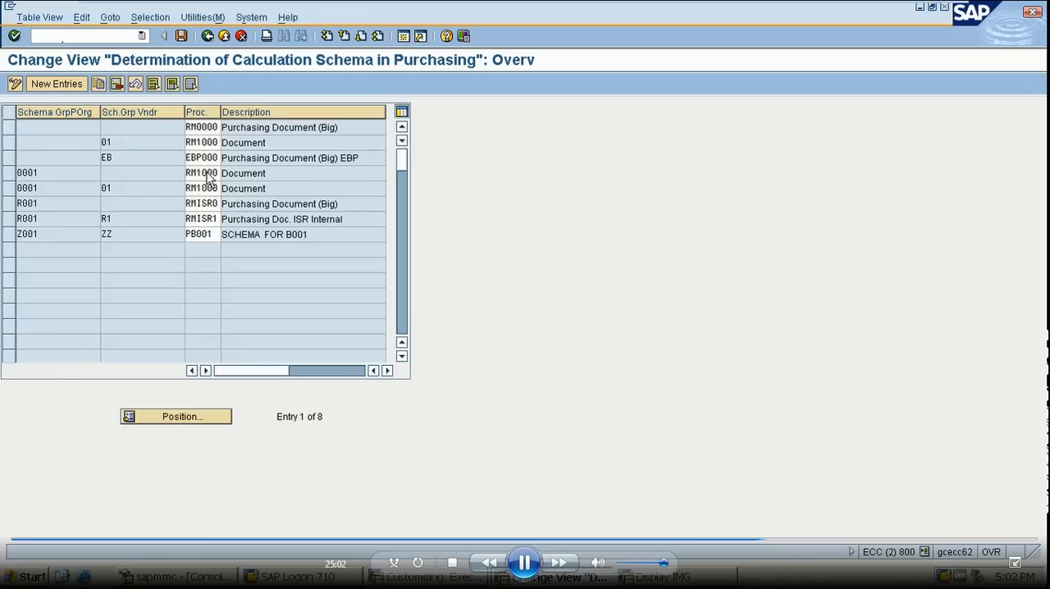
click(51, 87)
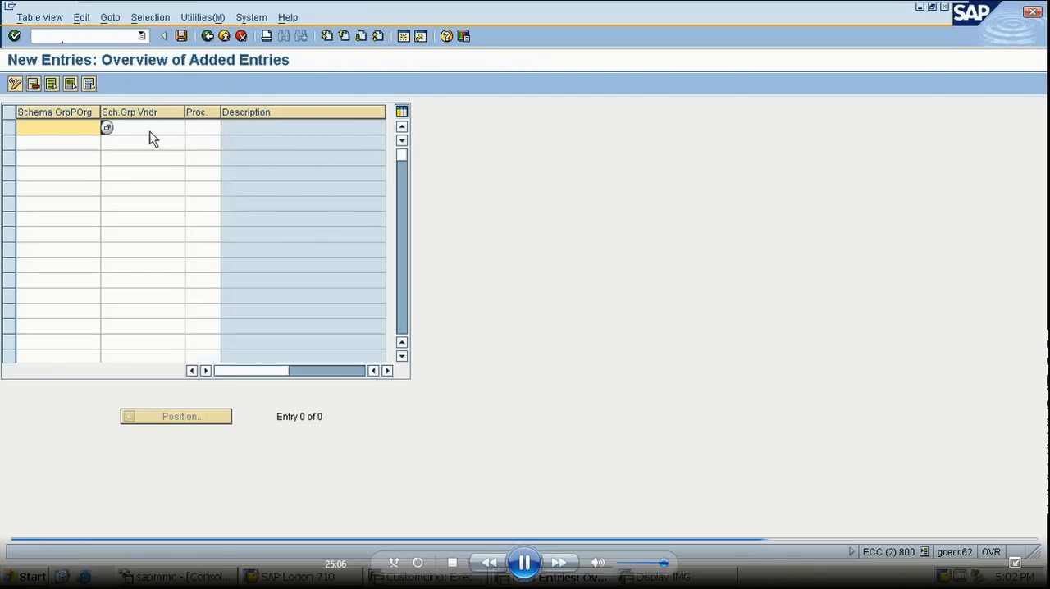
click(208, 37)
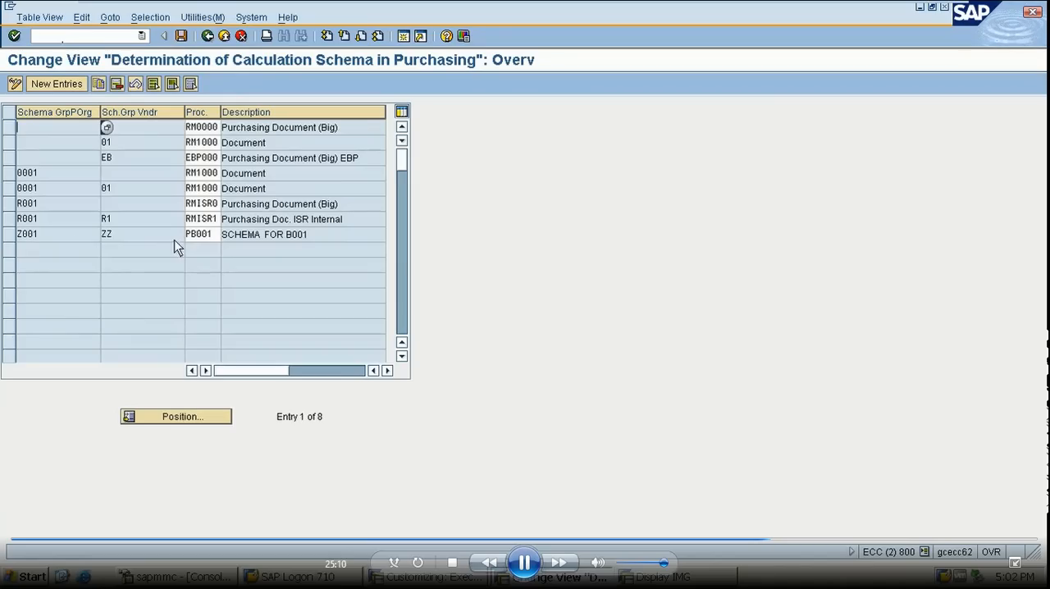
click(181, 36)
click(208, 37)
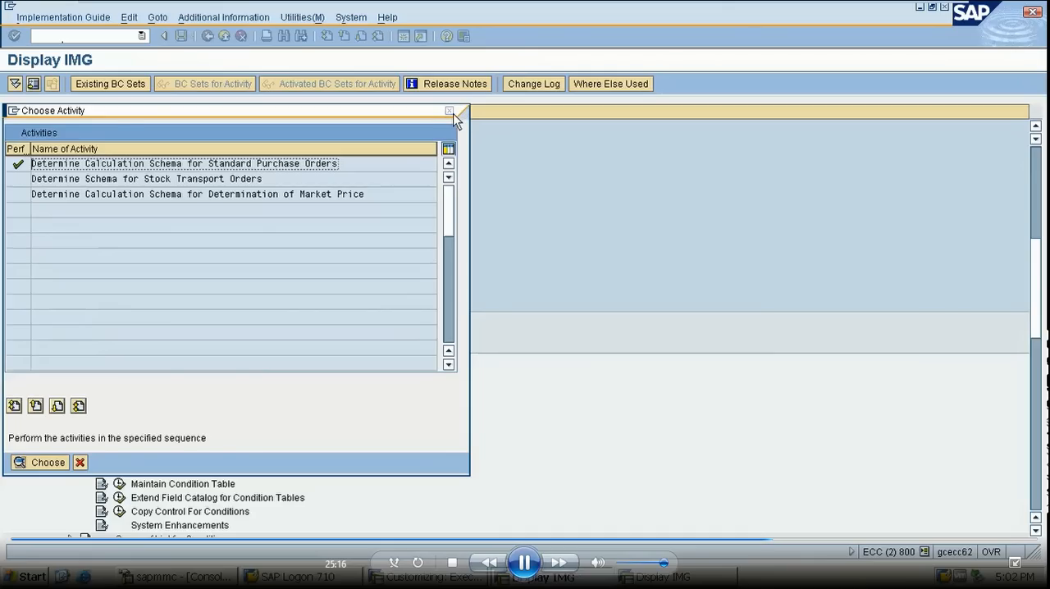
click(453, 114)
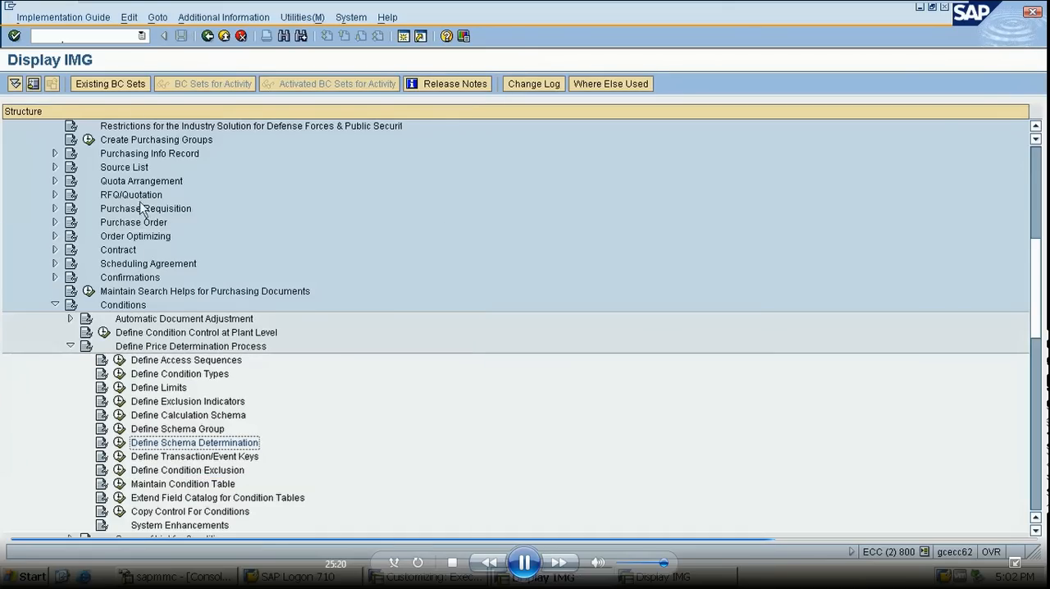
- Reopen the calculation schema determination for standard purchase orders
click(107, 35)
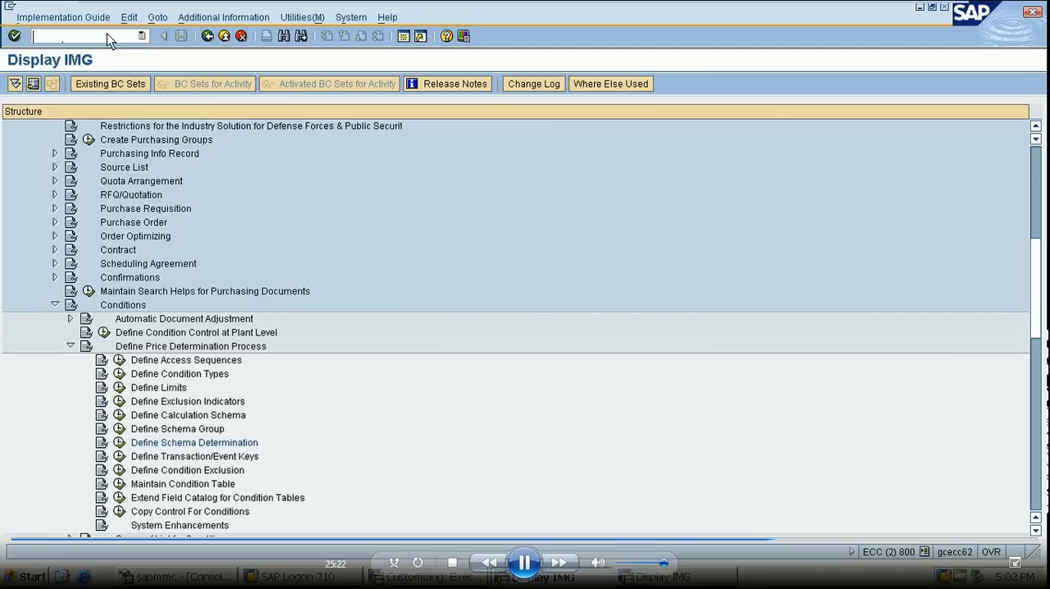
click(119, 443)
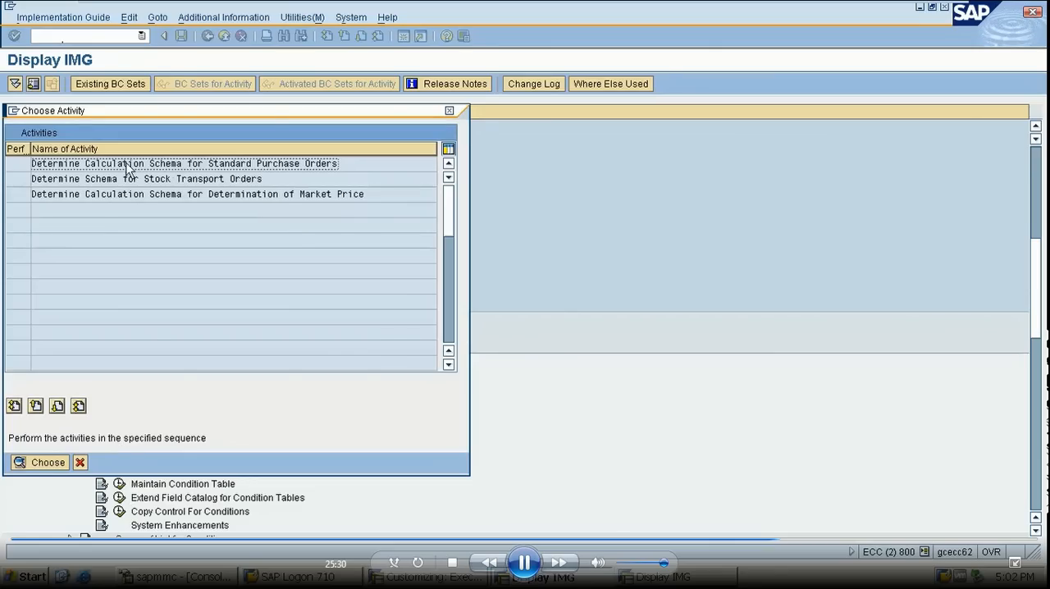
double_click(127, 168)
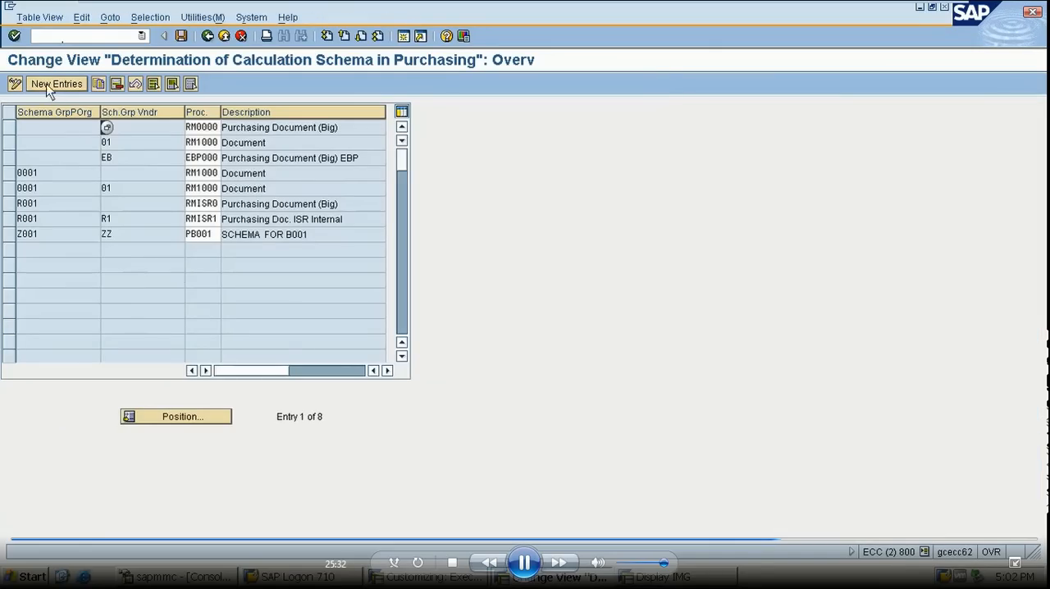
click(51, 86)
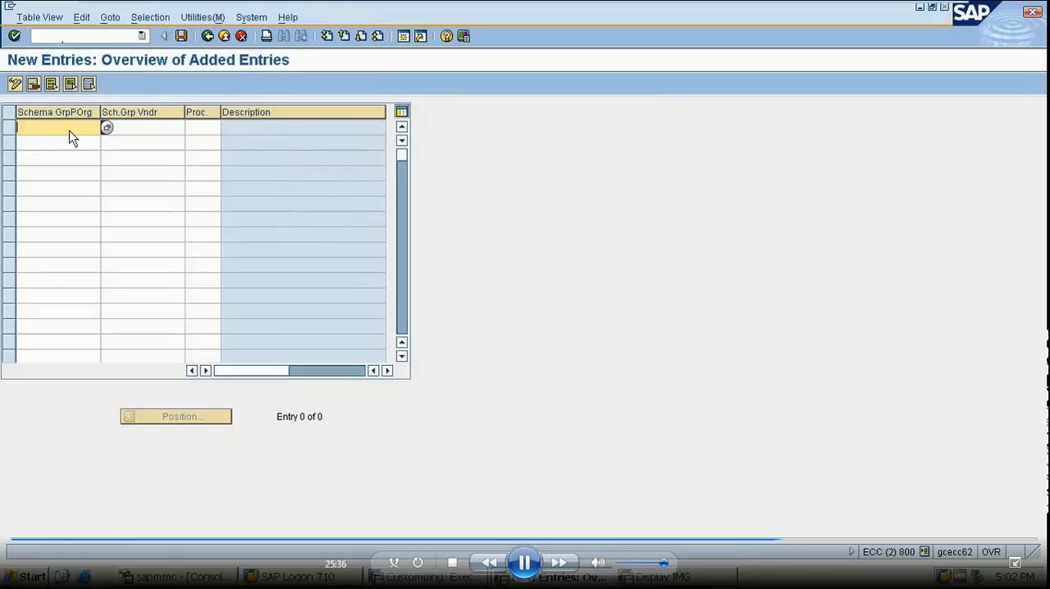
text(Z001)
click(152, 131)
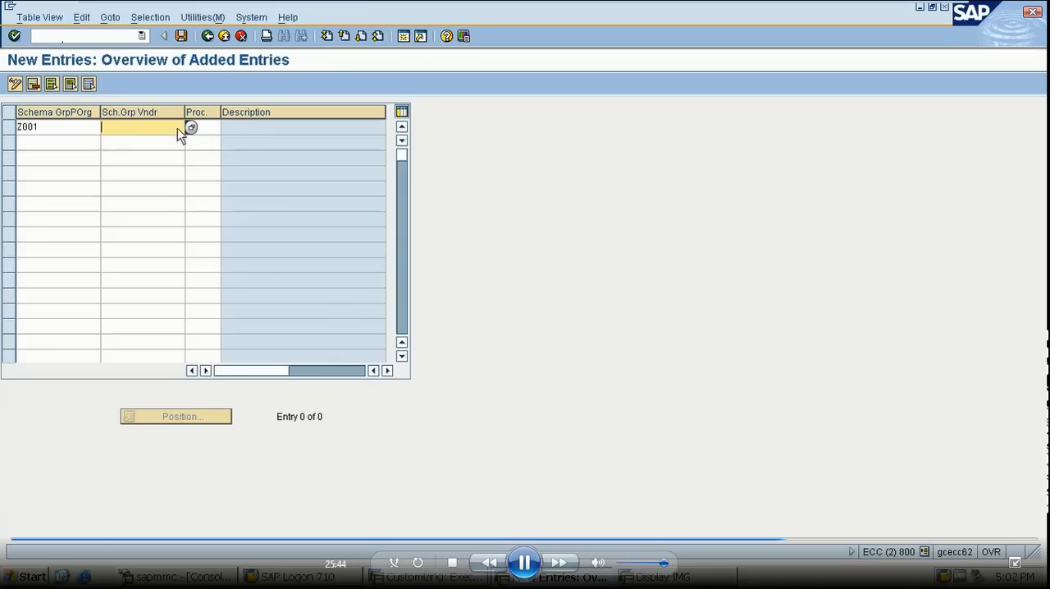
click(208, 38)
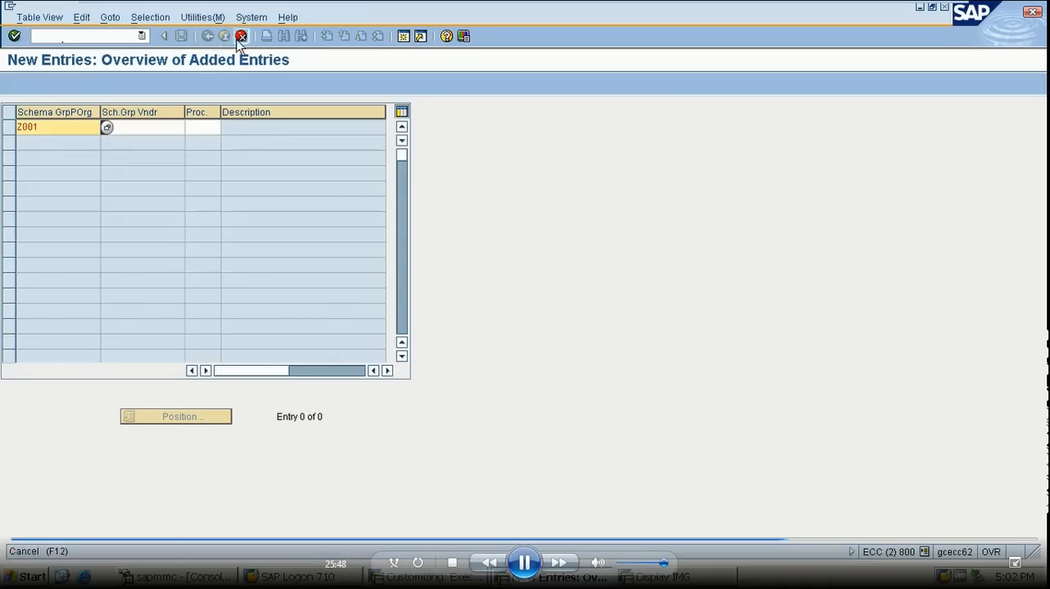
click(239, 37)
click(211, 259)
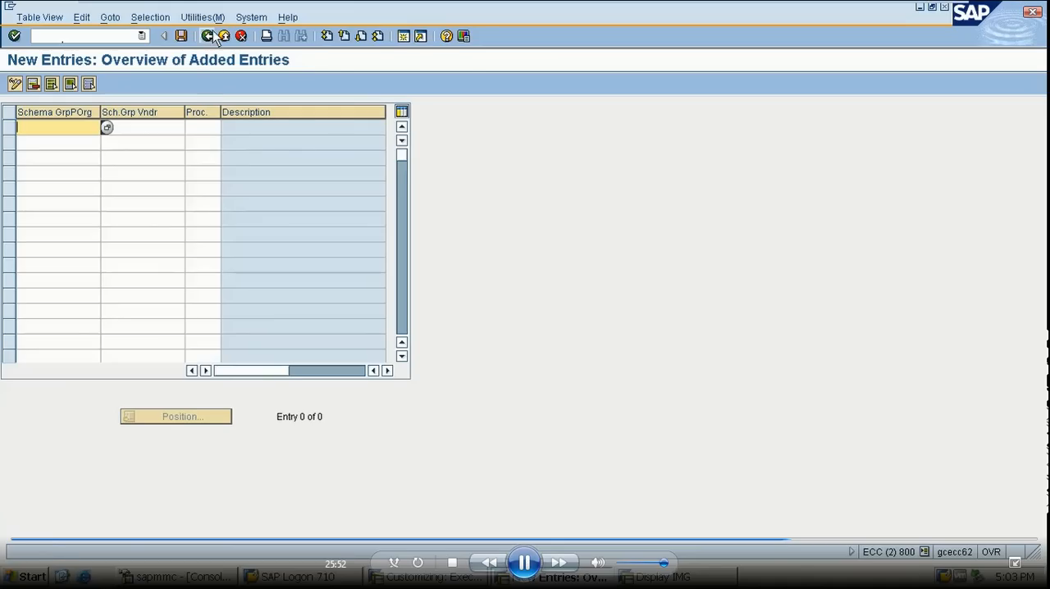
click(208, 36)
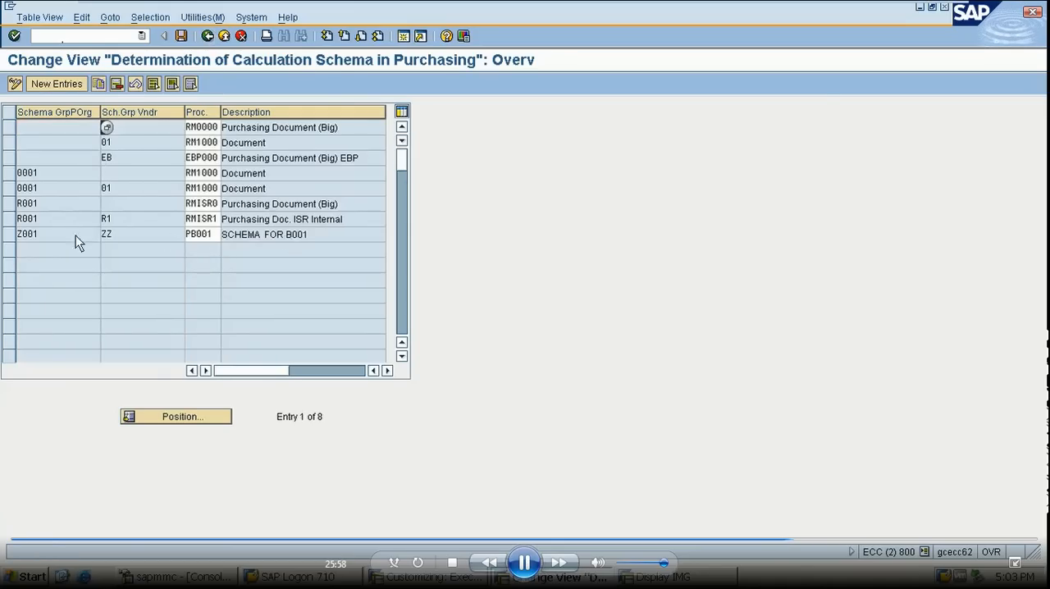
- Delete the determination entry that links schema groups Z001 and ZZ to procedure PB001
click(10, 236)
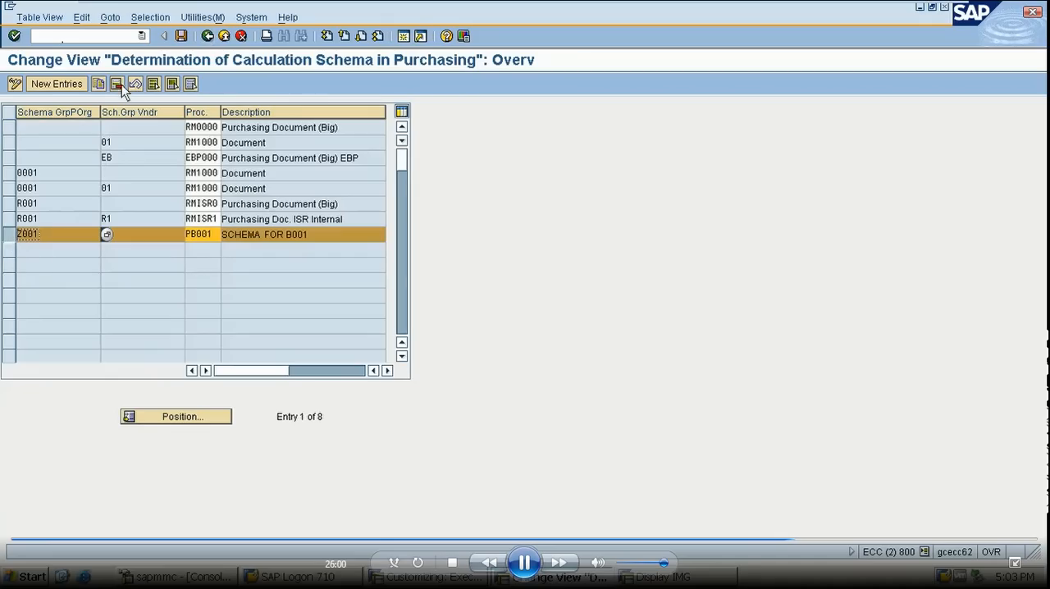
click(117, 84)
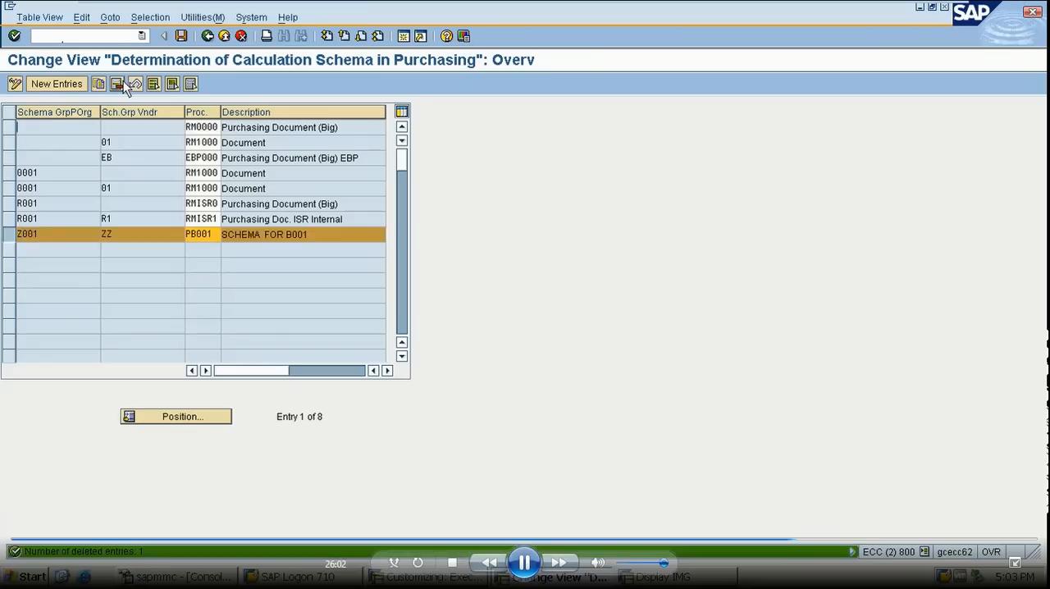
- Try to add a determination entry linking schema groups Z001 and ZZ to procedure PB001, and discard it
click(54, 83)
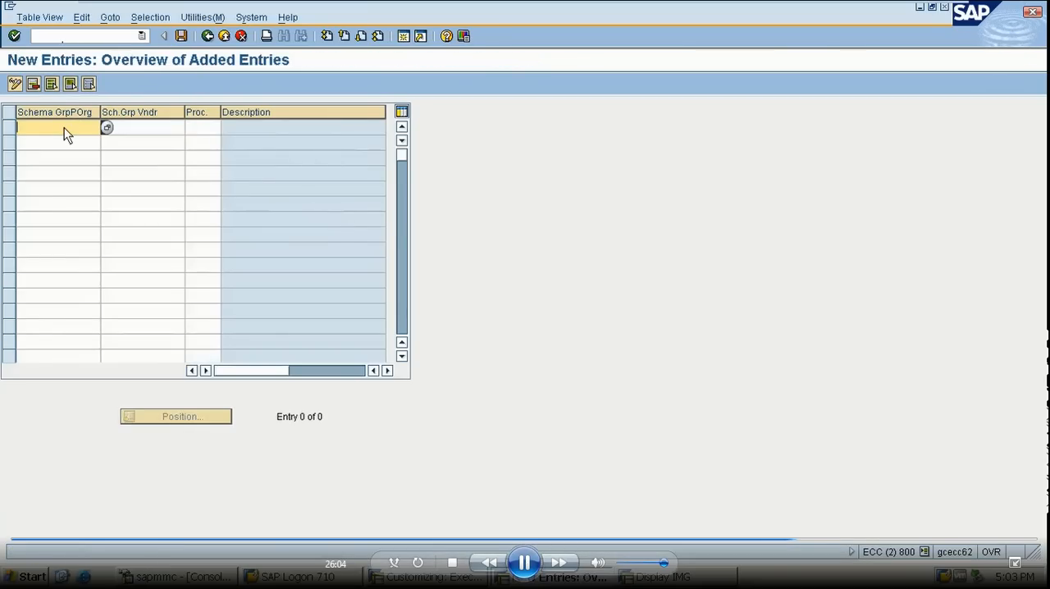
text(Z001)
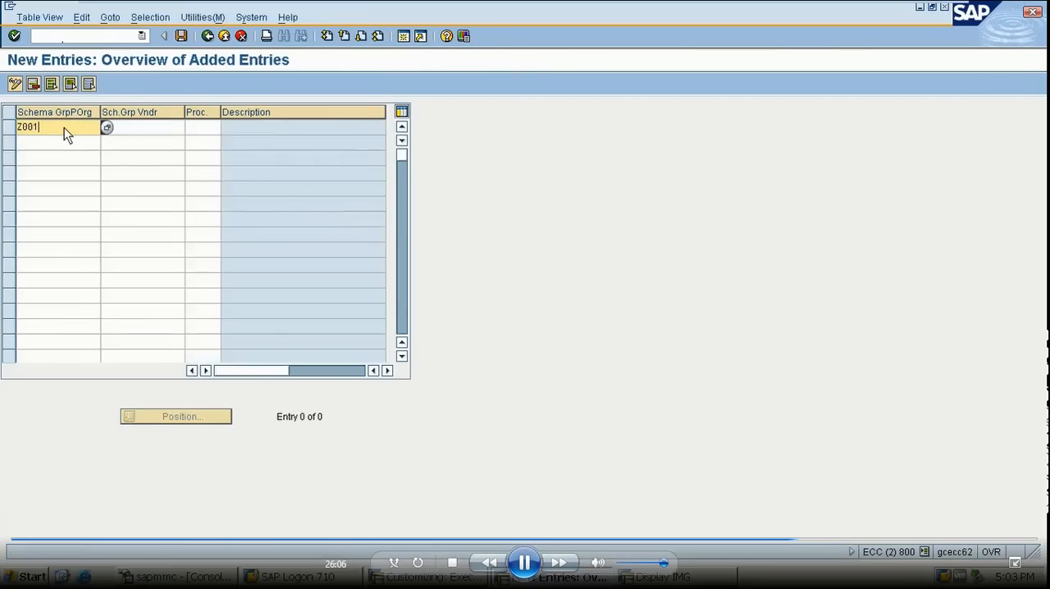
click(127, 134)
text(ZZ)
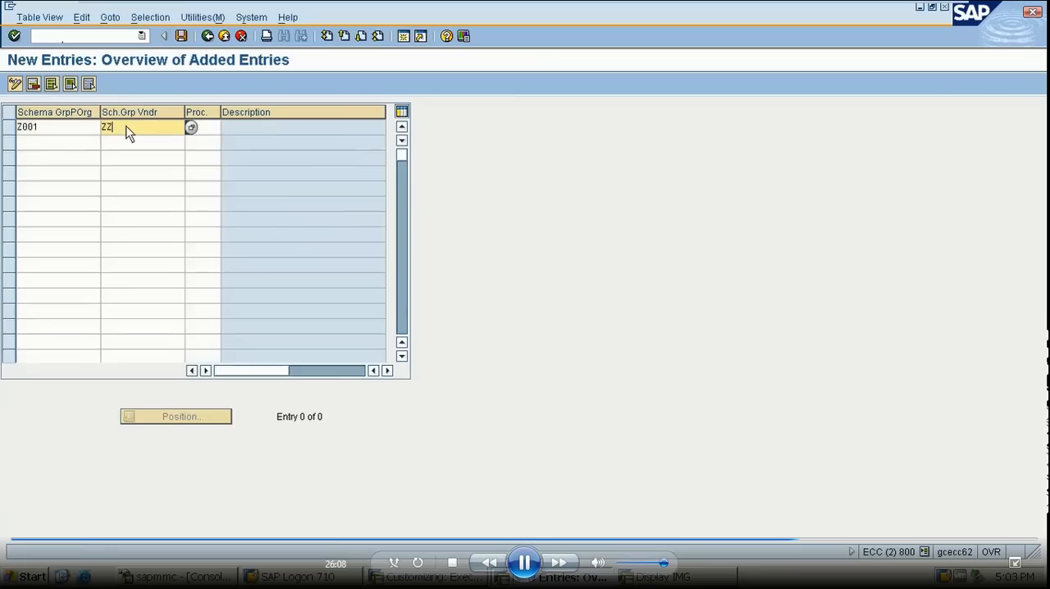
click(214, 132)
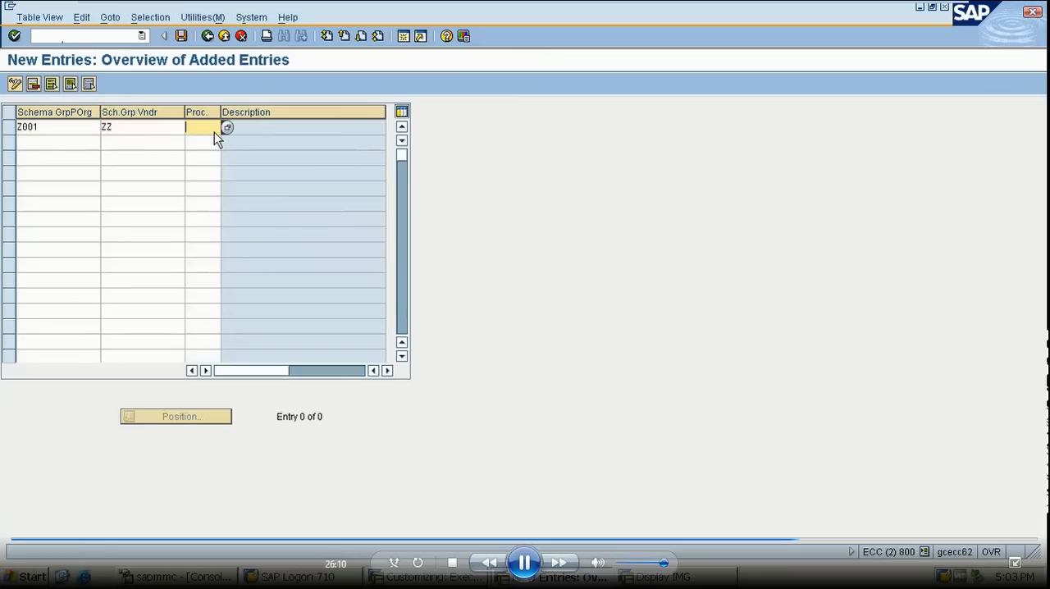
text(X)
text(B)
key(BackSpace)
key(BackSpace)
text(PB0)
key(Return)
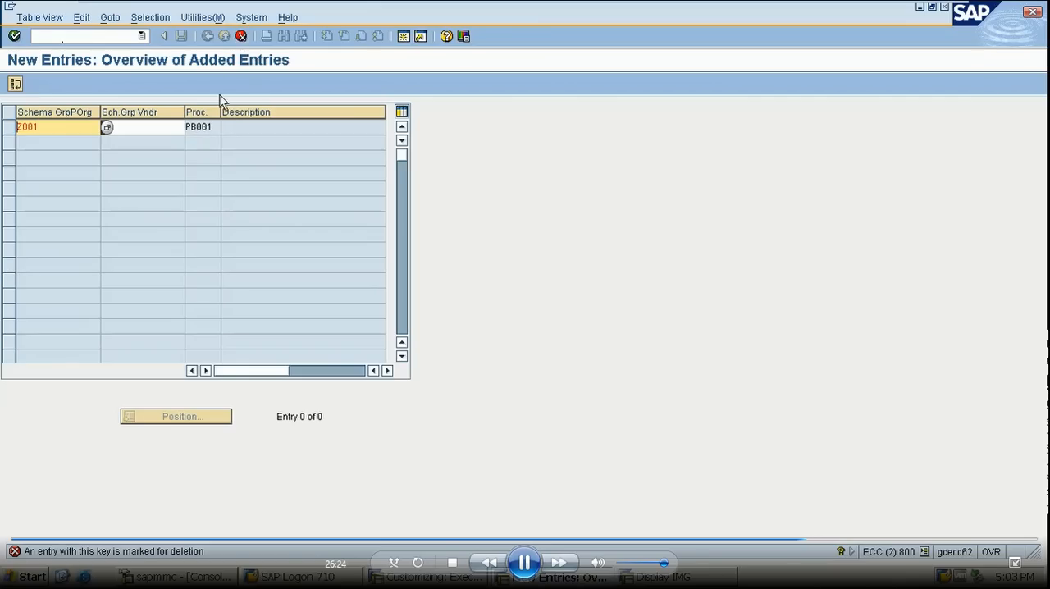
key(Return)
click(241, 36)
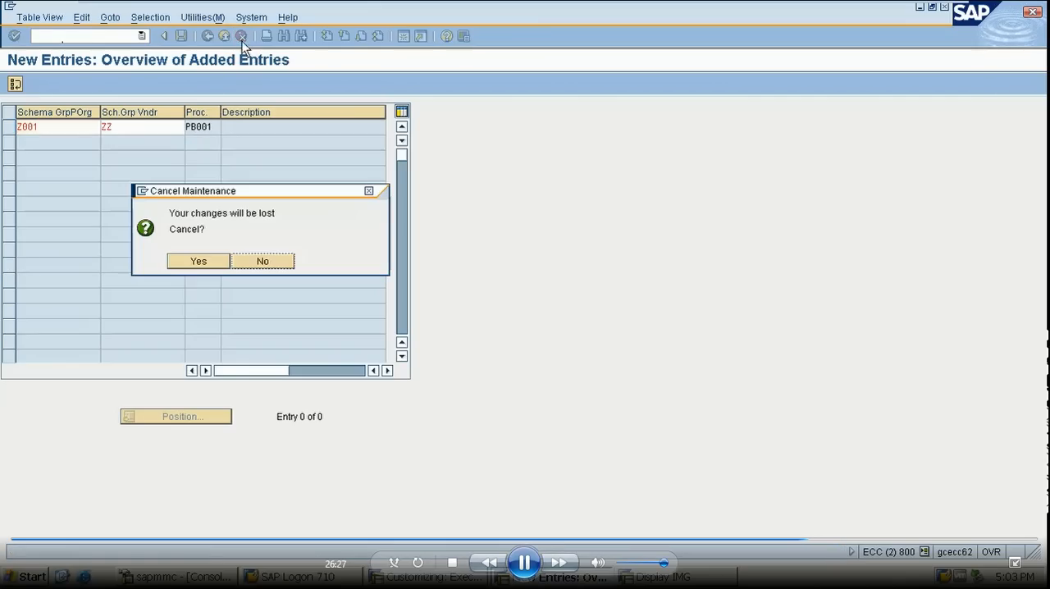
click(198, 261)
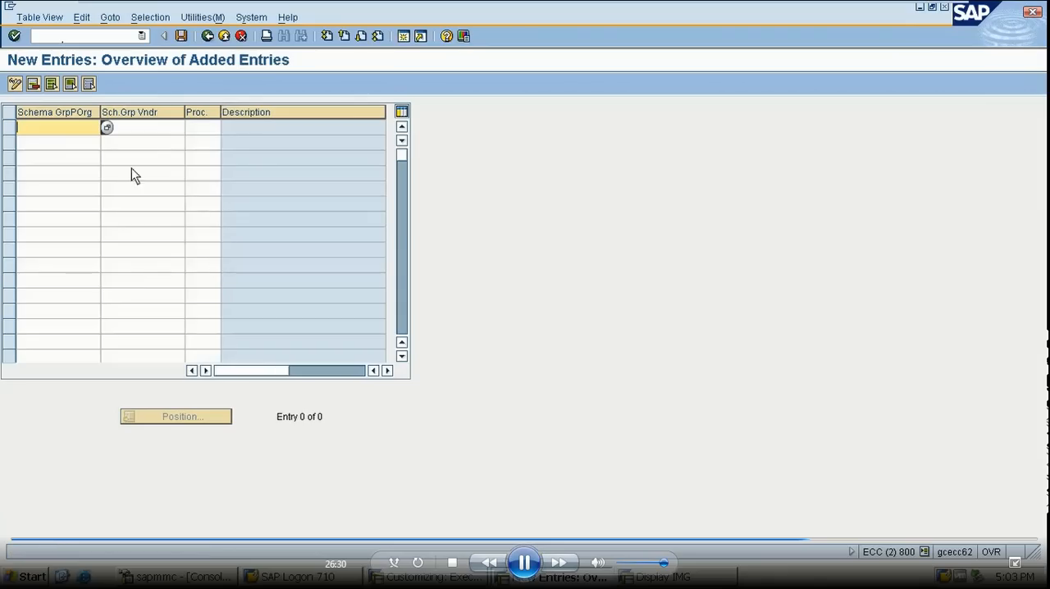
- Try to add a determination entry linking schema groups Z001 and ZZ to procedure PB000, and discard it
text(Z001)
click(160, 129)
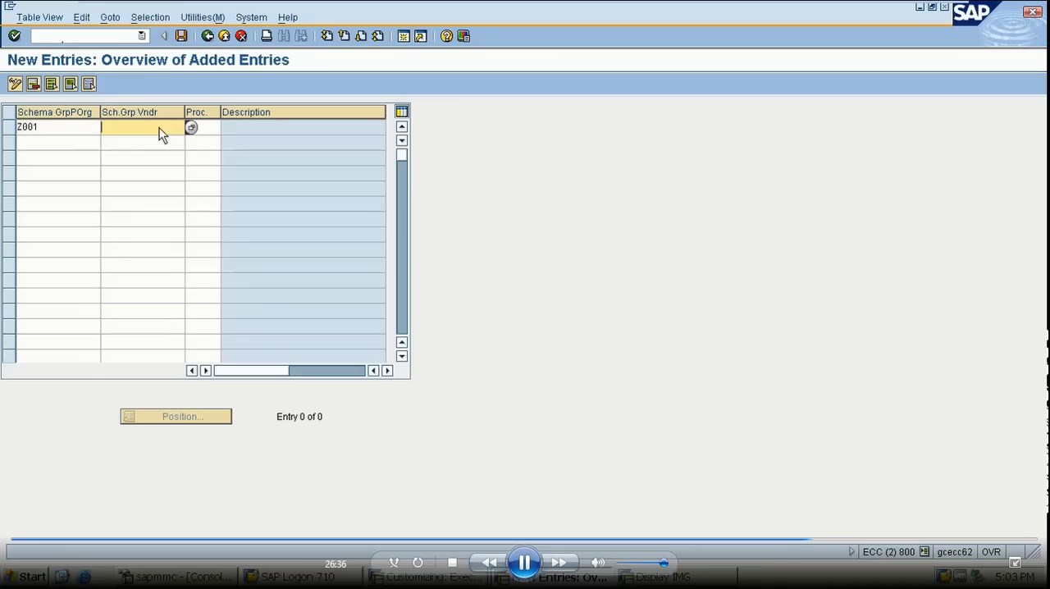
text(ZZ)
click(217, 129)
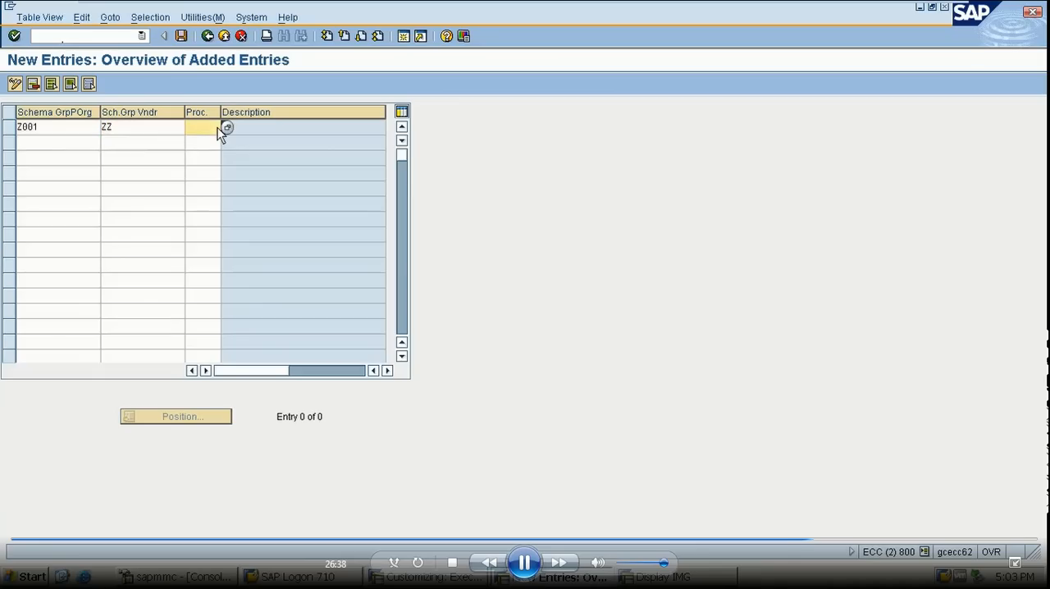
text(PB000)
key(Return)
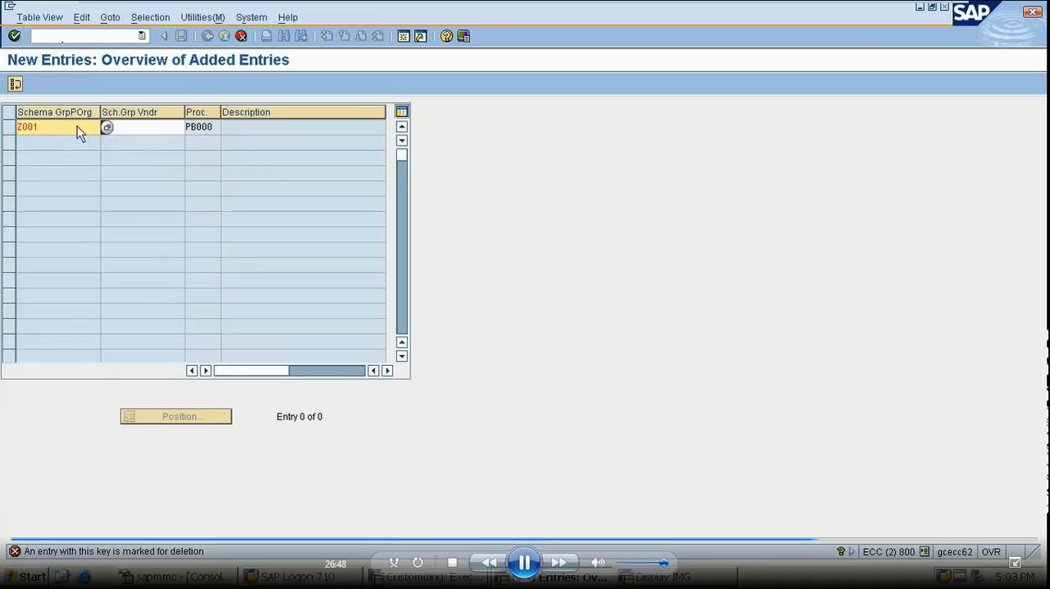
text(ZZ)
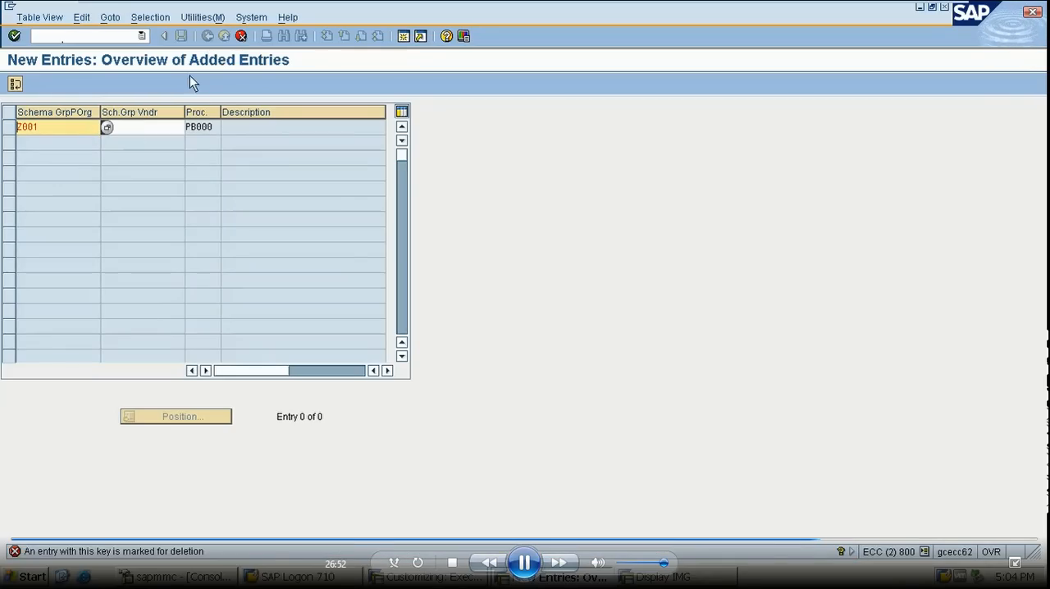
text(ZZ)
click(241, 36)
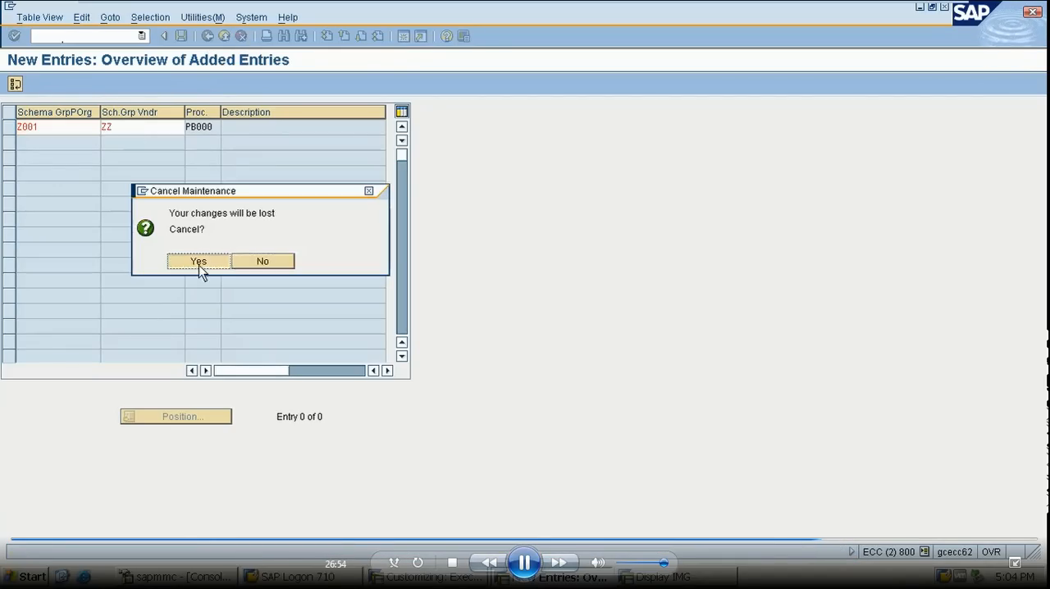
click(200, 261)
- Leave the calculation schema determination and save its changes to customizing request ECCK900101
click(209, 37)
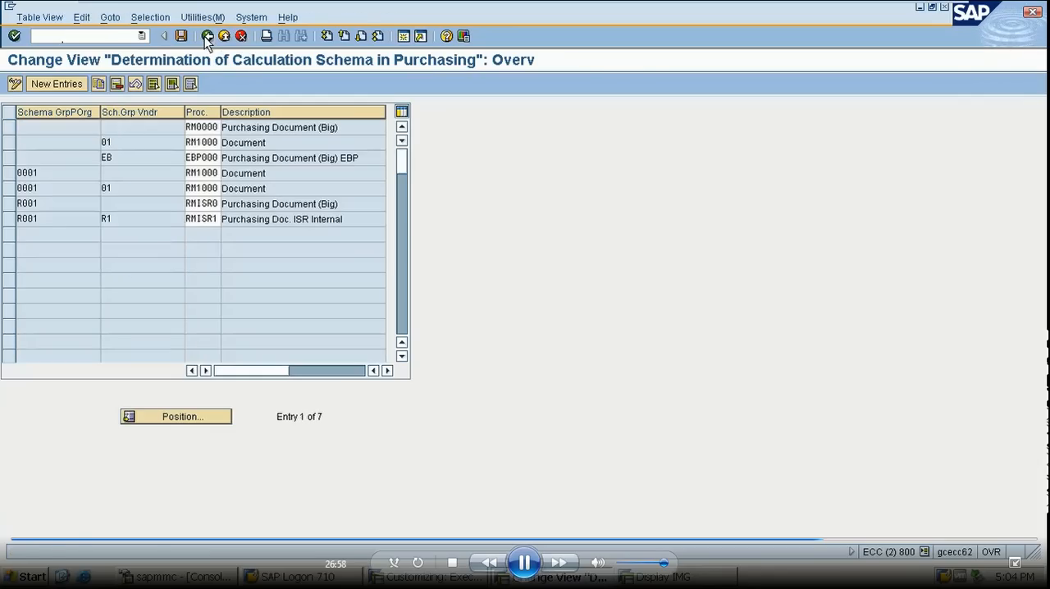
click(208, 36)
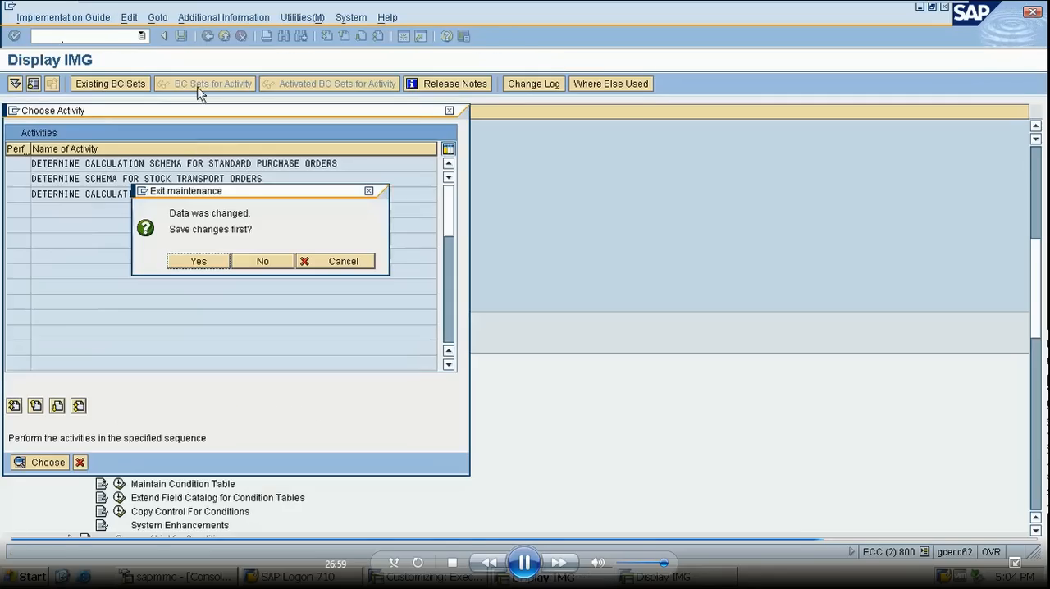
click(216, 261)
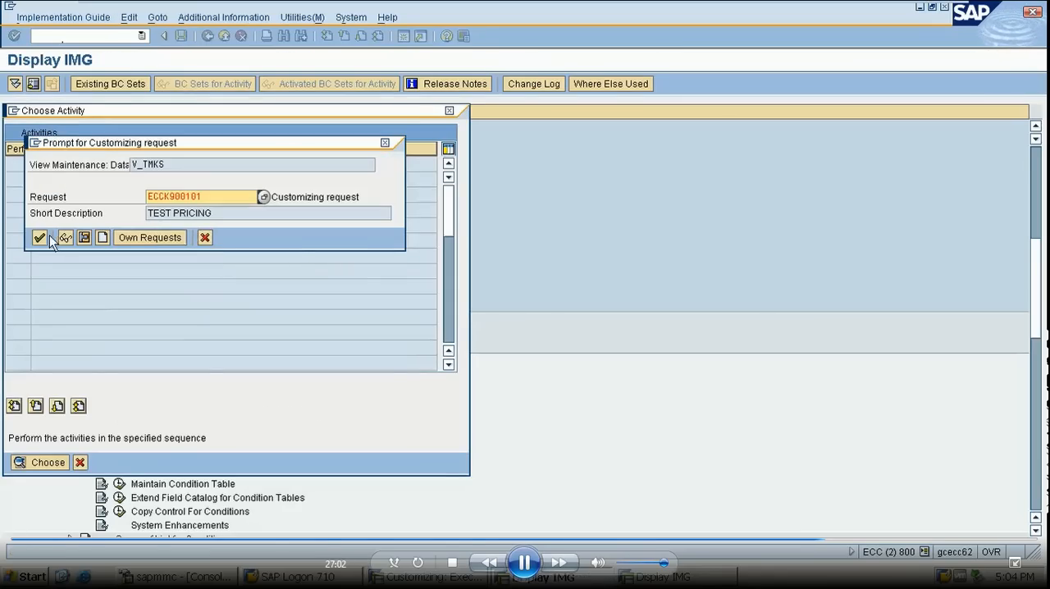
click(41, 237)
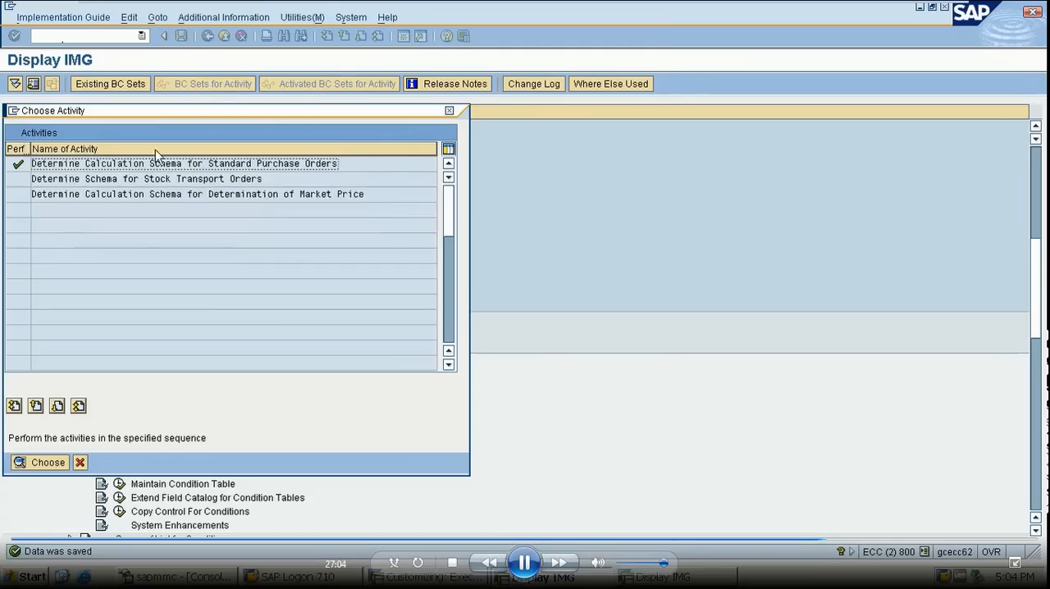
- Check the saved calculation schema determination for standard purchase orders and return to the implementation guide
double_click(151, 164)
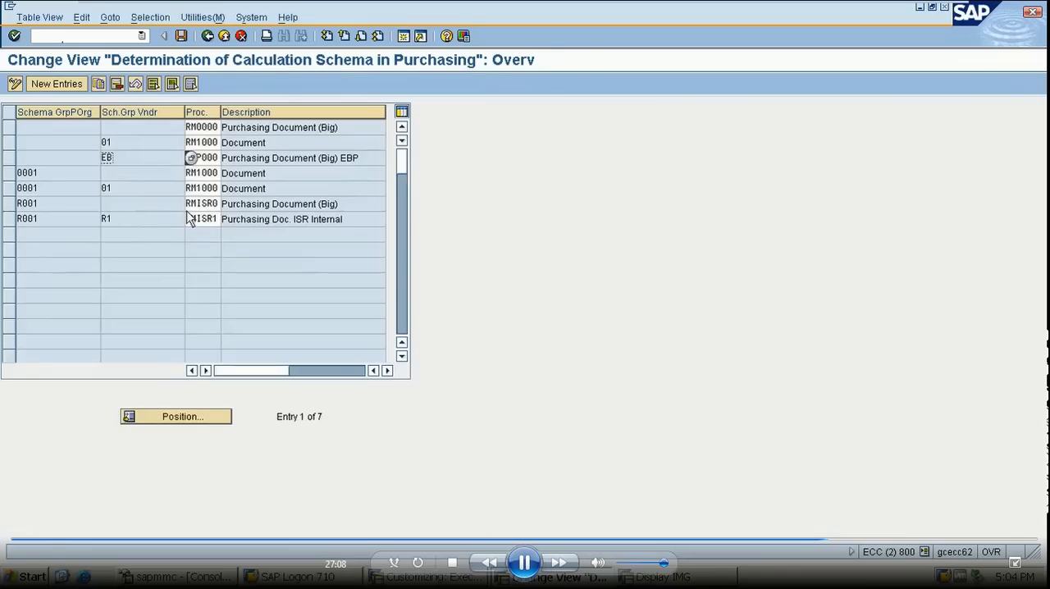
click(208, 36)
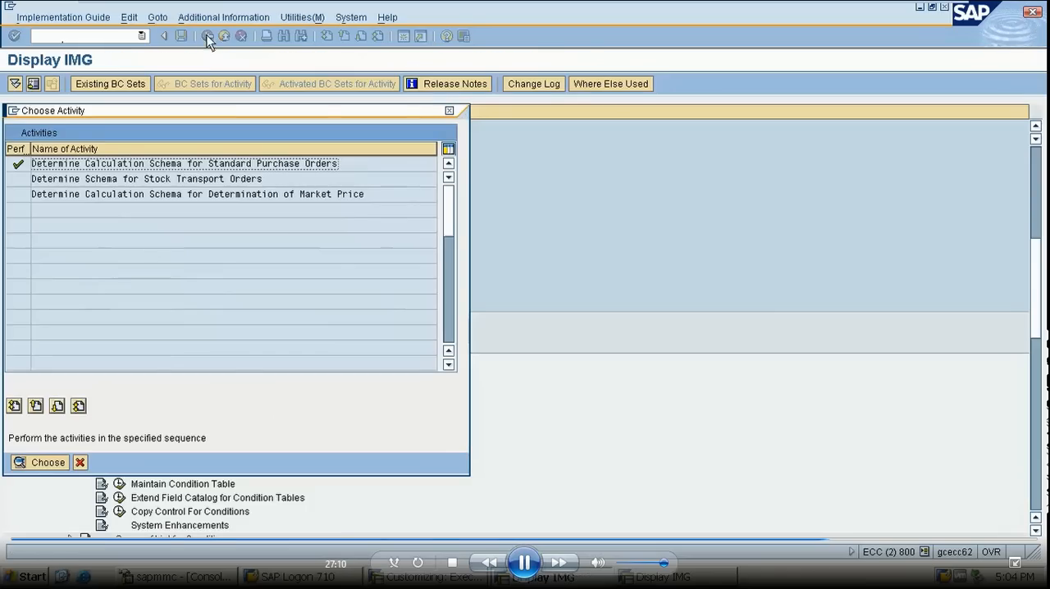
click(449, 110)
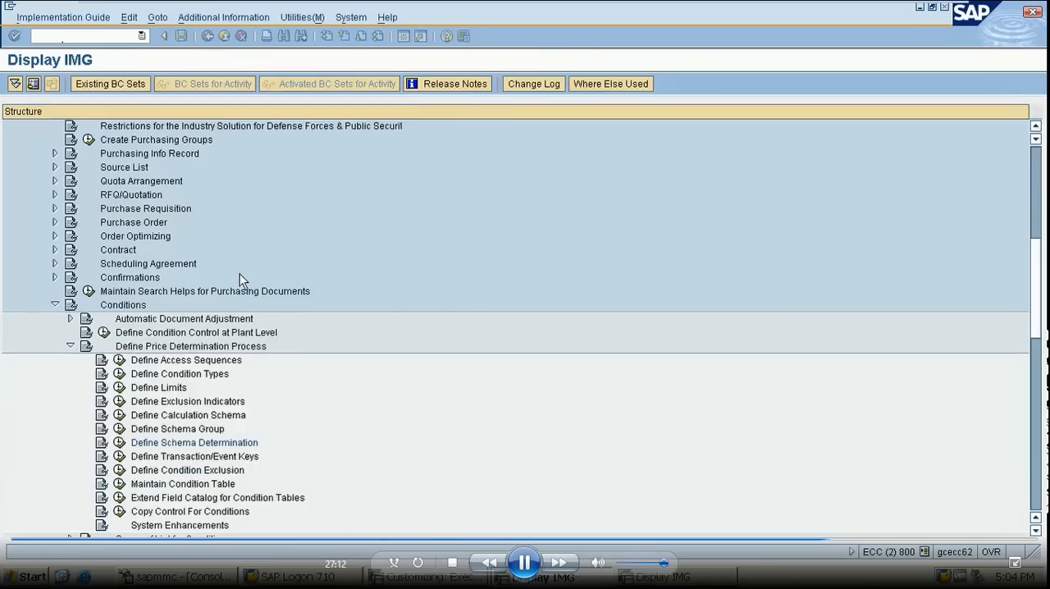
- Open the schema groups for vendors and delete vendor schema group ZZ
click(119, 428)
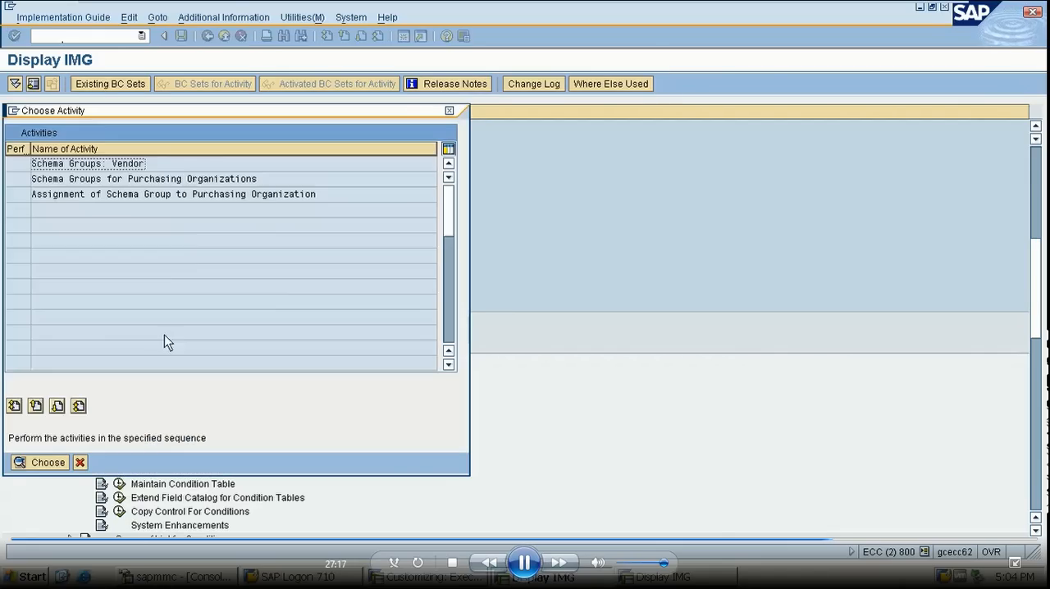
click(122, 178)
double_click(115, 164)
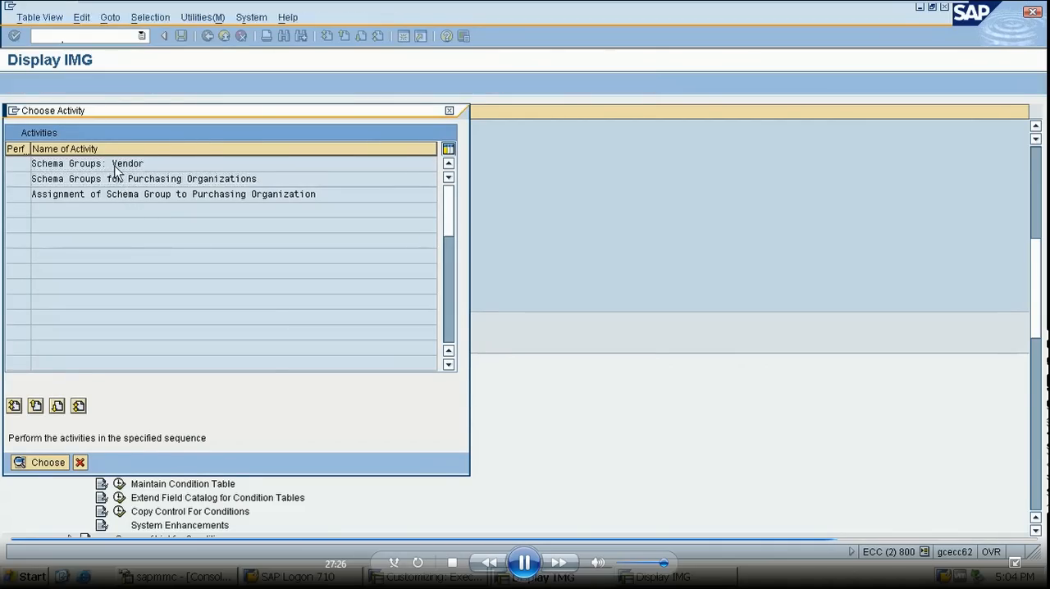
click(7, 190)
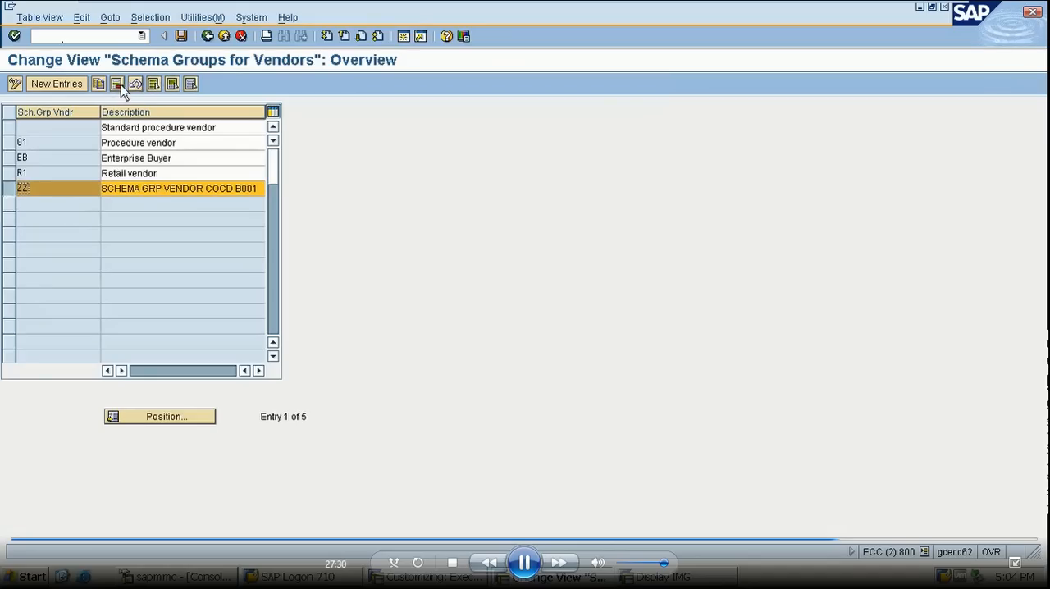
click(120, 85)
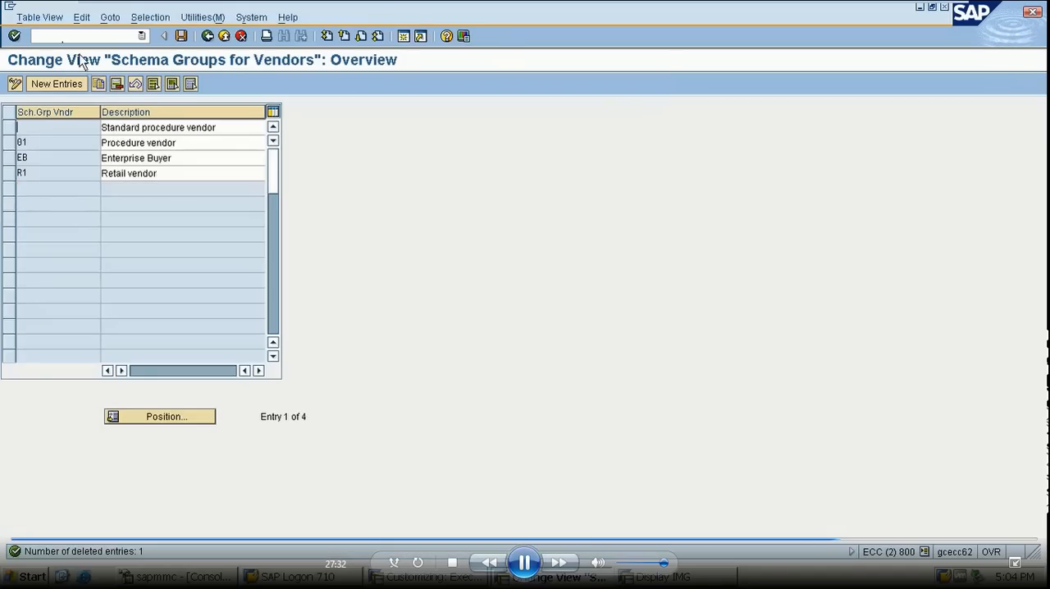
- Add a new vendor schema group YY with a description starting with VENDOR
click(51, 88)
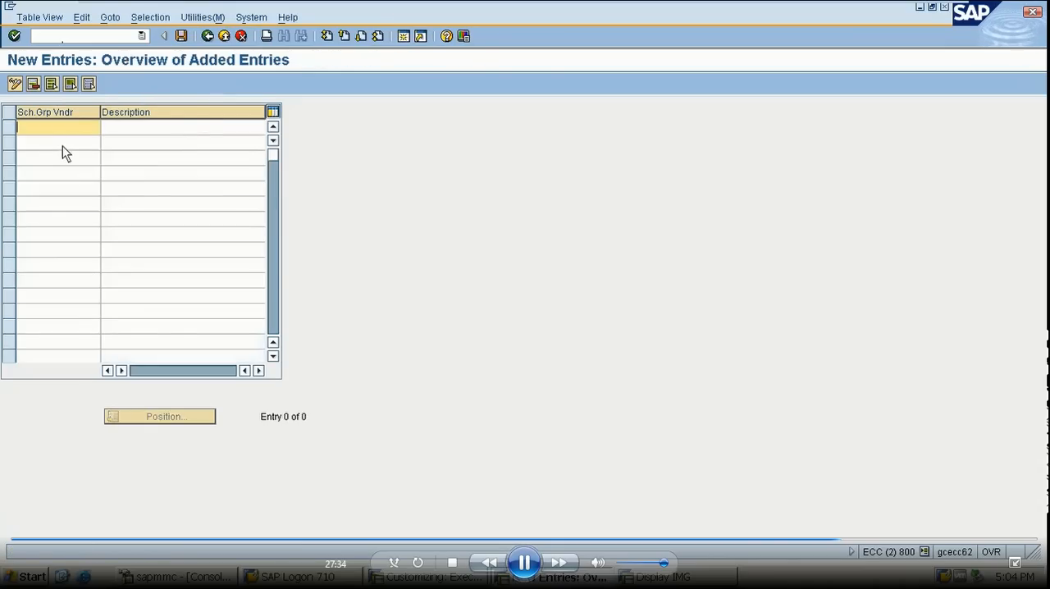
text(YY)
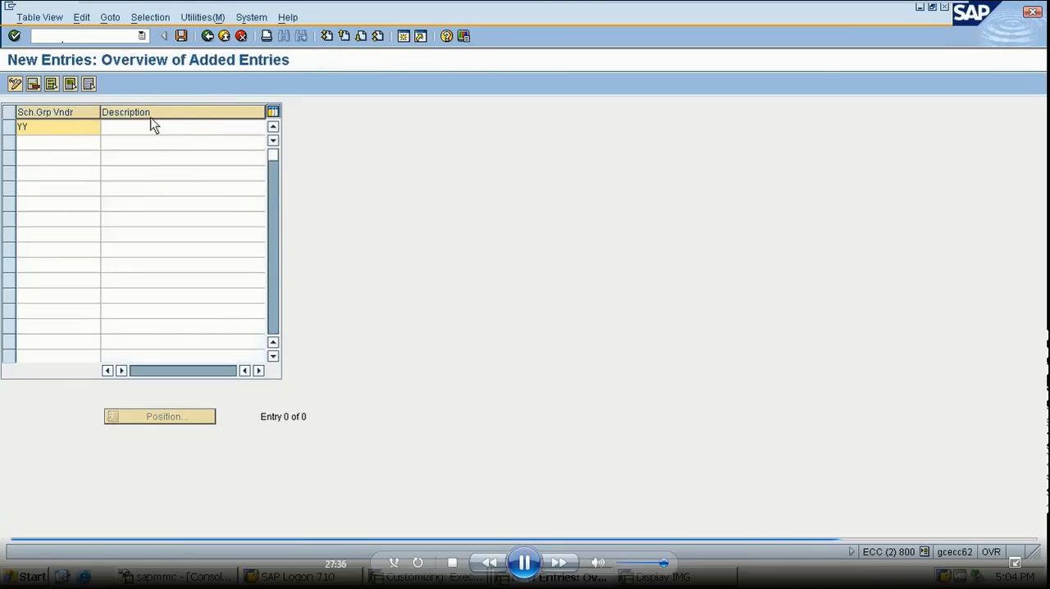
click(151, 131)
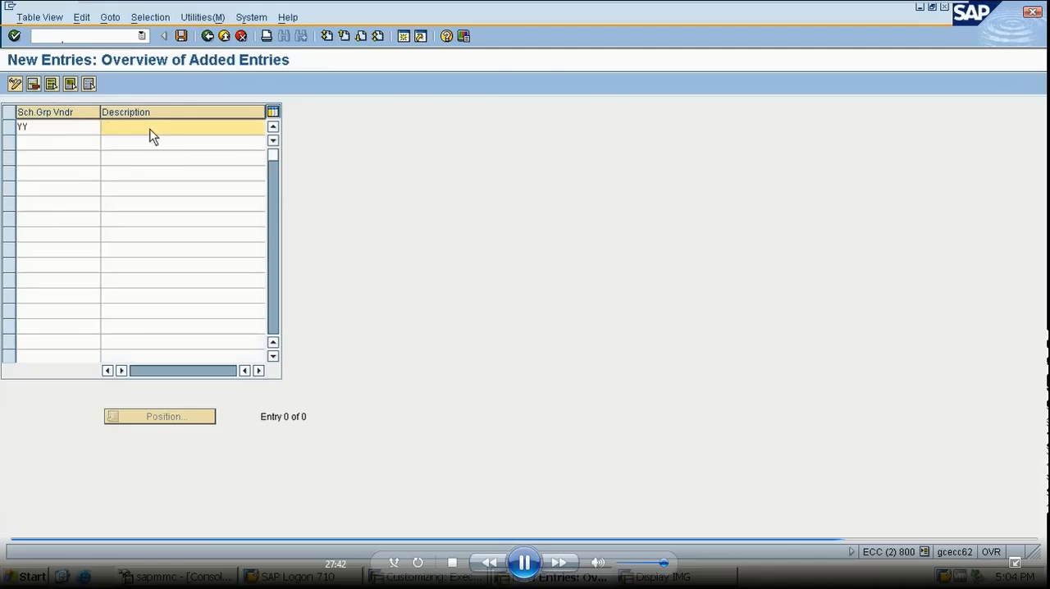
text(VENDOR SCH GP B001)
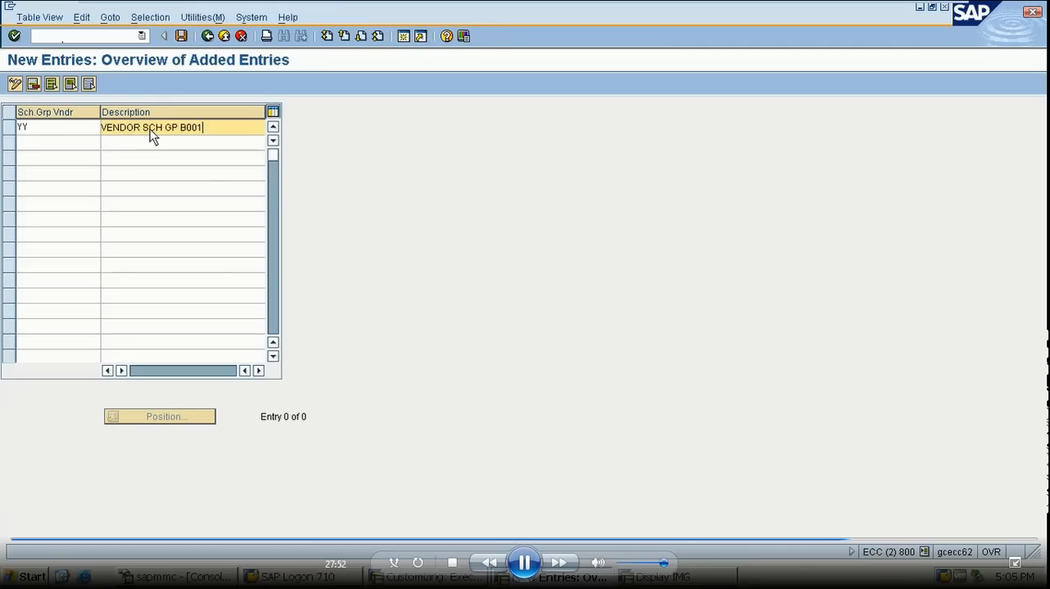
- Save vendor schema group YY, described as VENDOR SCH GP B001, to request ECCK900101 and return to the schema group activities
click(182, 37)
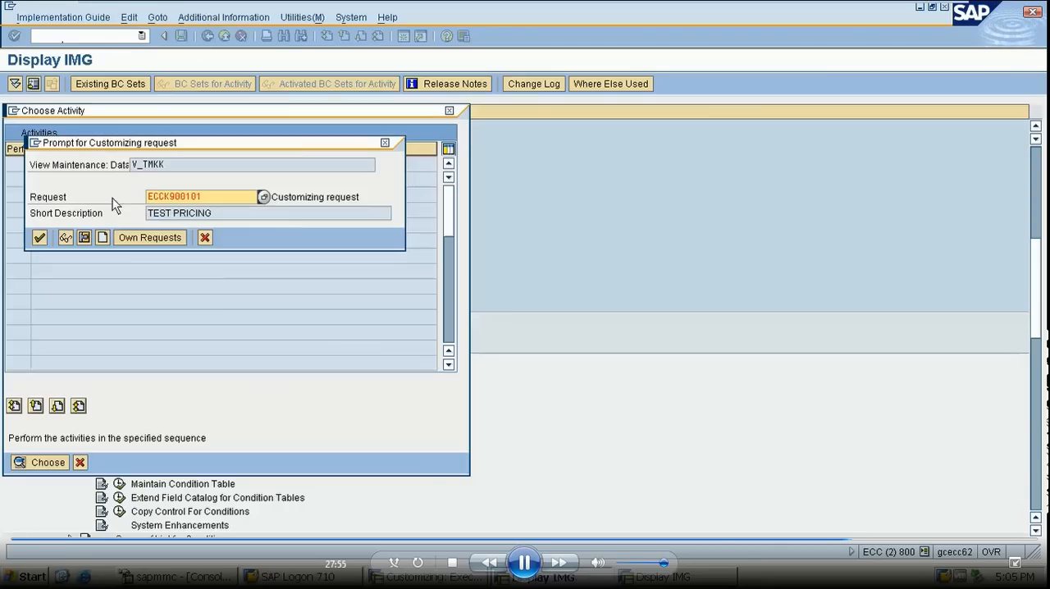
click(39, 238)
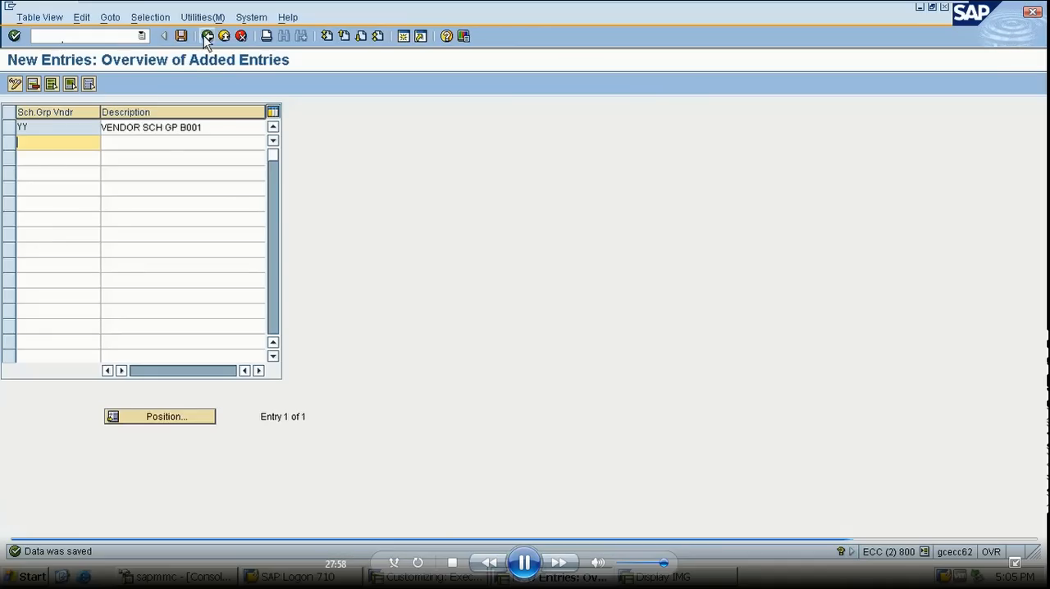
click(207, 36)
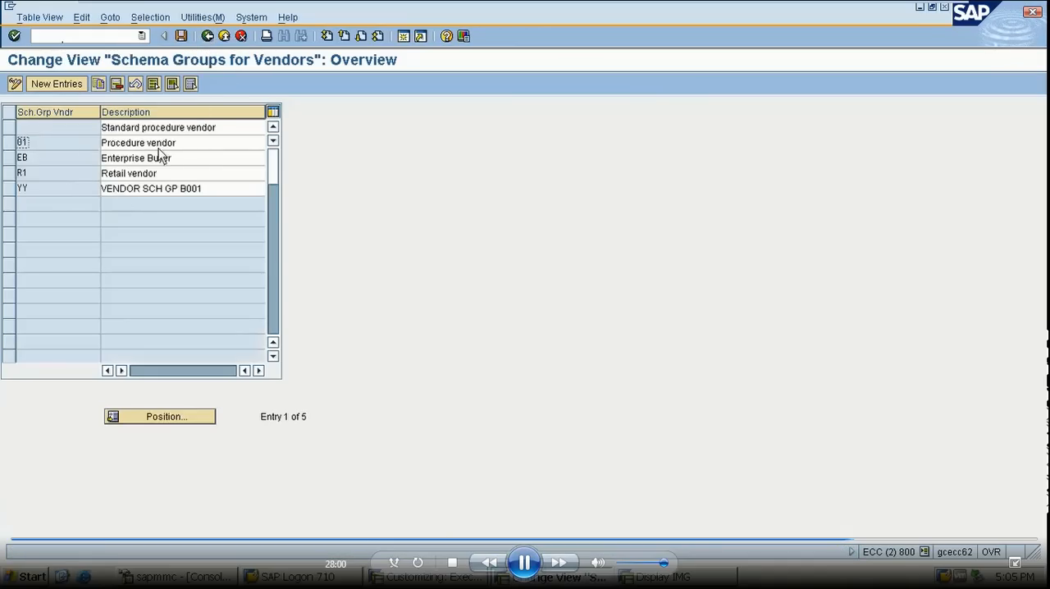
click(207, 37)
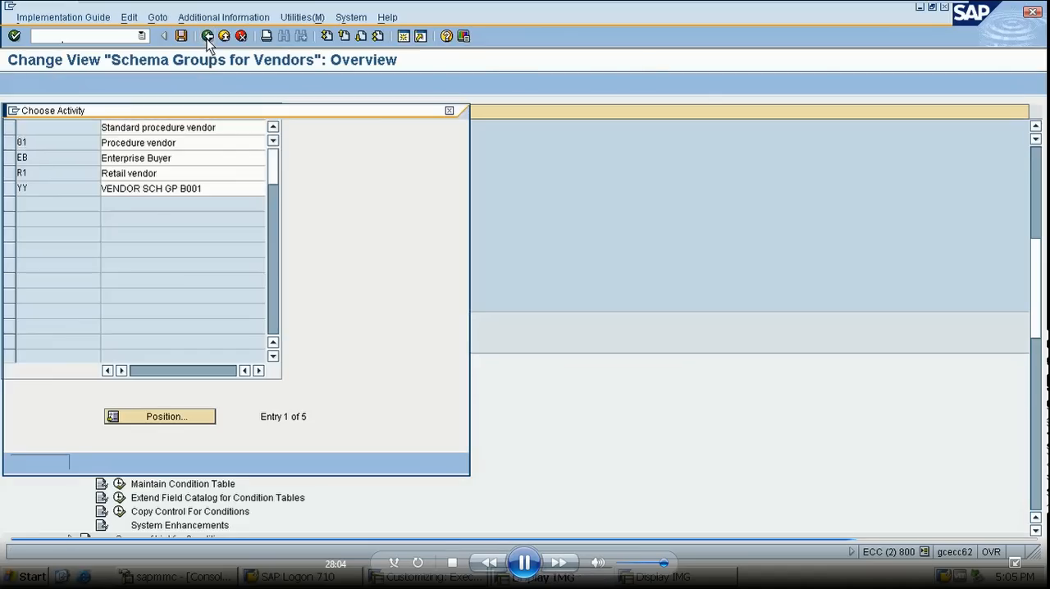
- Open the schema groups for purchasing organizations and delete schema group Z001
double_click(99, 179)
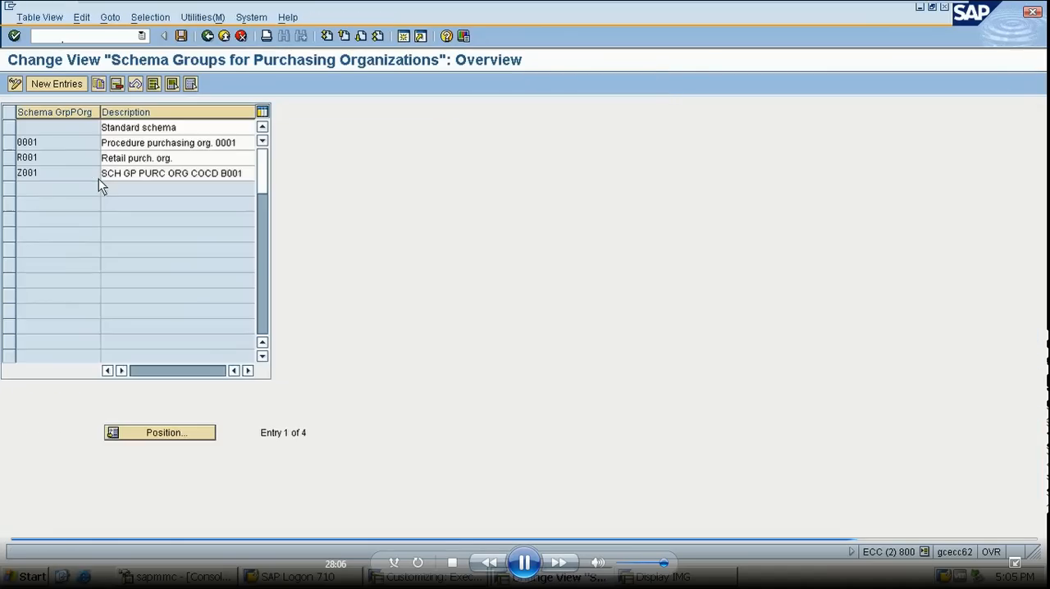
click(9, 173)
click(117, 84)
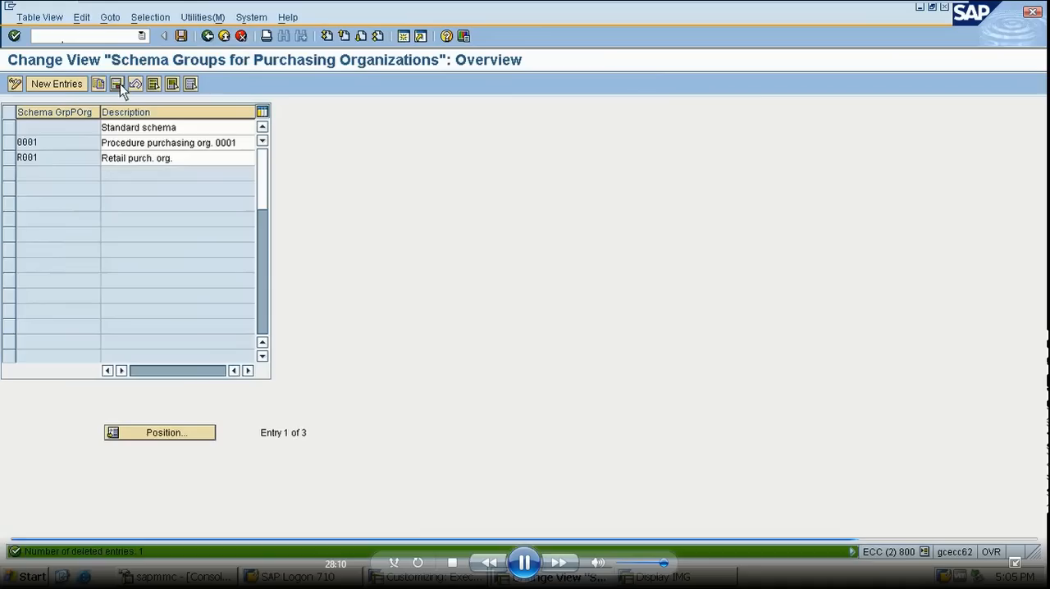
- Add purchasing organization schema group Y001 with description SCH P FOR PURCH ORG, save it to the customizing request and return to the activities
click(60, 83)
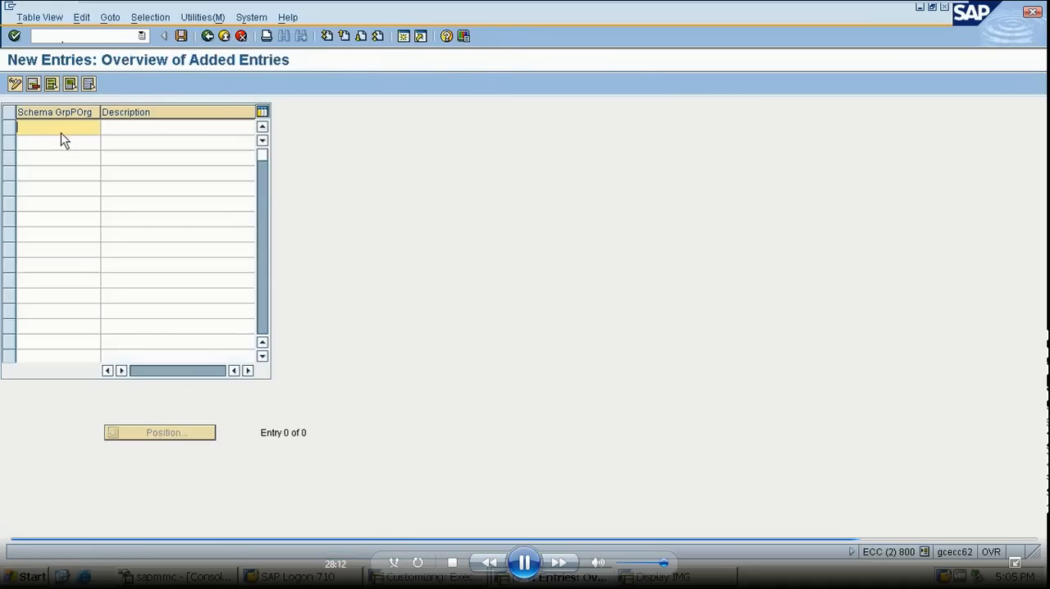
text(Y001)
click(64, 141)
key(Tab)
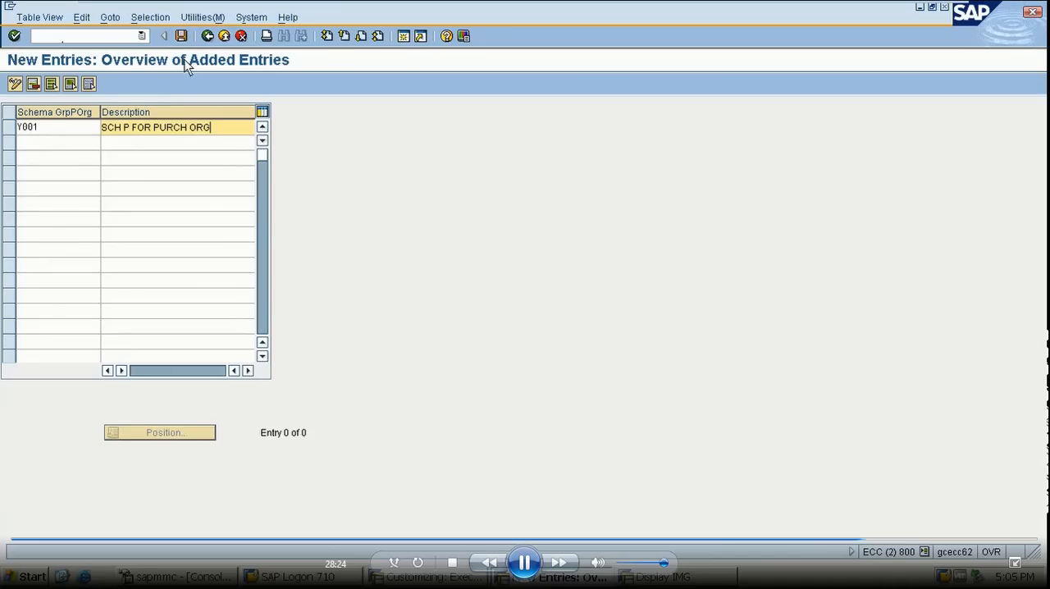
click(182, 35)
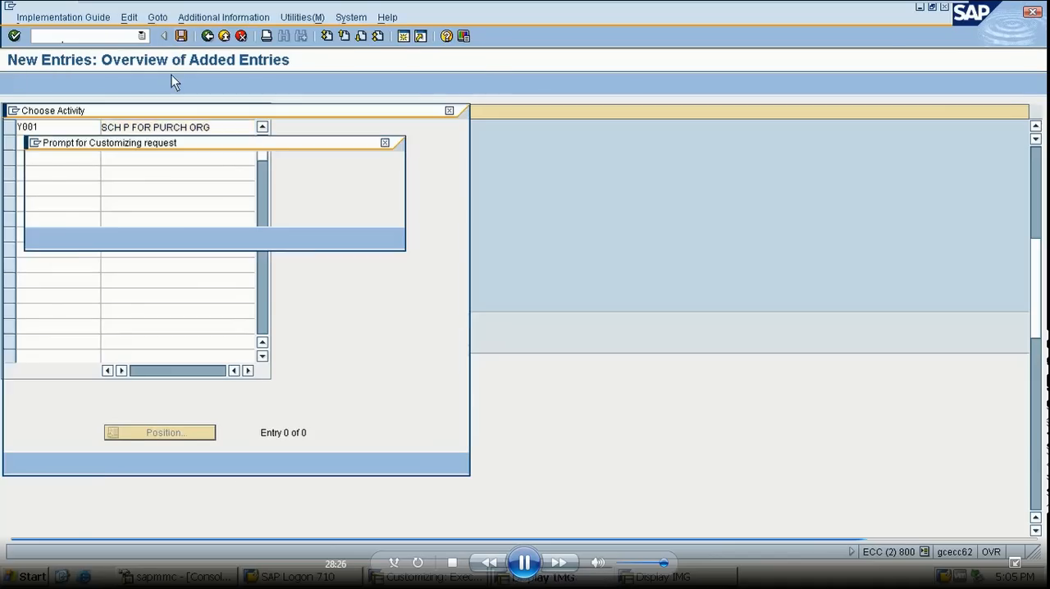
click(37, 237)
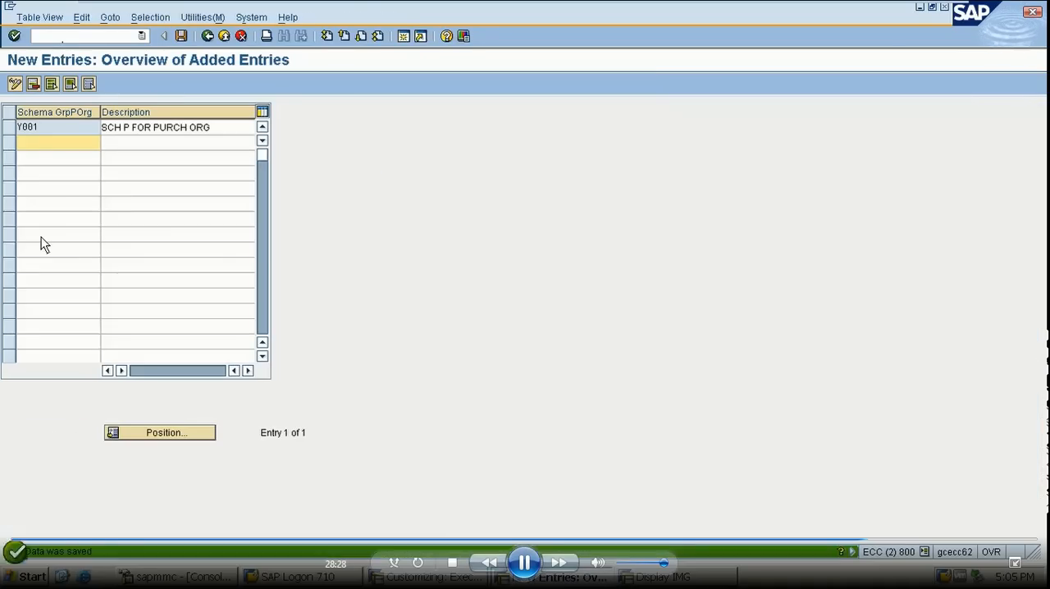
click(208, 36)
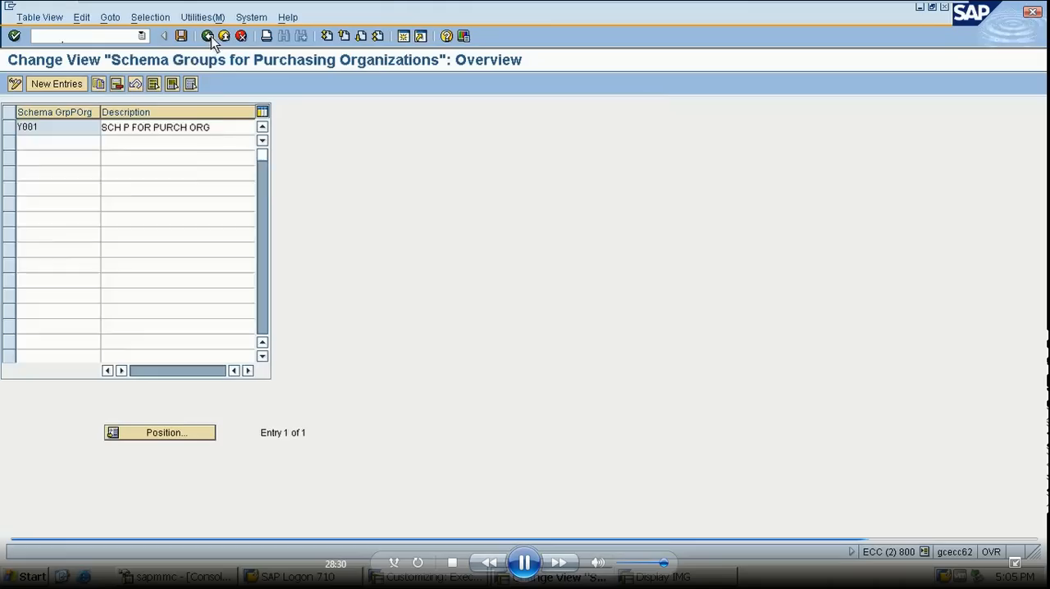
click(207, 36)
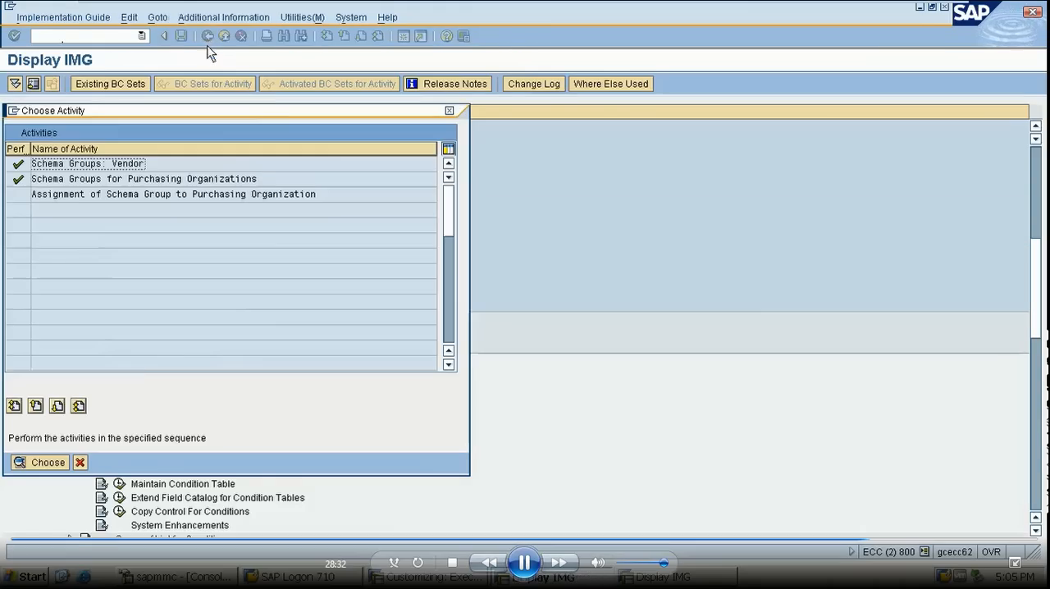
- In the assignment of schema groups to purchasing organizations, find purchasing organization BP1 and set its schema group to Y001
double_click(128, 196)
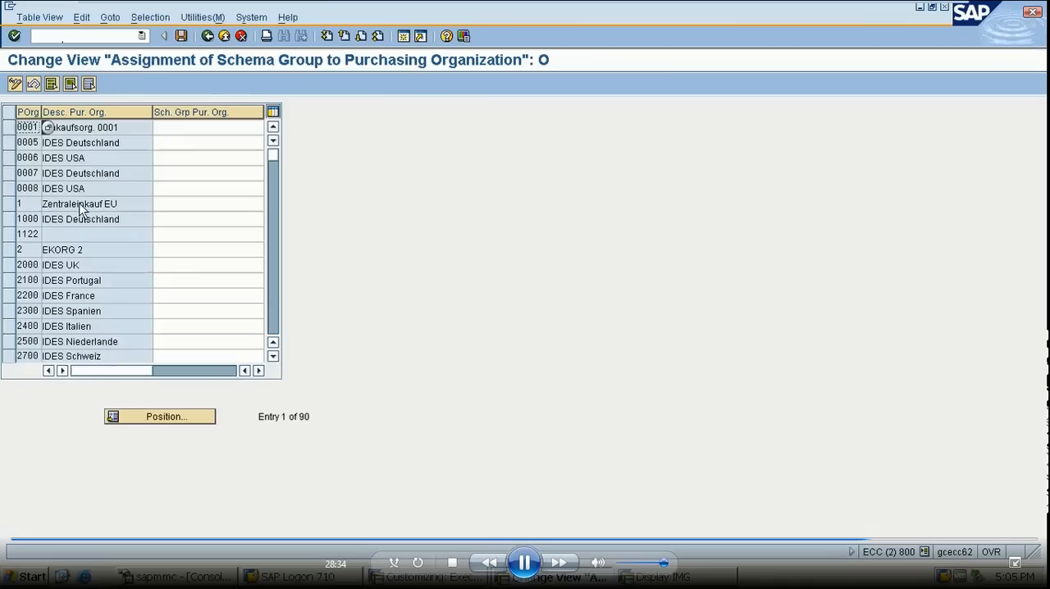
click(156, 417)
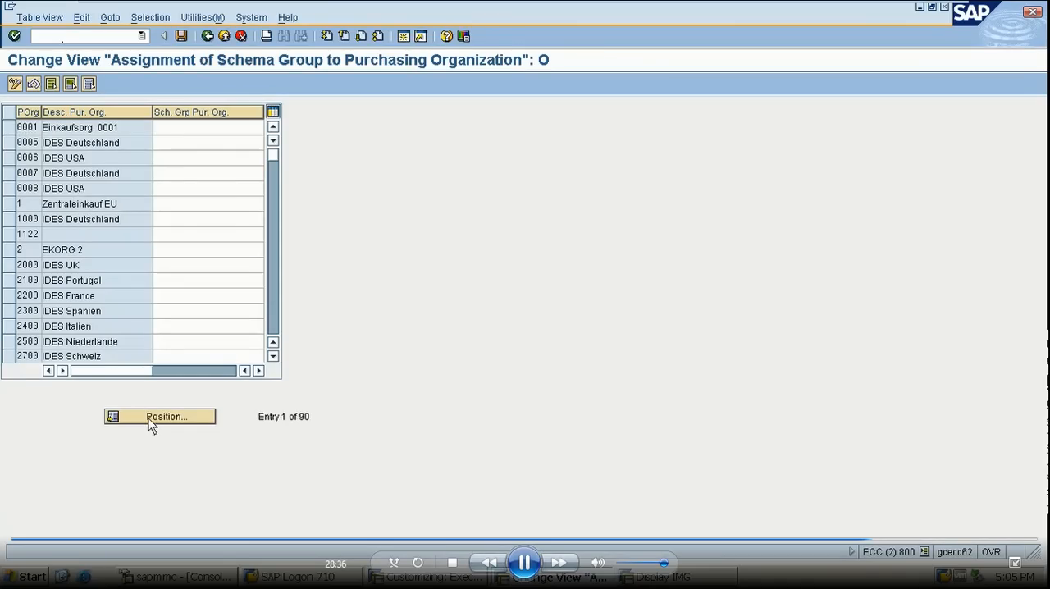
text(BP1)
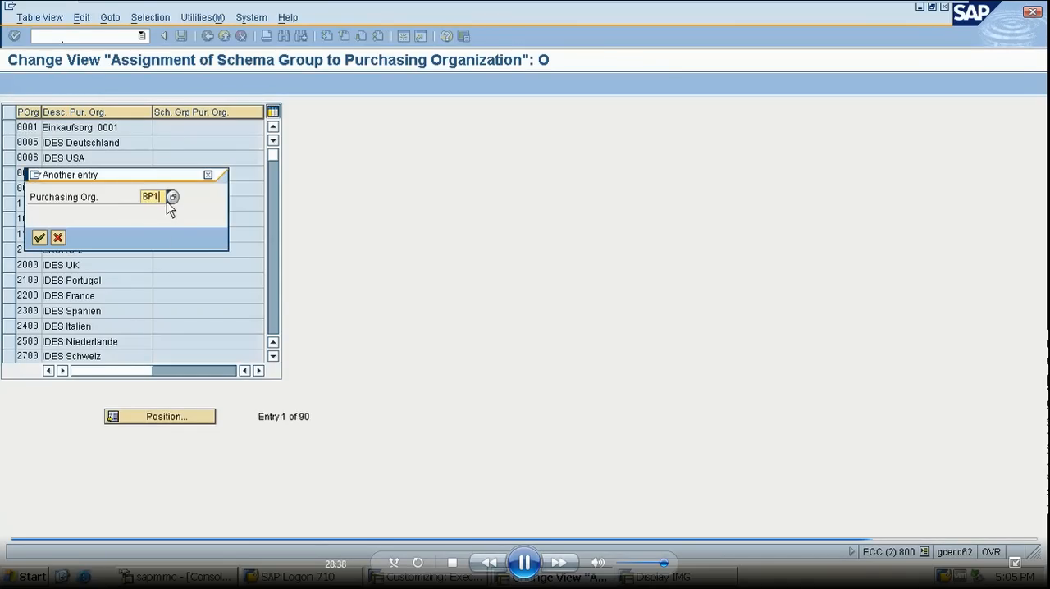
key(Return)
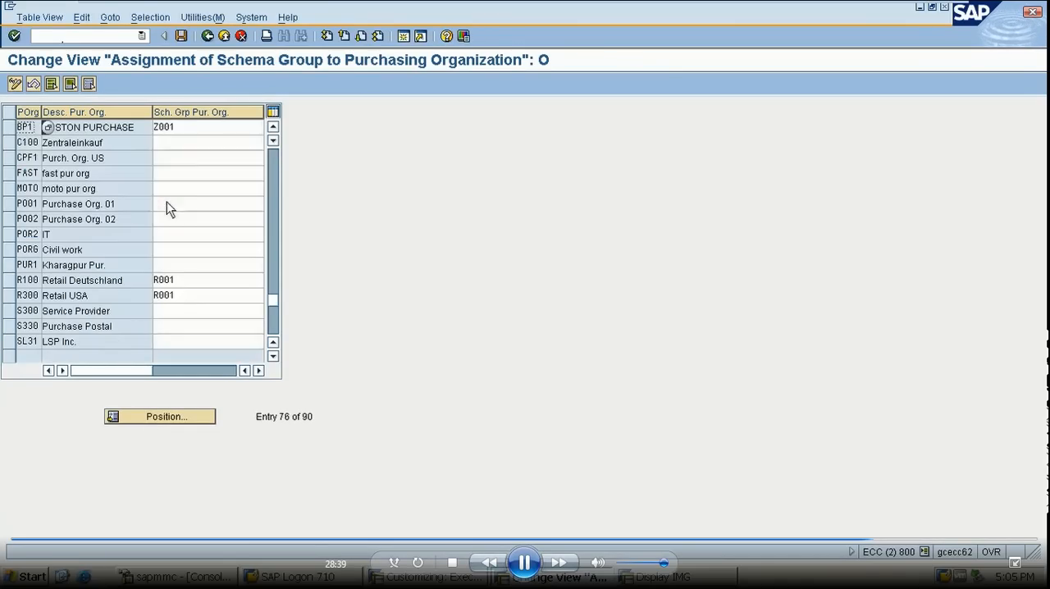
click(194, 128)
key(BackSpace)
key(BackSpace)
key(BackSpace)
key(BackSpace)
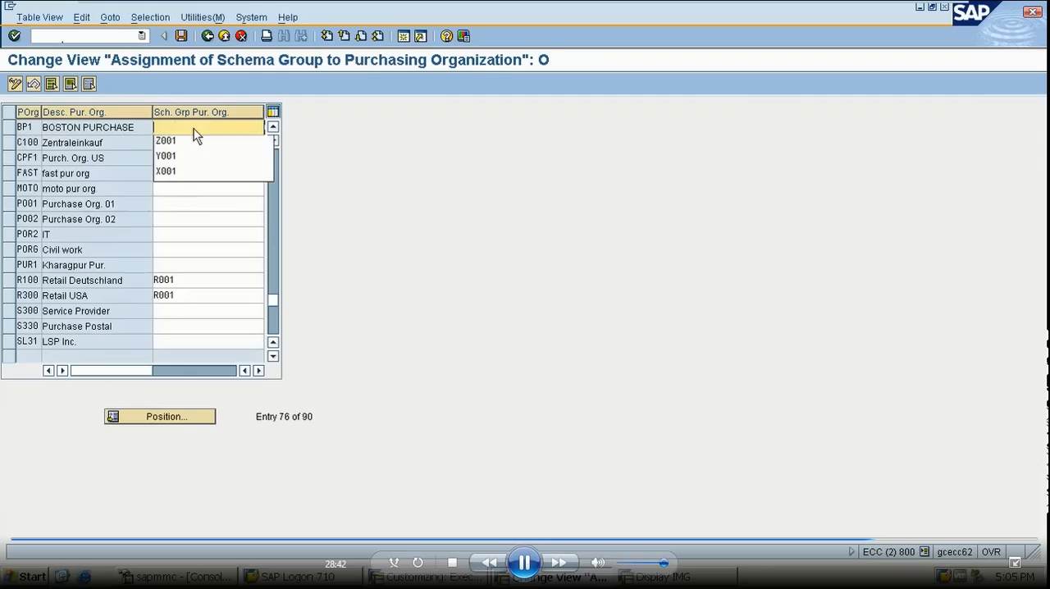
text(Y001)
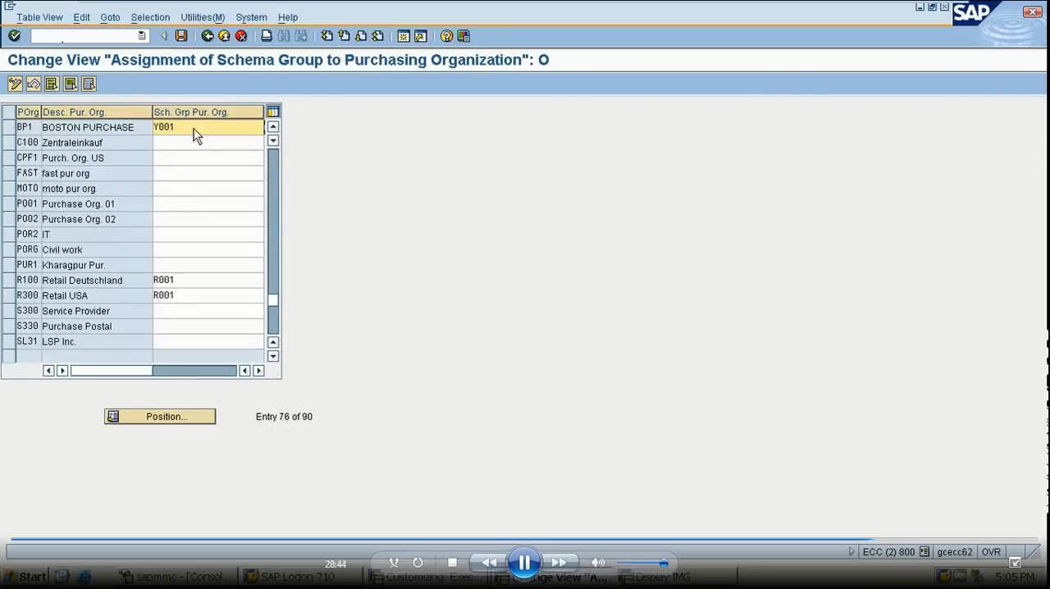
key(Return)
- Save the schema group assignment to customizing request ECCK900101 and return to the implementation guide
click(184, 38)
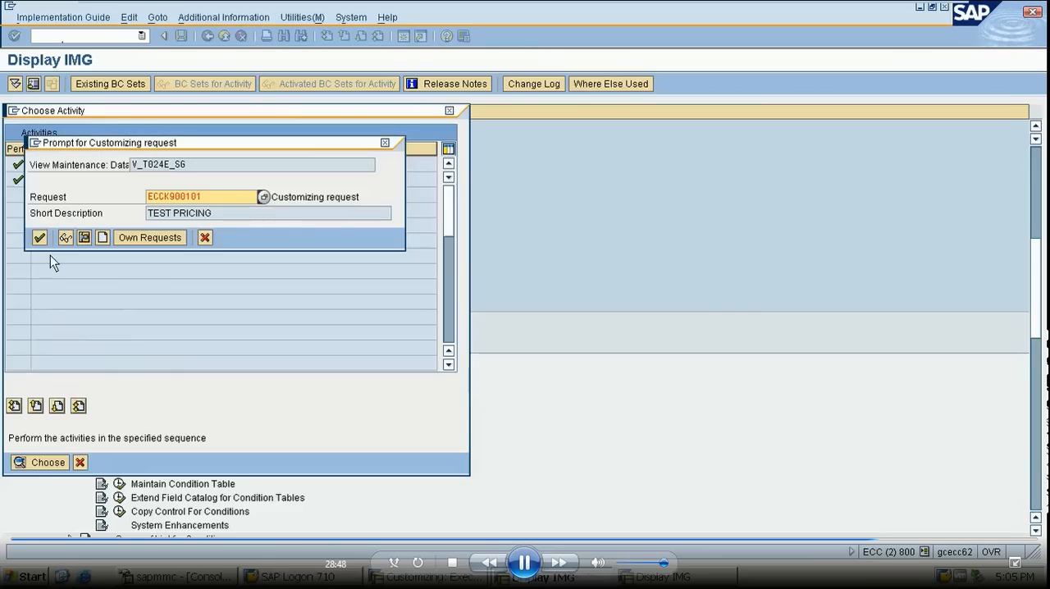
click(39, 238)
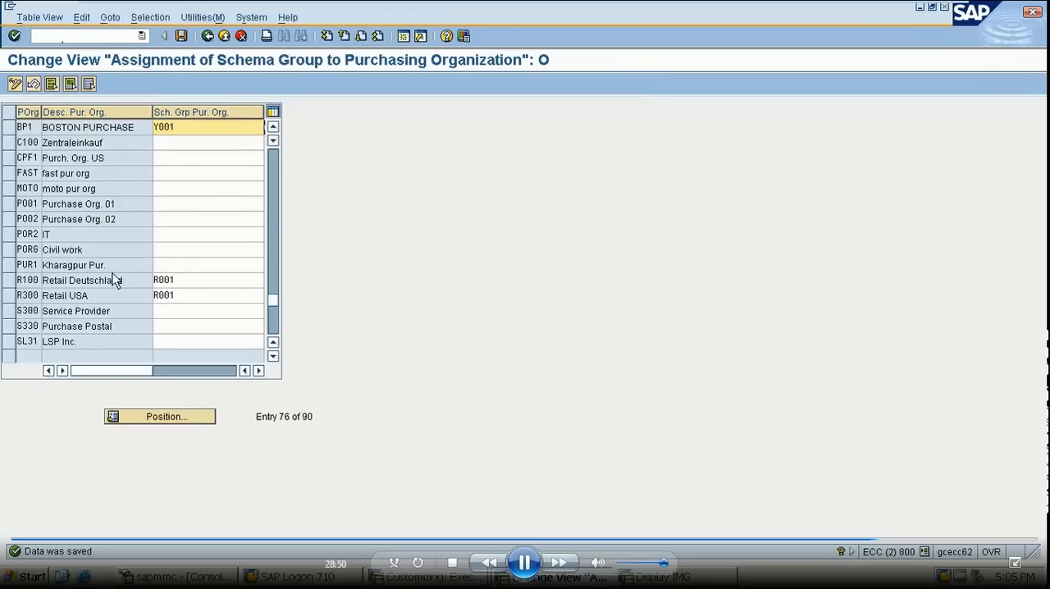
click(209, 37)
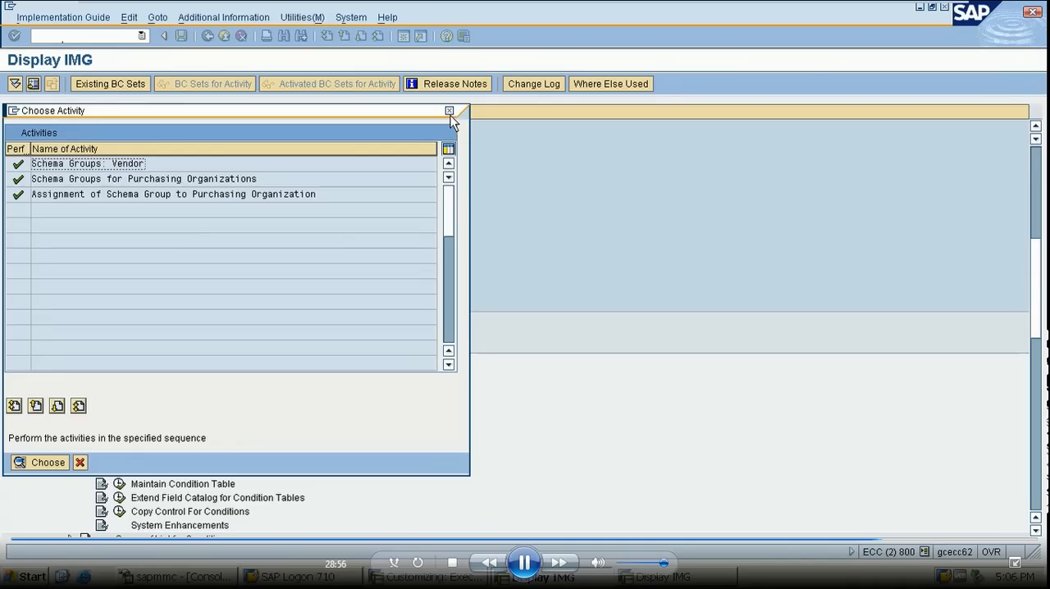
click(450, 111)
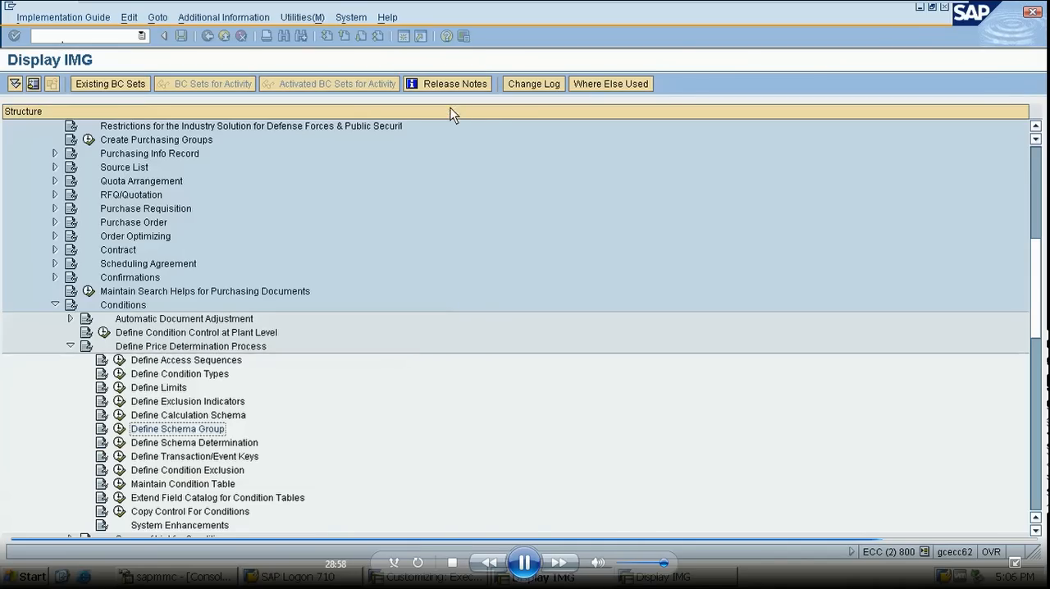
- In the schema determination for standard purchase orders, add an entry with purchasing schema group Y001, vendor schema group YY and procedure PB000
click(119, 443)
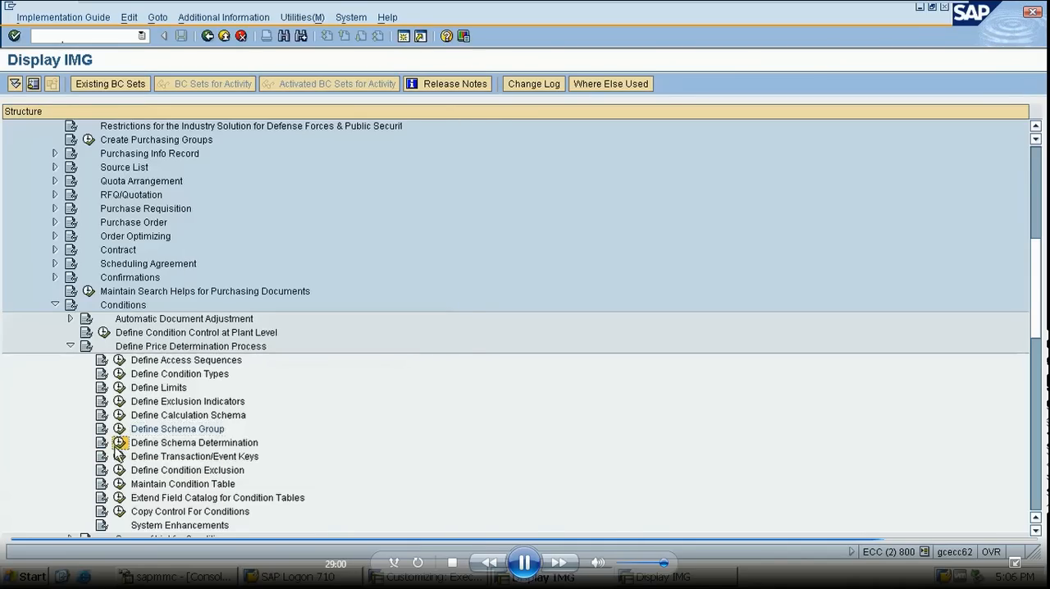
double_click(157, 167)
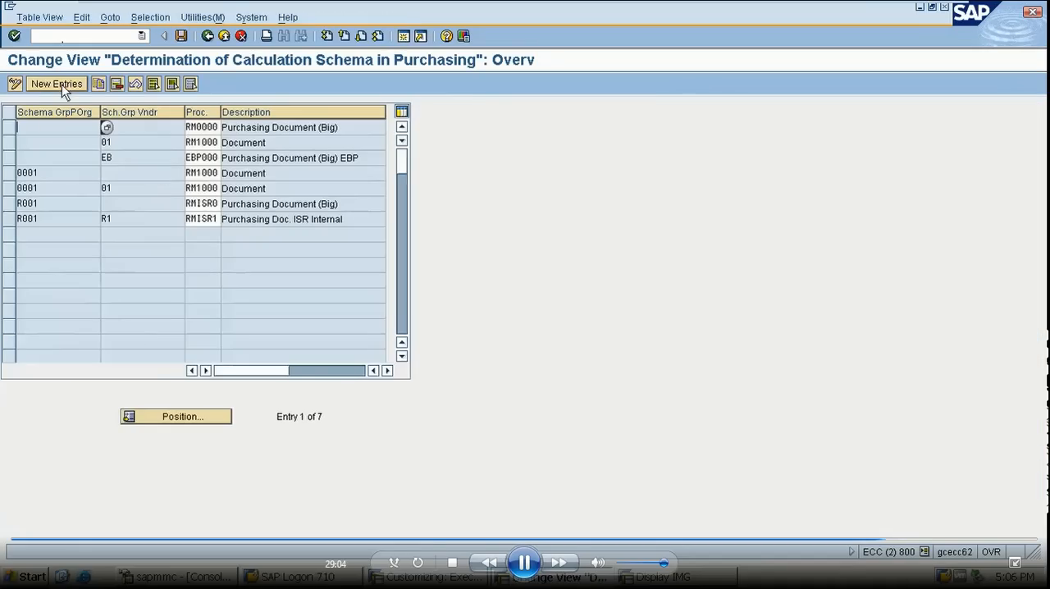
click(56, 84)
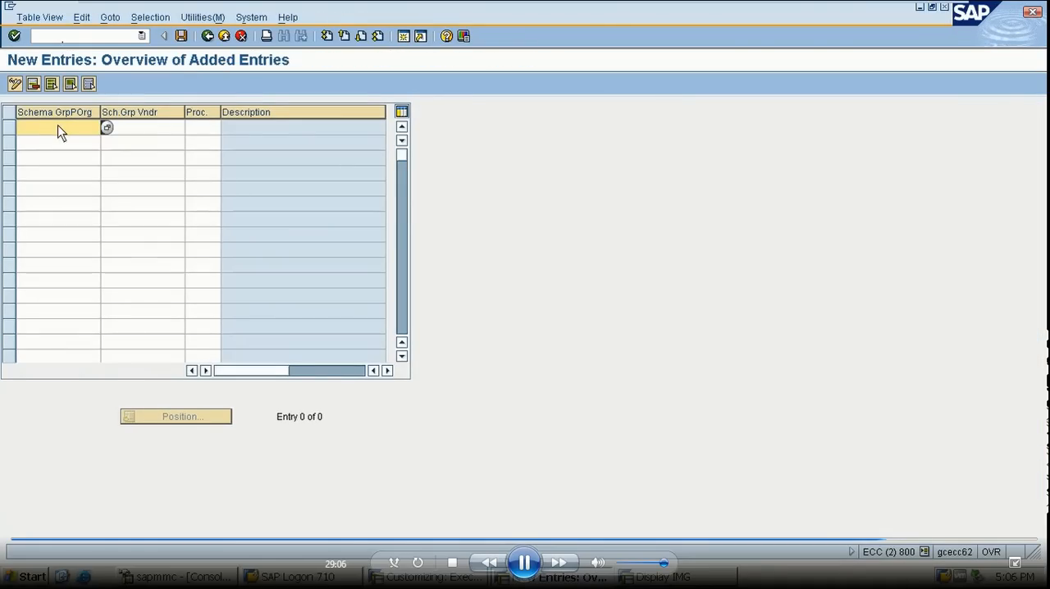
text(Y001)
click(164, 128)
text(YY)
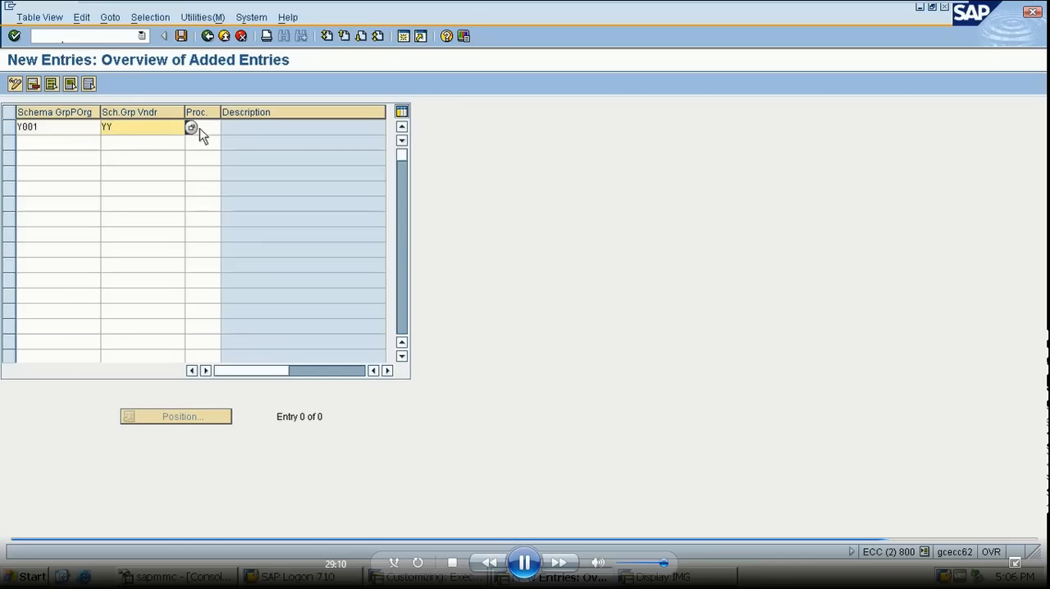
click(211, 127)
text(PB)
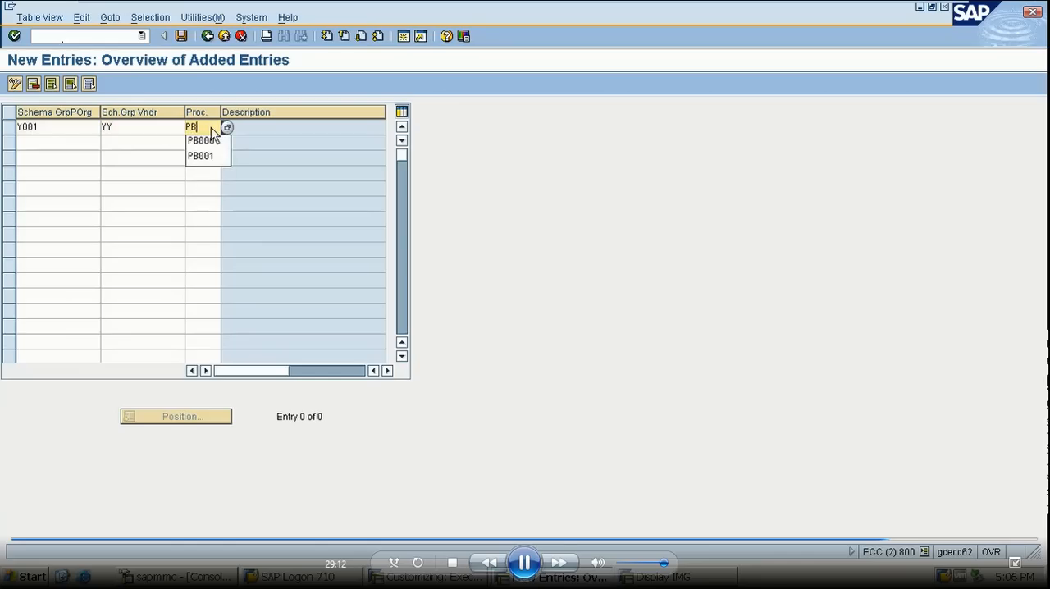
text(000)
key(Return)
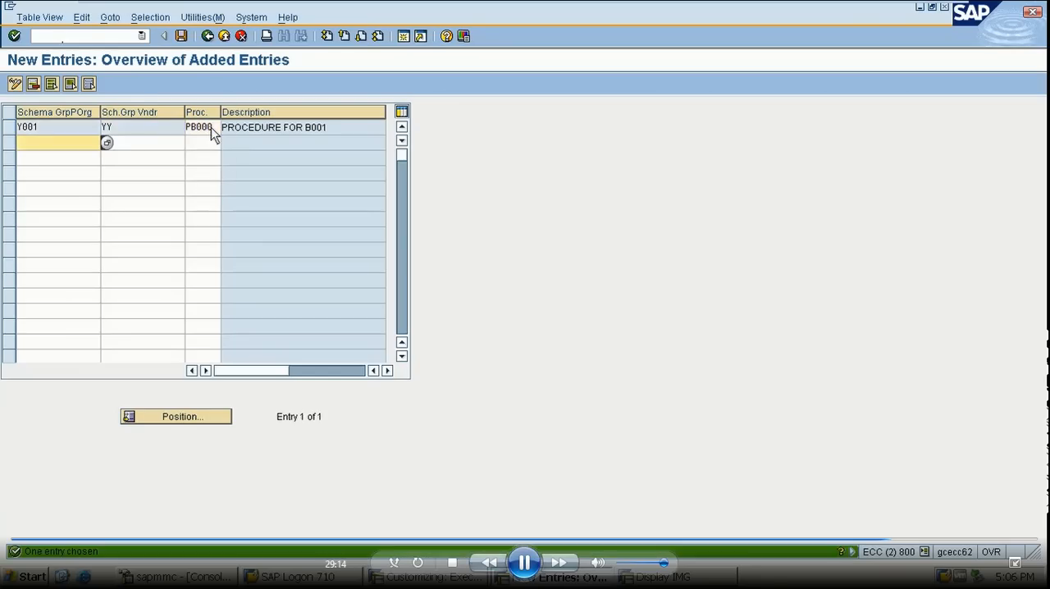
- Save the new calculation schema determination entry and return to the implementation guide
click(181, 36)
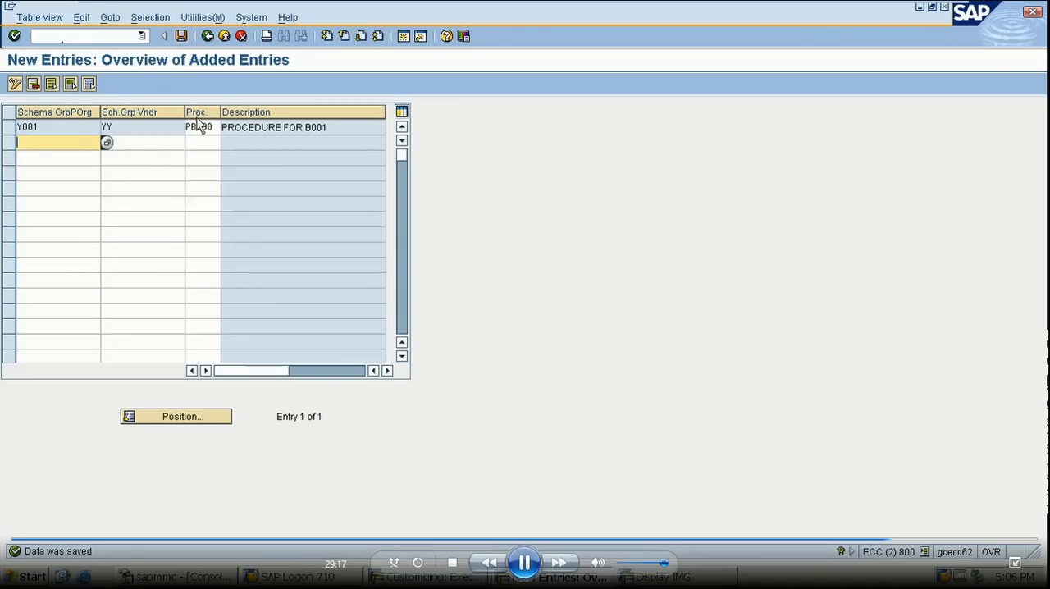
click(208, 36)
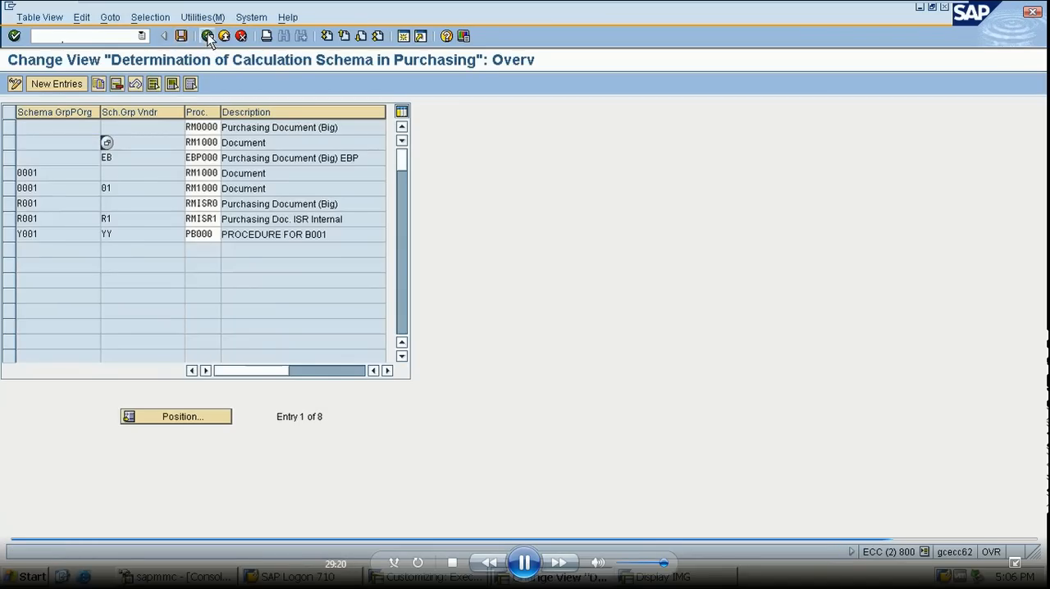
click(208, 36)
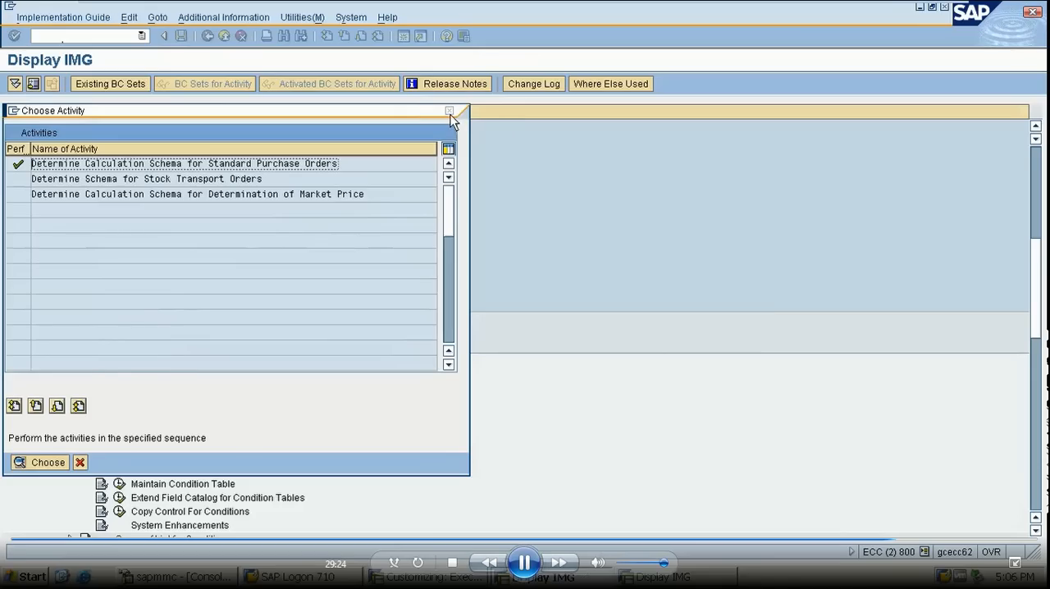
click(449, 111)
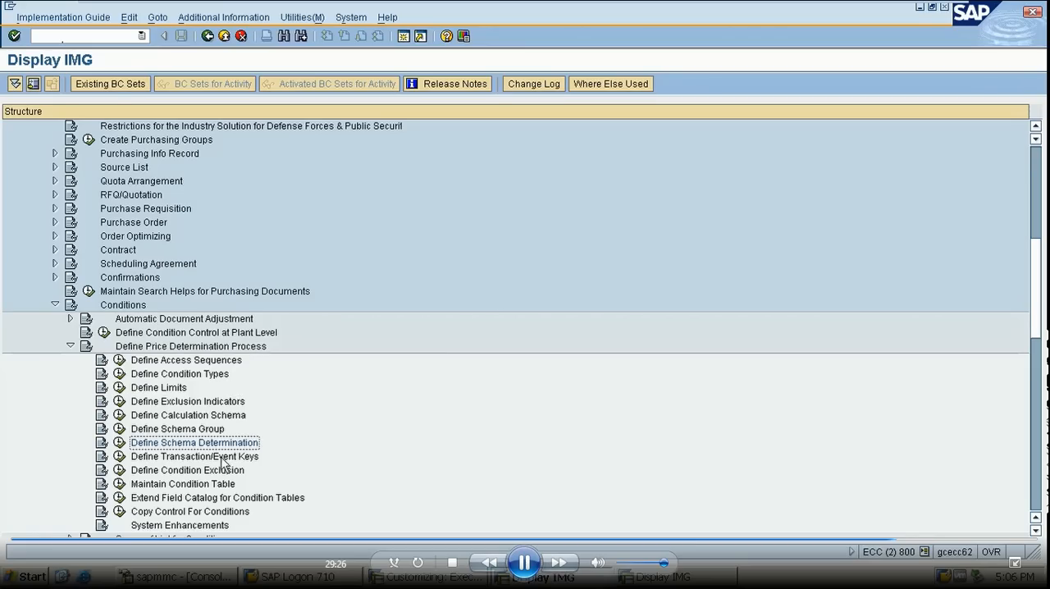
- Leave the implementation guide and open the vendor change transaction XK02
click(112, 36)
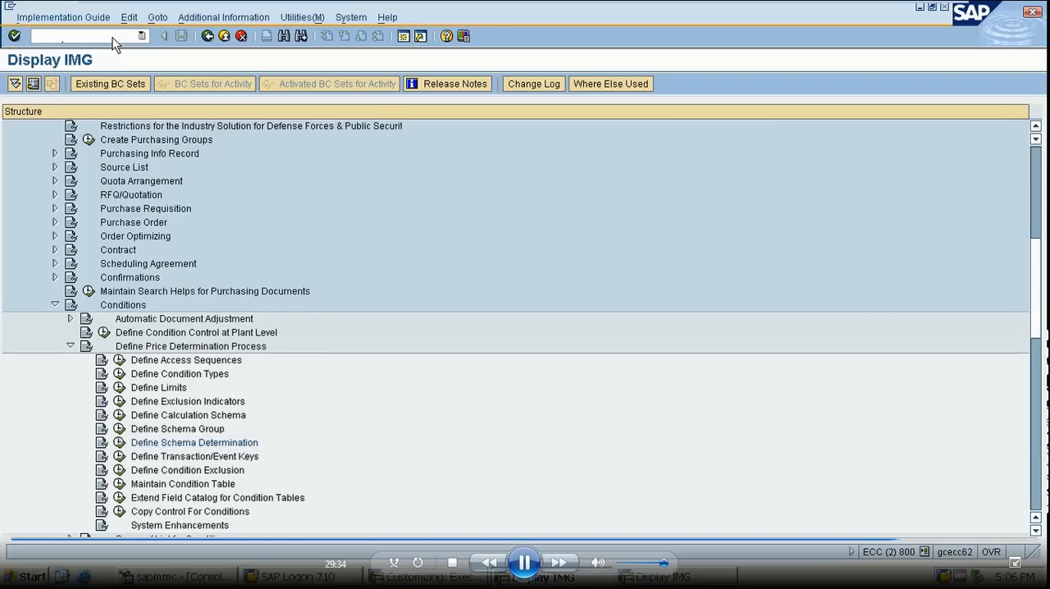
text(/NK)
key(BackSpace)
text(XK02)
key(Return)
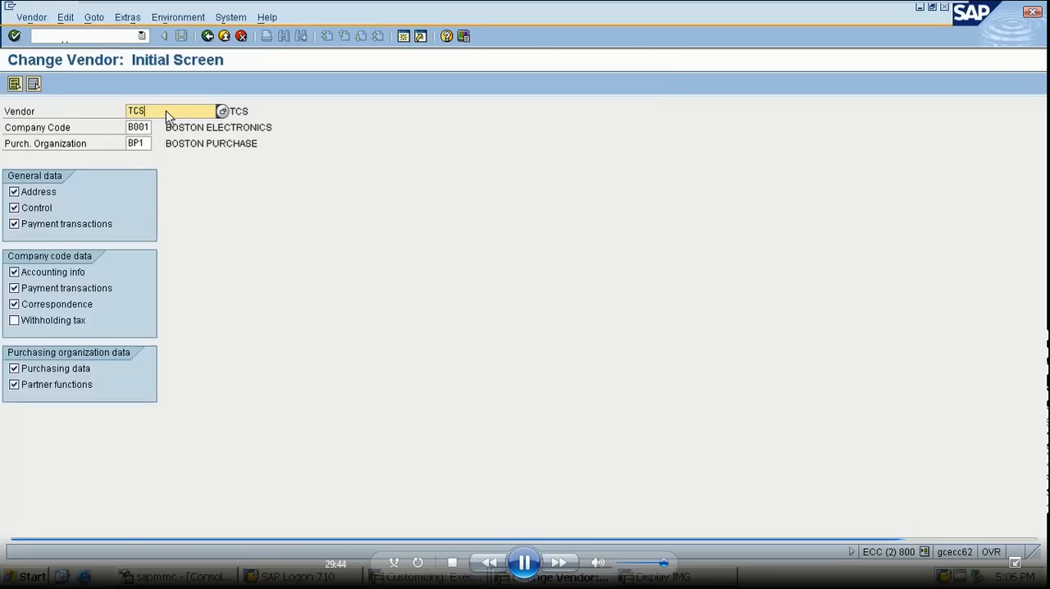
- Set the vendor to change to TATA, keeping company code B001 and purchasing organization BP1
key(BackSpace)
key(BackSpace)
key(BackSpace)
text(TA)
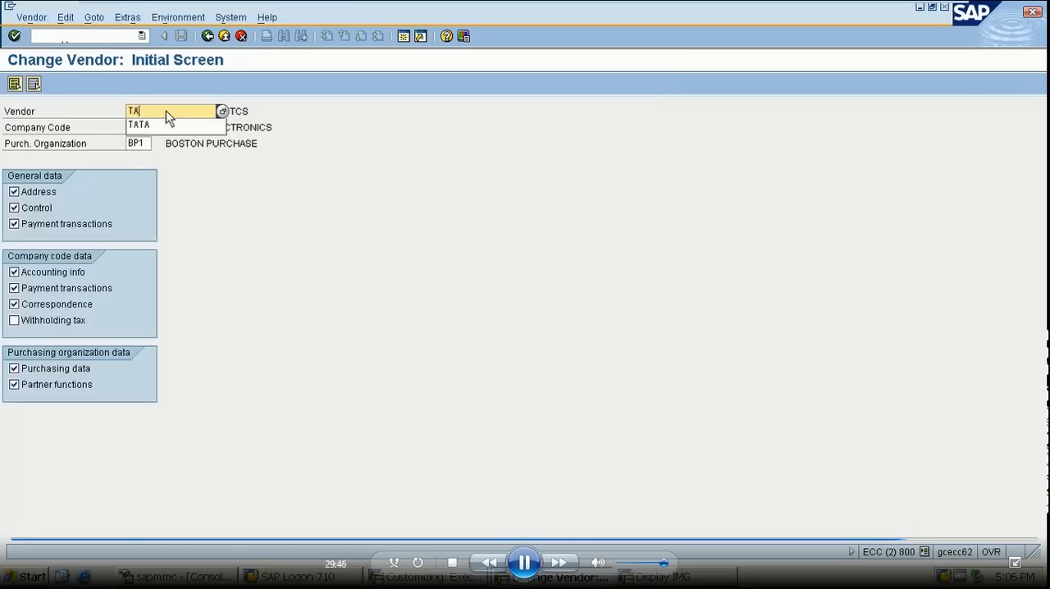
text(TA)
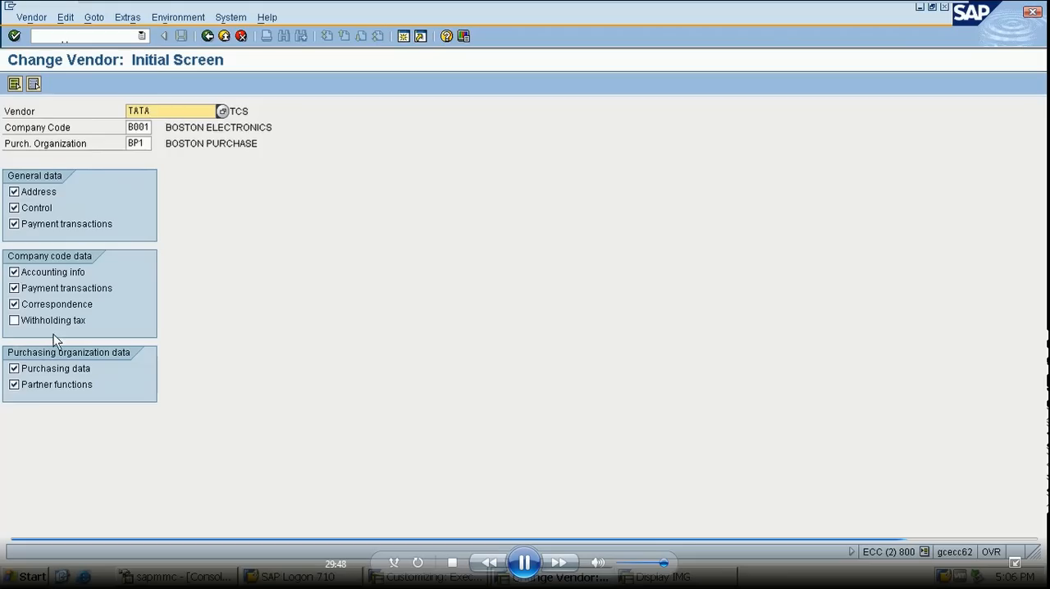
- Deselect every general, company code and partner function view so only Purchasing data is selected, and open the vendor's purchasing data
click(14, 192)
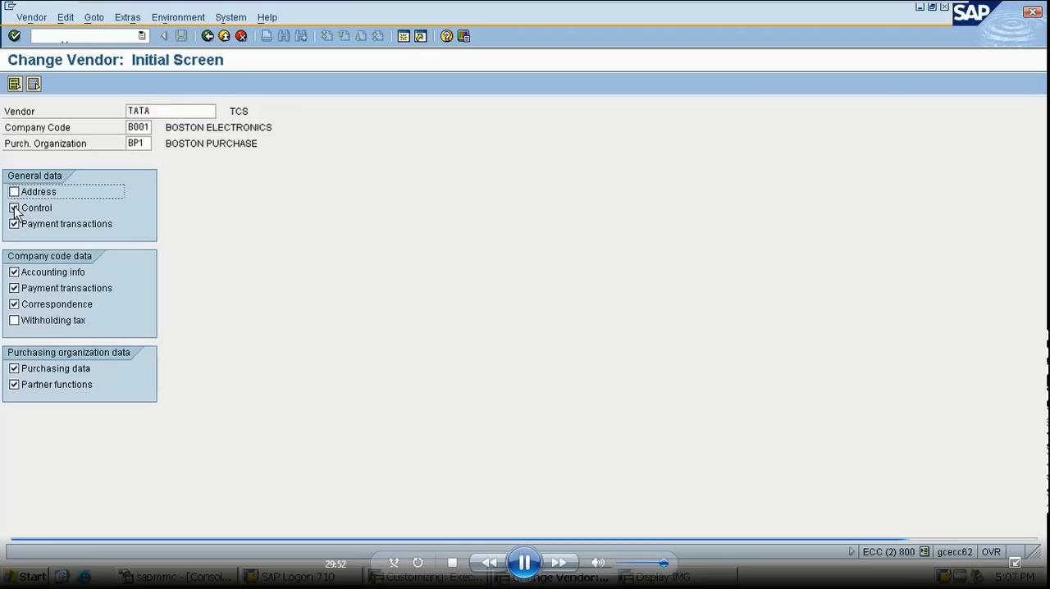
click(14, 208)
click(14, 224)
click(14, 271)
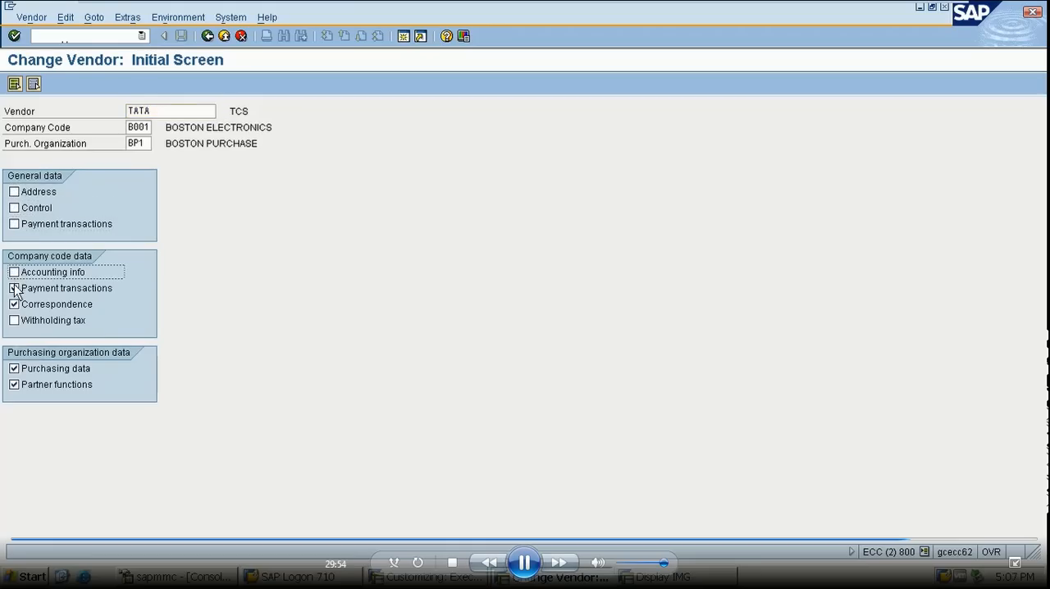
click(14, 288)
click(14, 304)
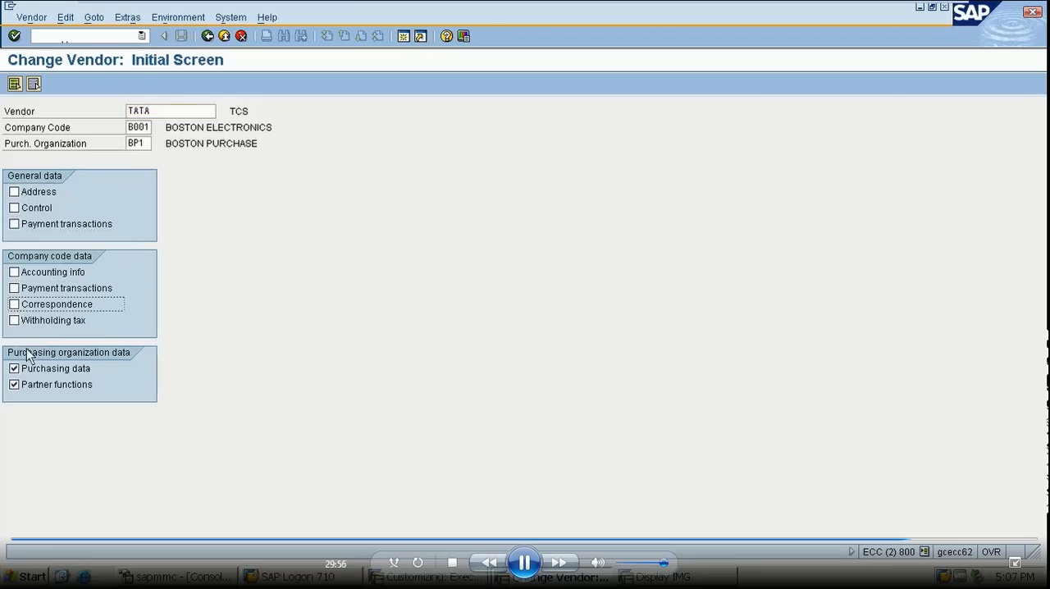
click(16, 386)
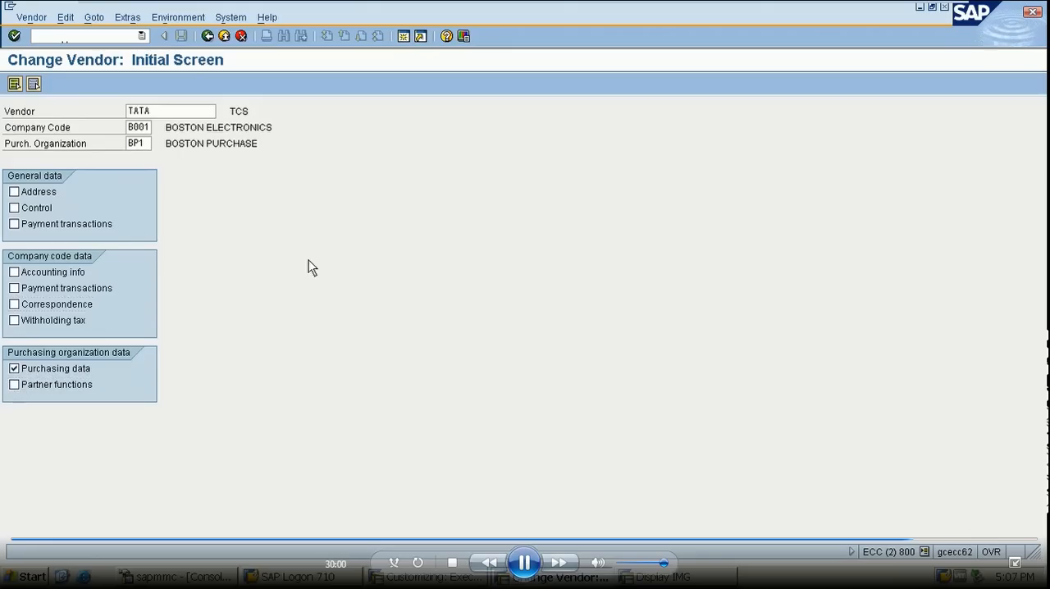
key(Return)
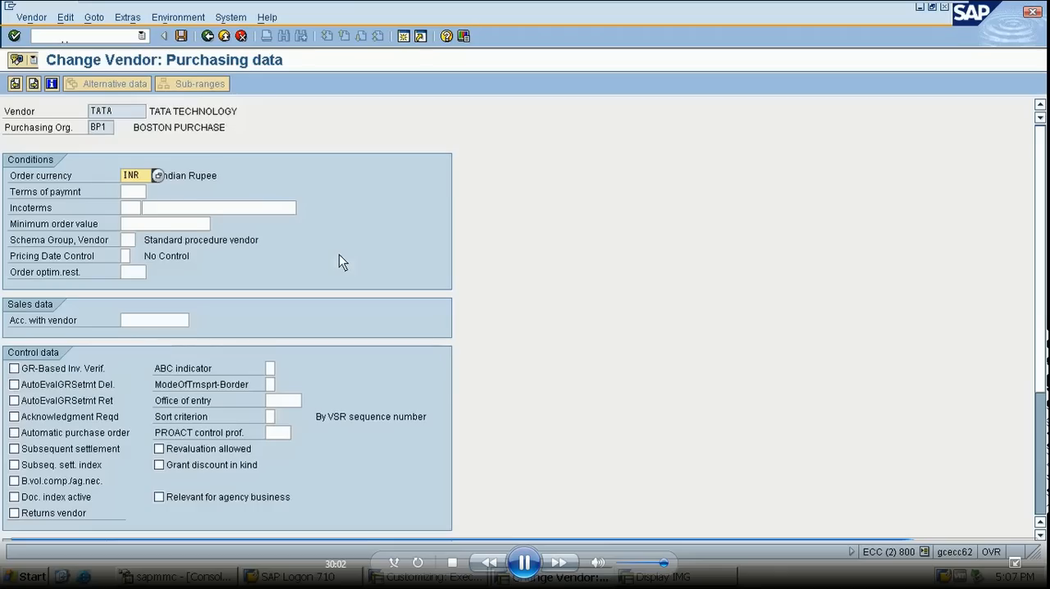
- Set the vendor's schema group to YY, save the vendor record and leave the vendor change transaction
click(132, 241)
text(YY)
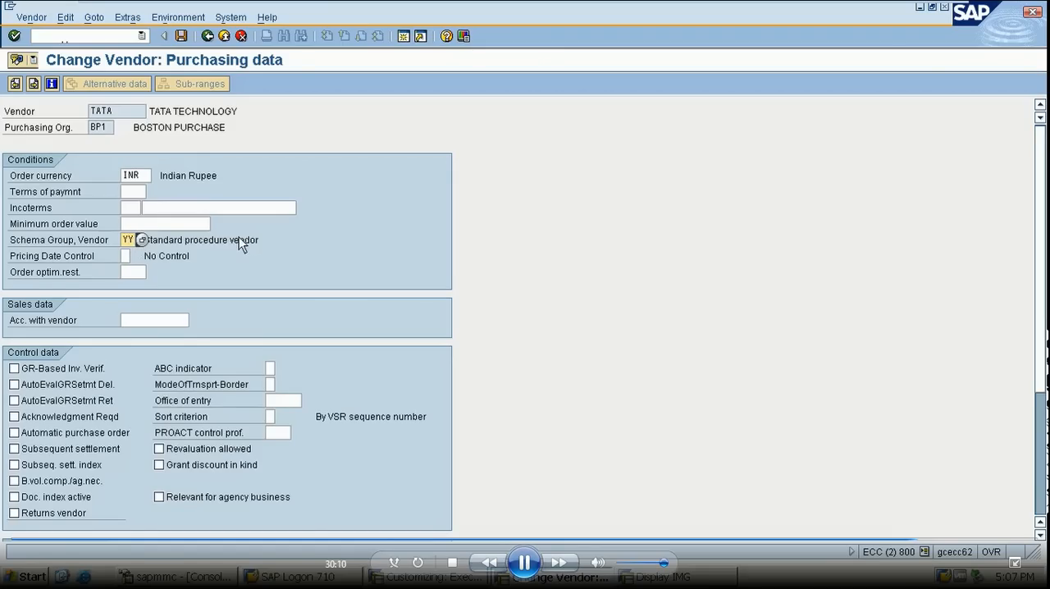
key(Return)
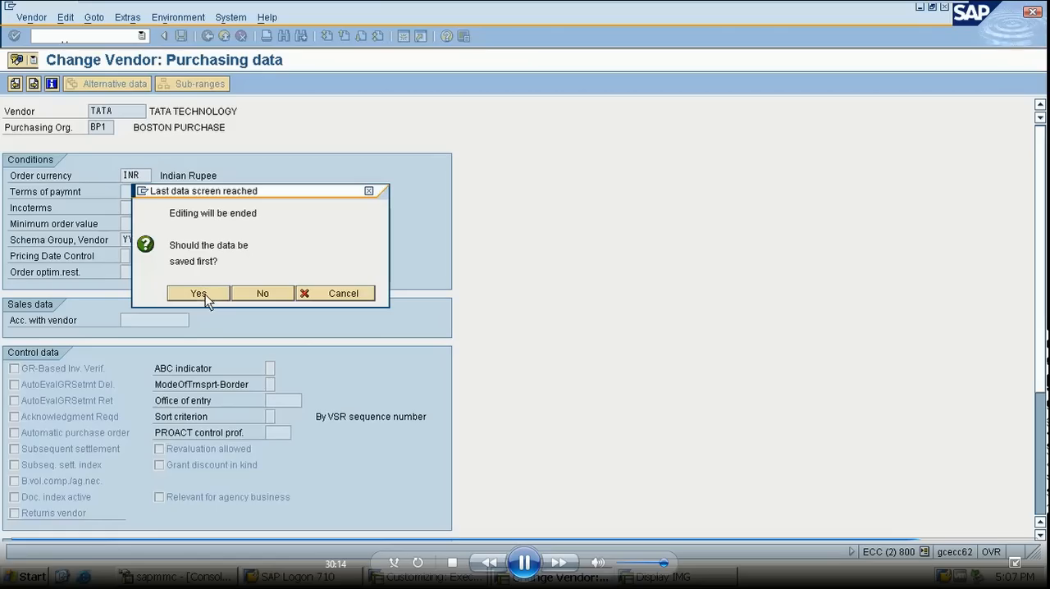
click(205, 293)
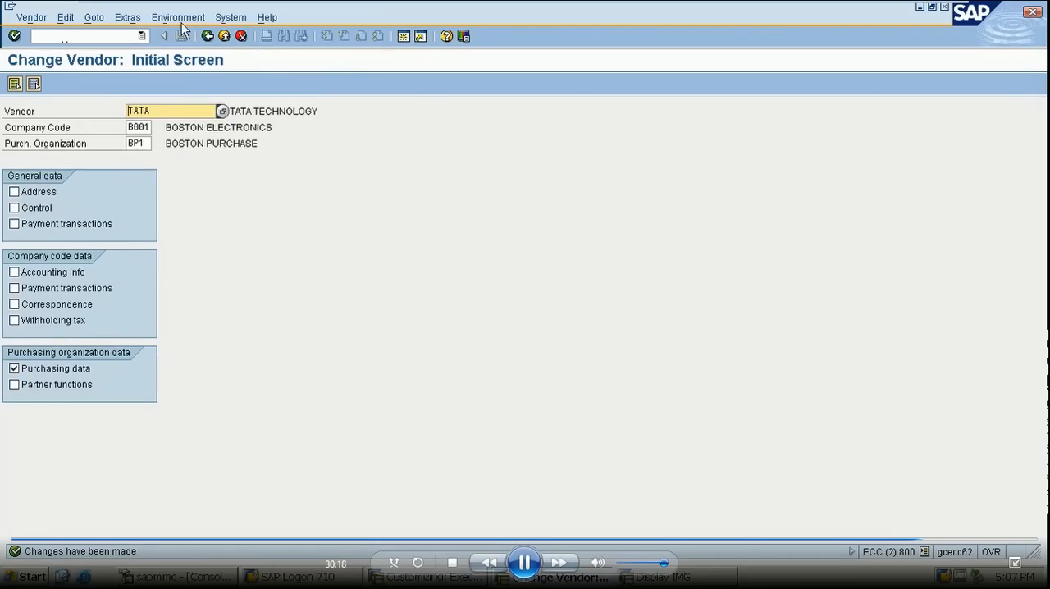
click(209, 36)
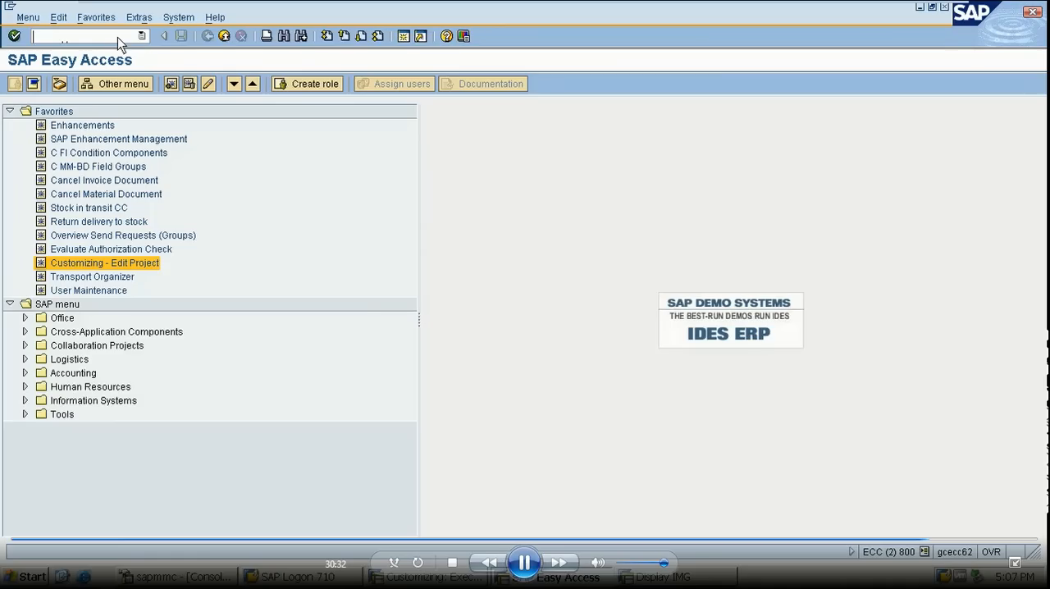
- Open transaction MEK1 and start creating a condition record for condition type 01RP
text(/NMEK1)
key(Return)
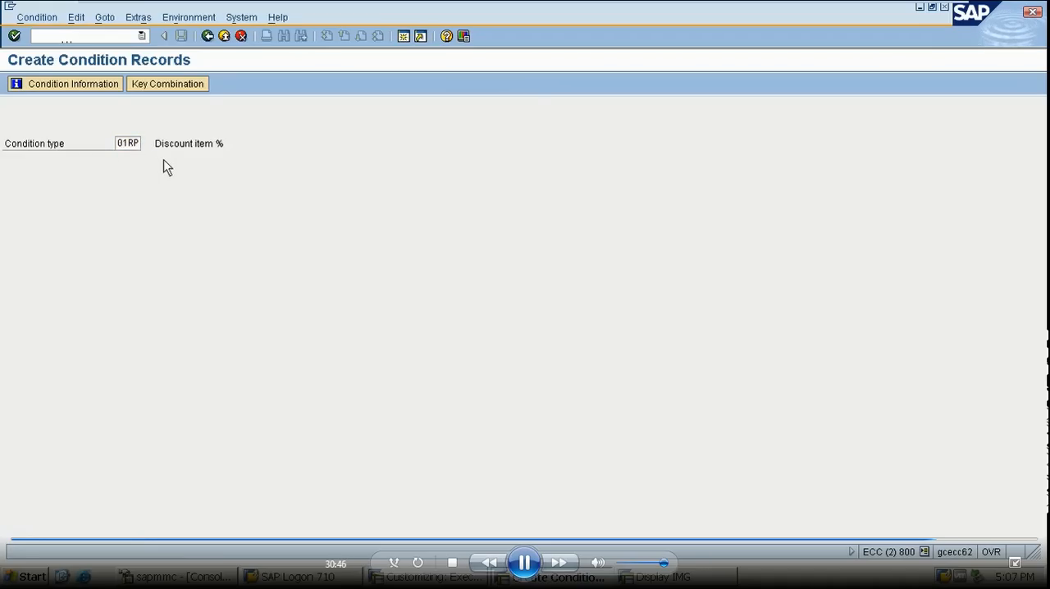
key(Return)
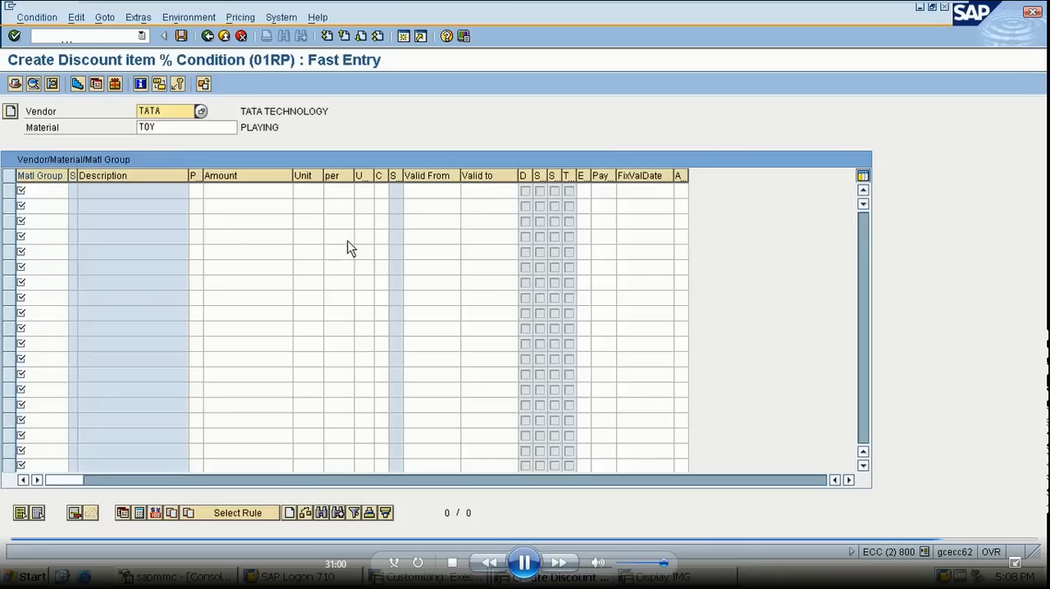
- Change the material of the discount condition for vendor TATA to CHIP
click(175, 127)
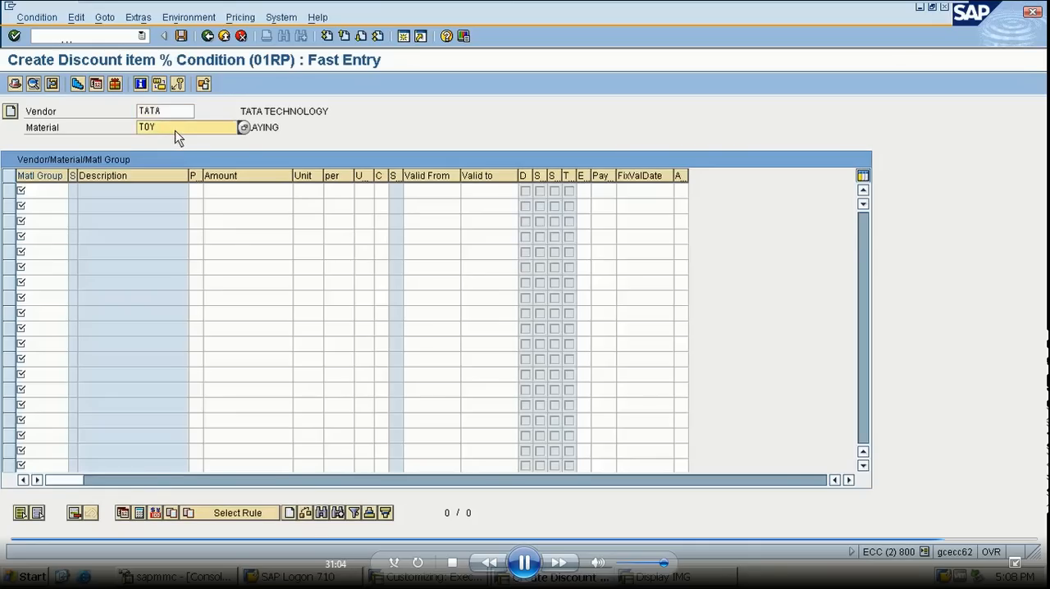
key(BackSpace)
key(BackSpace)
key(BackSpace)
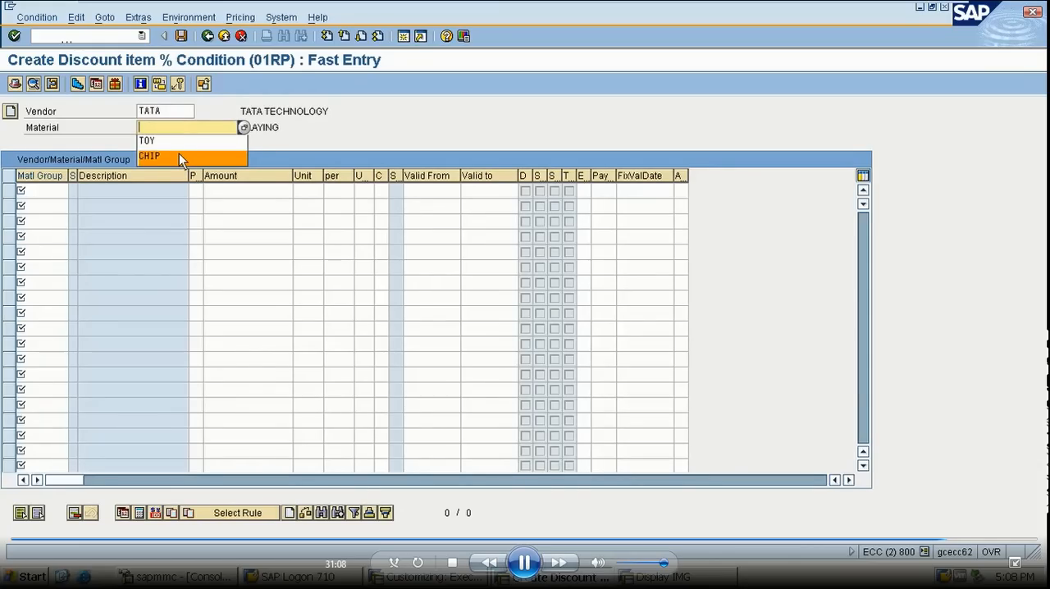
click(179, 154)
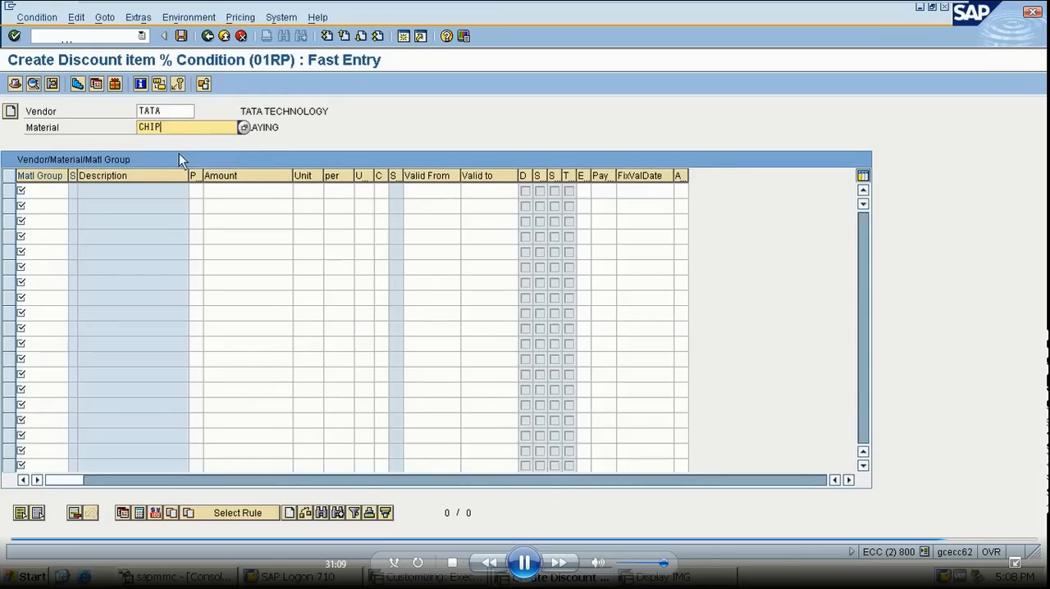
- Enter a 5 % discount for material group Z007 and save the condition record
click(51, 191)
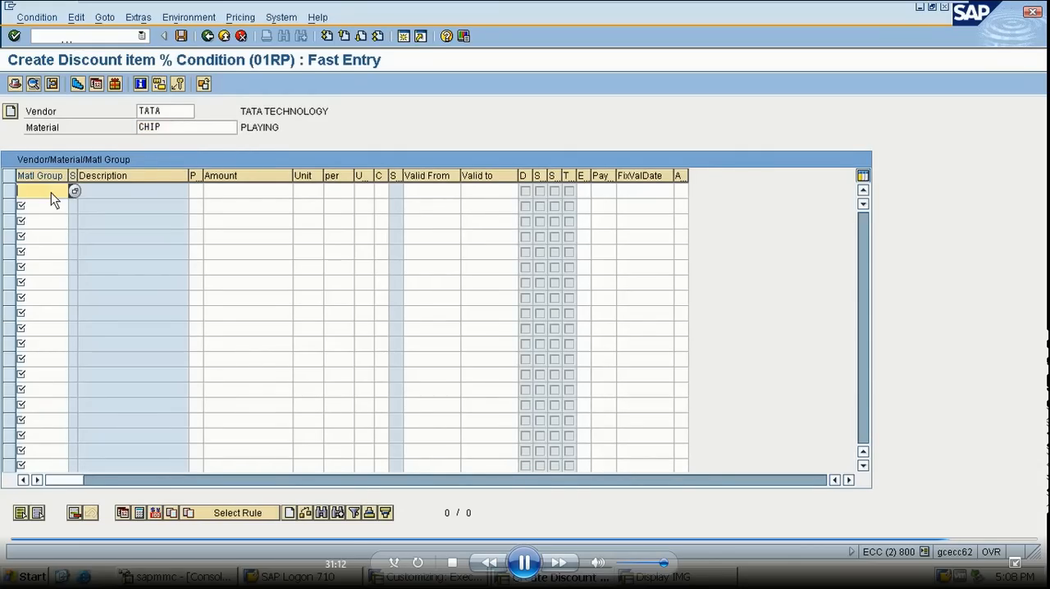
text(Z007)
click(238, 193)
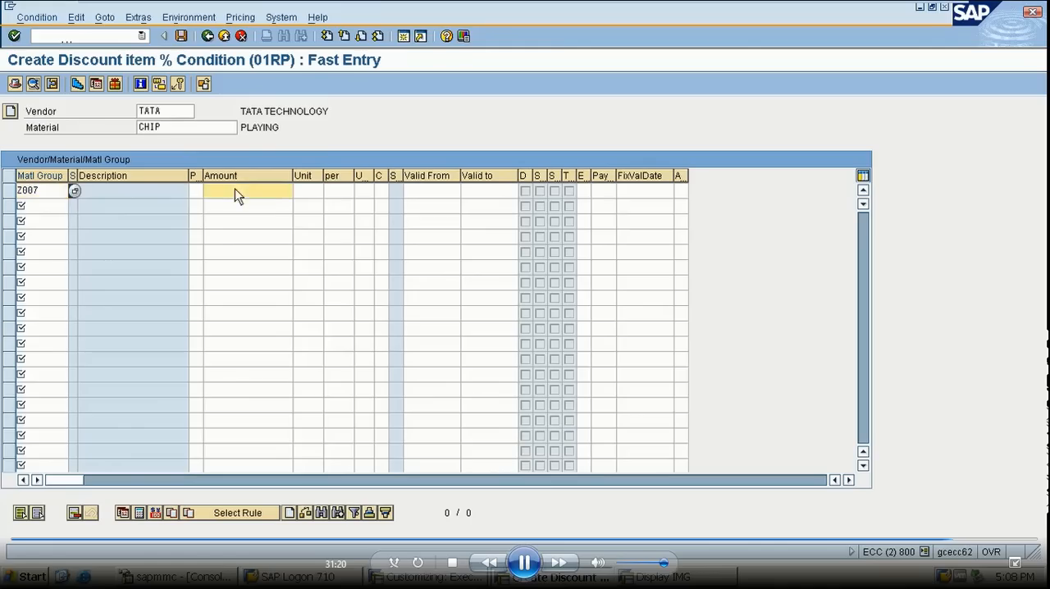
text(5)
click(312, 197)
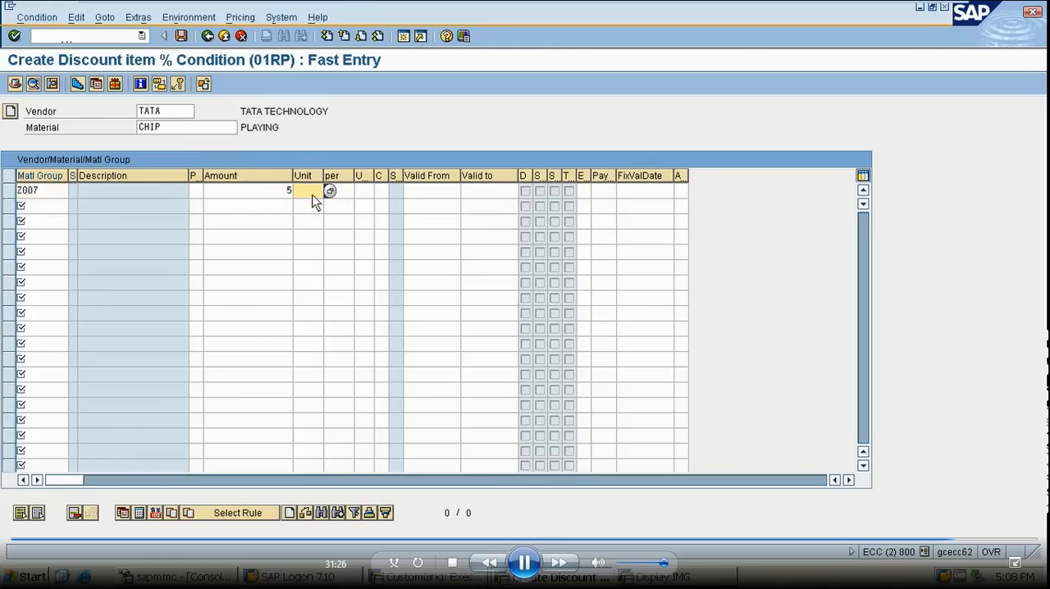
text(%)
click(365, 192)
key(Return)
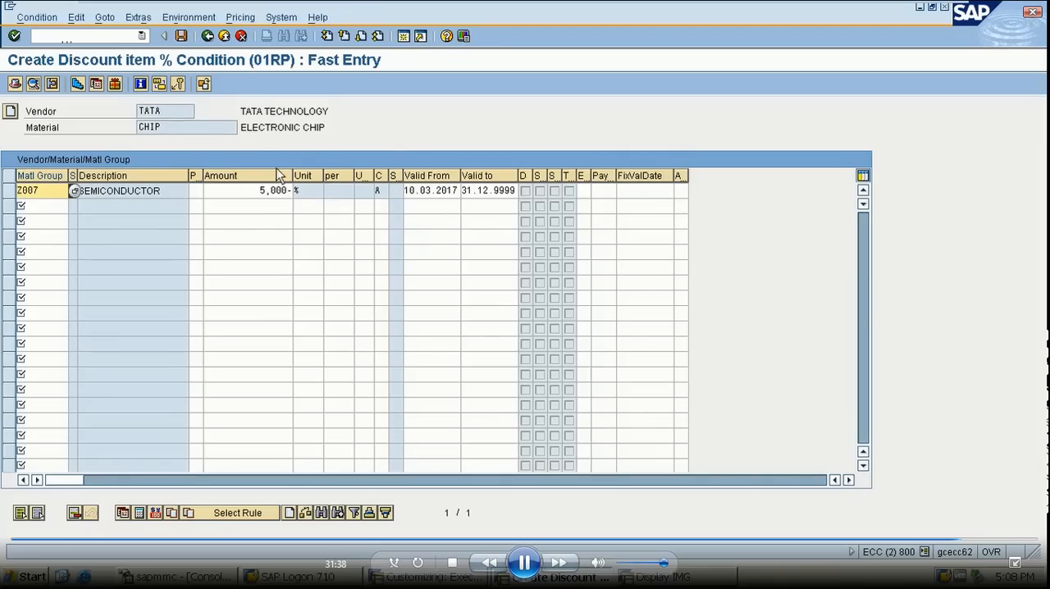
click(183, 36)
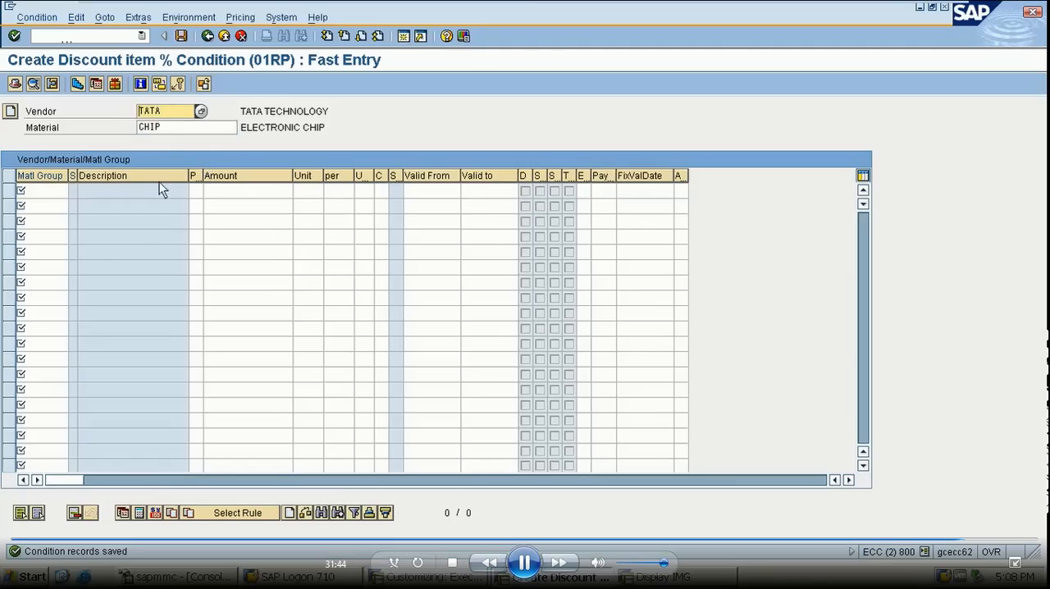
- Return to the condition type selection and start creating a condition record for condition type XB00
click(210, 40)
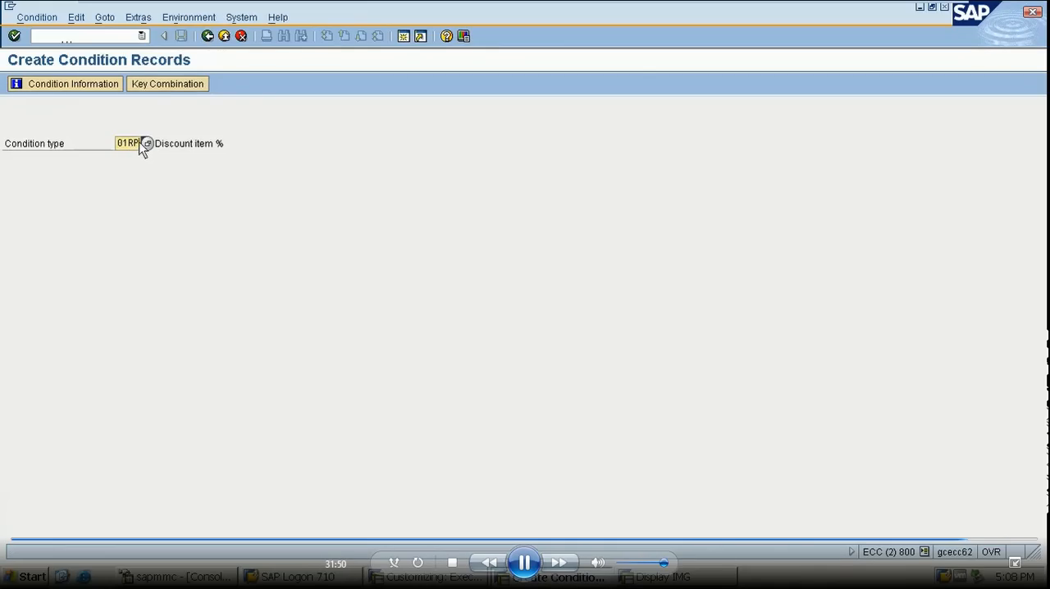
key(BackSpace)
key(BackSpace)
key(BackSpace)
key(BackSpace)
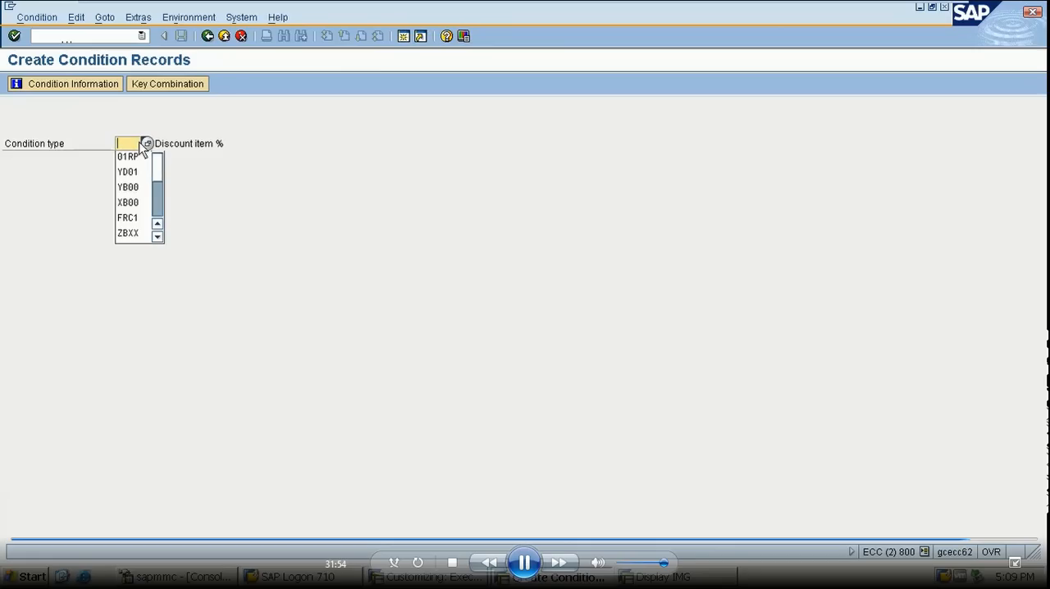
text(XB00)
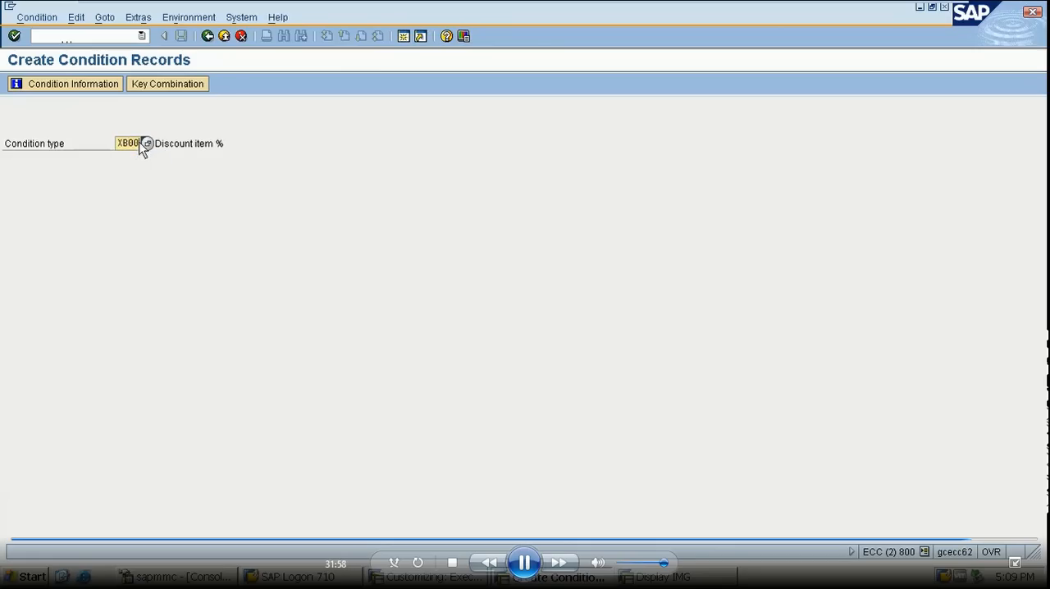
key(Return)
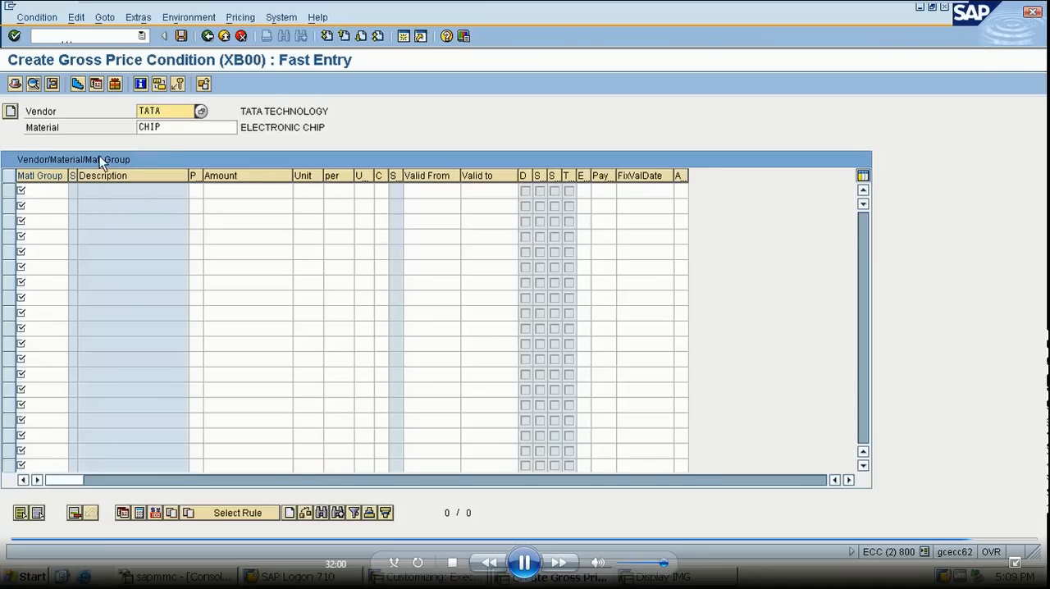
- Enter a gross price of 150 for material group Z007 with vendor TATA and material CHIP
click(42, 196)
text(Z007)
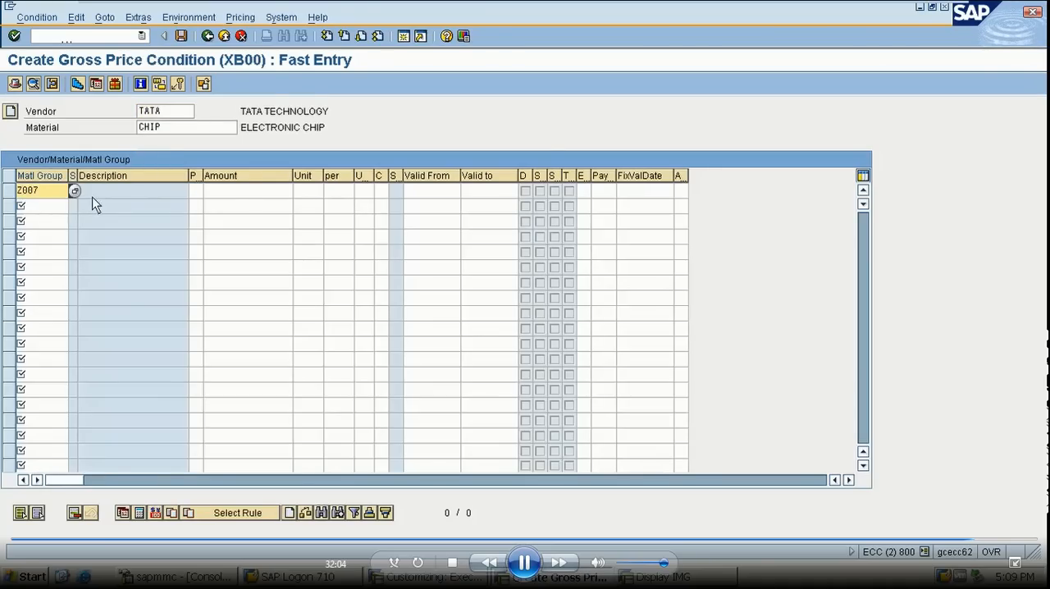
click(236, 194)
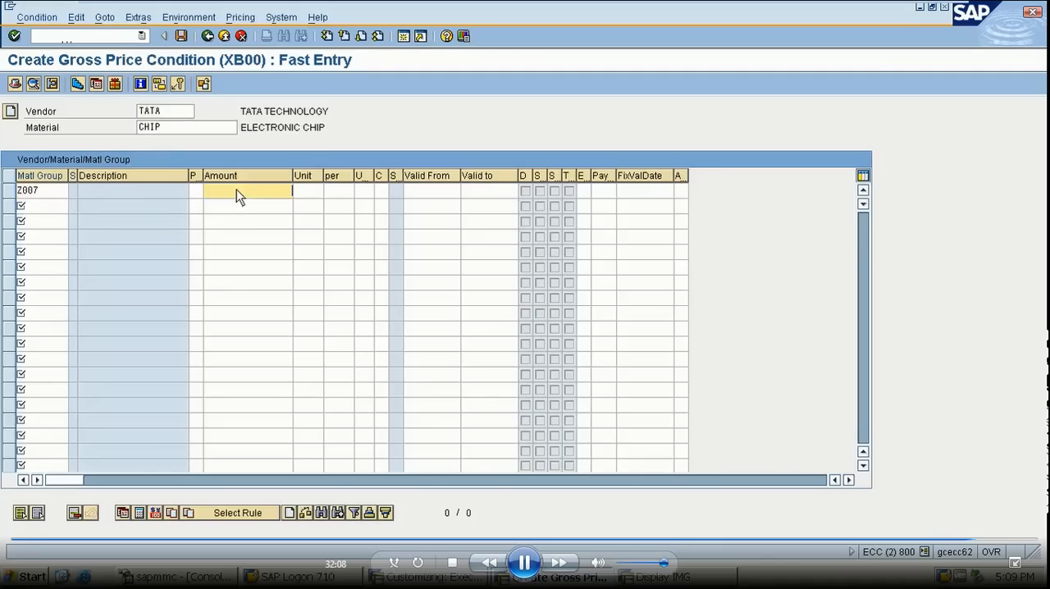
text(150)
key(Return)
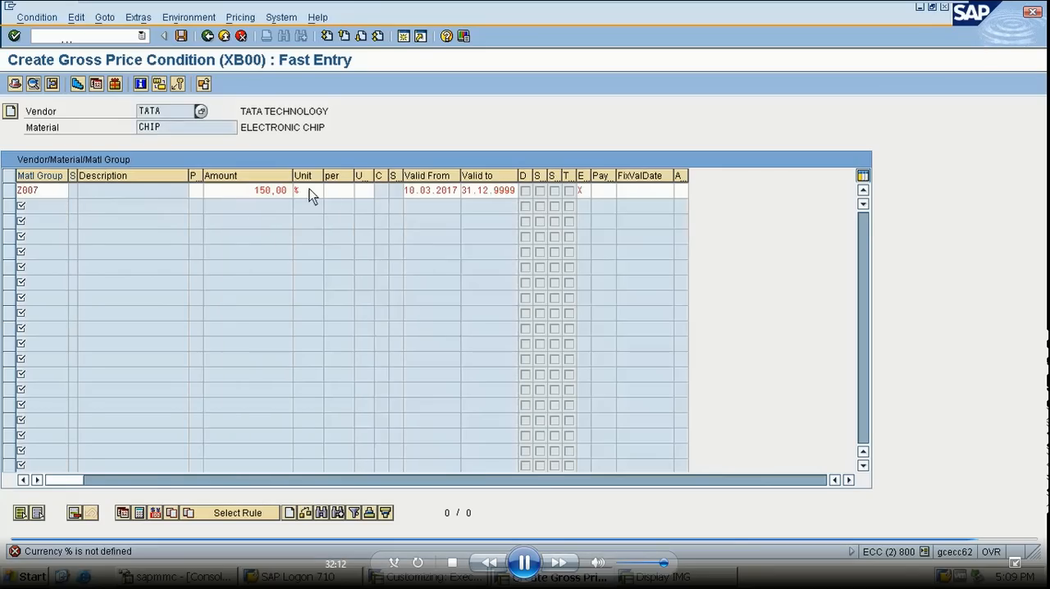
- Set the unit of the gross price to INR and save the condition record
click(312, 194)
key(BackSpace)
text(INR)
key(Return)
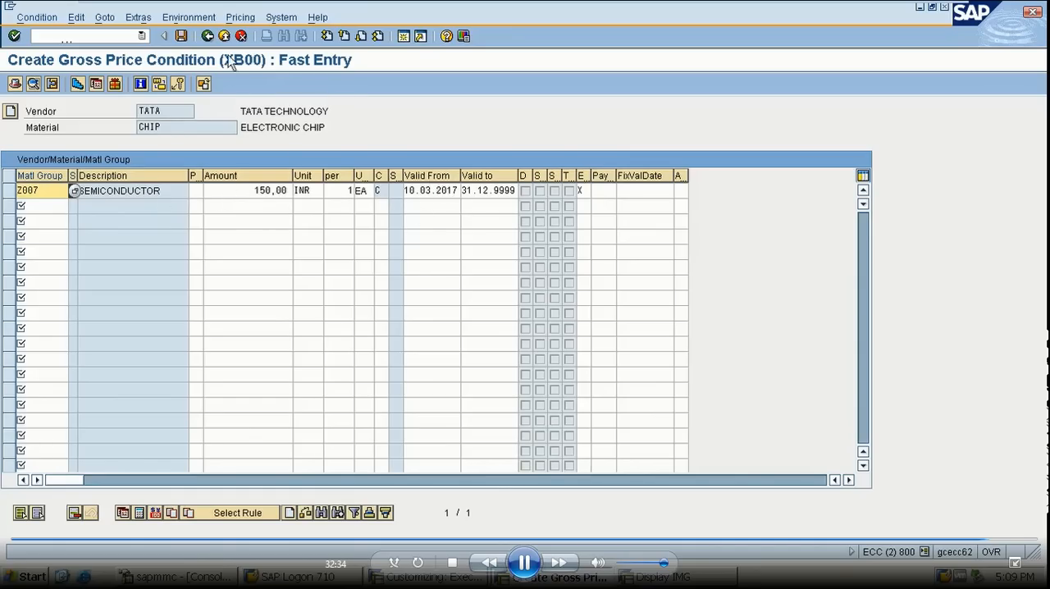
click(182, 36)
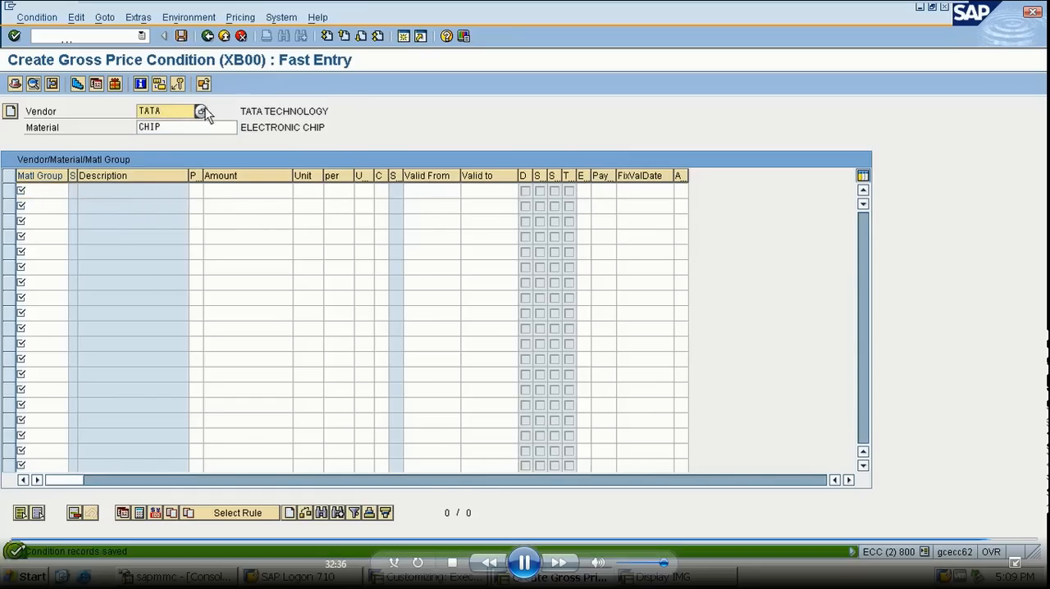
- Leave the condition record entry and open the purchase order creation transaction ME21N
click(117, 35)
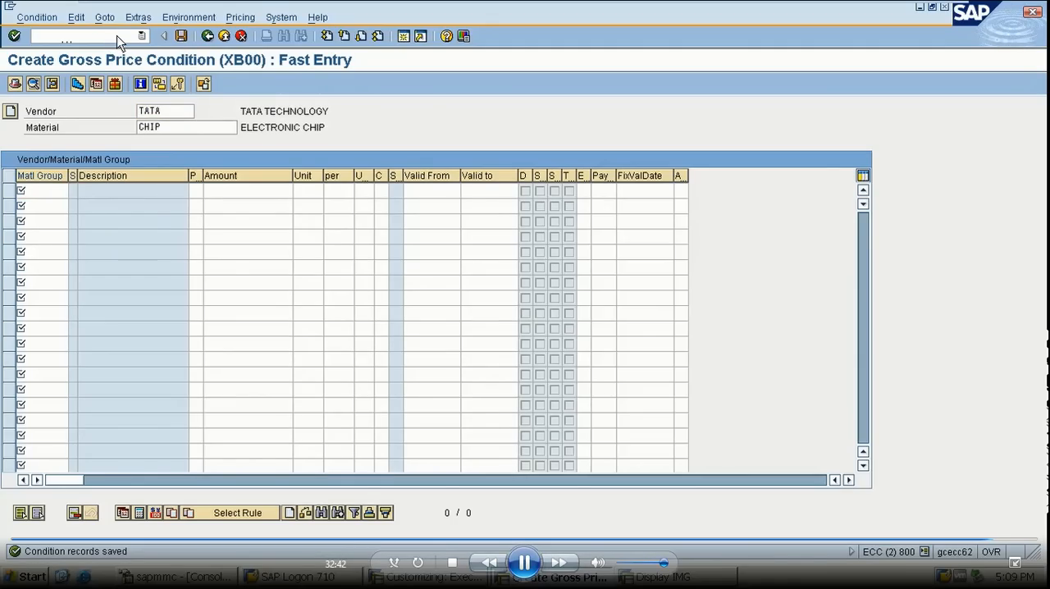
text(/NME21N)
key(Return)
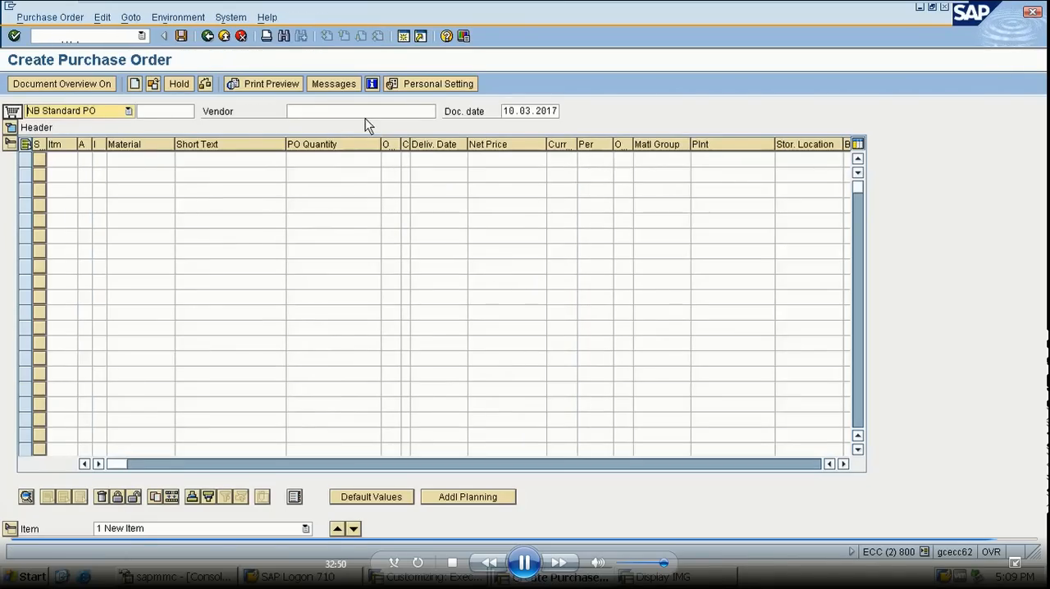
- Enter vendor TATA, purchasing organization BP1 and purchasing group MAT in the header of the new purchase order
click(365, 115)
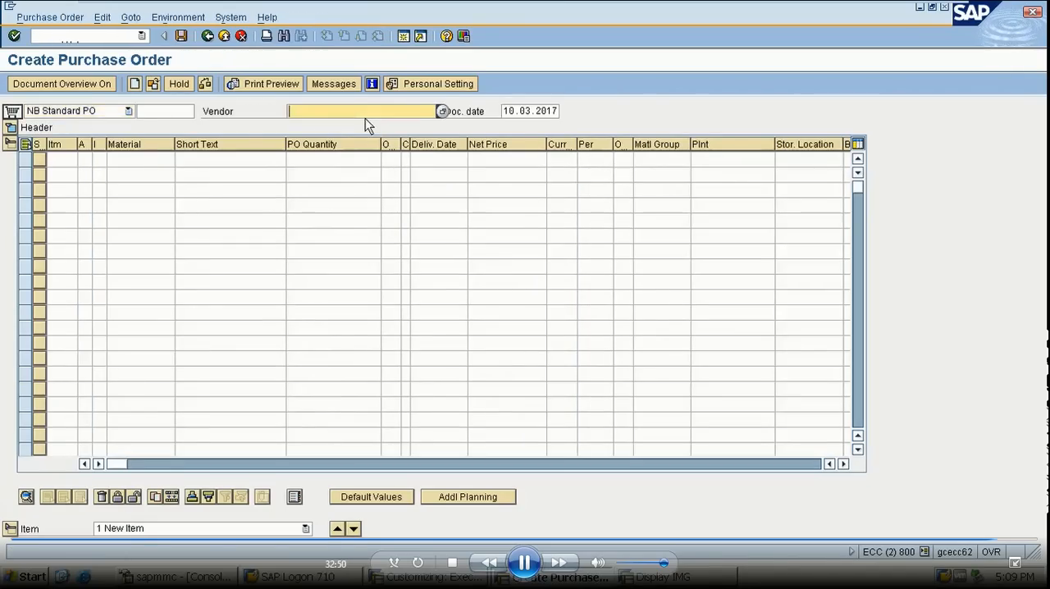
text(TATA)
key(Return)
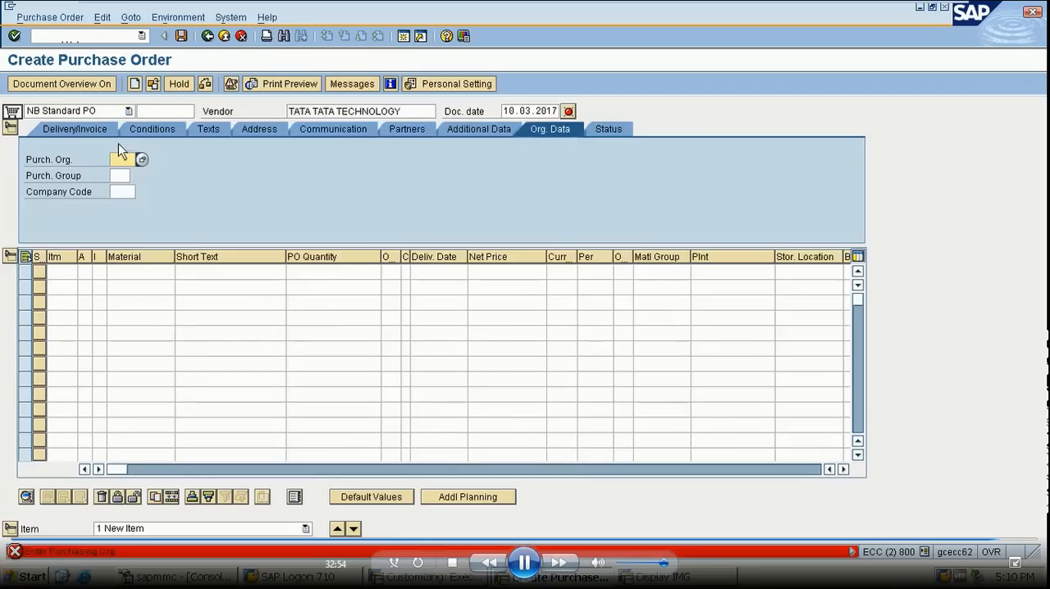
text(BP1)
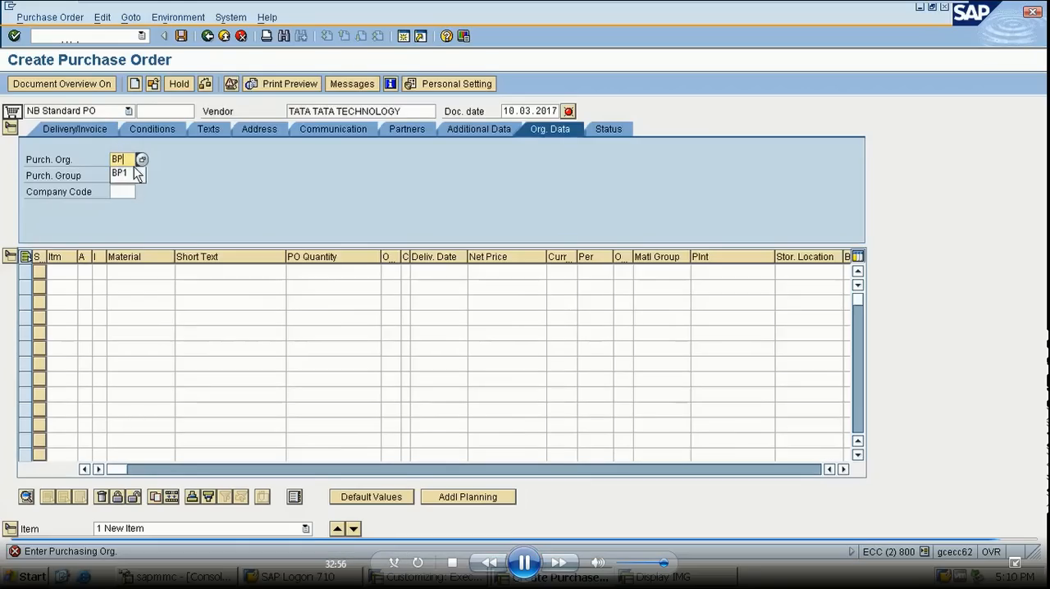
key(Return)
text(MAT)
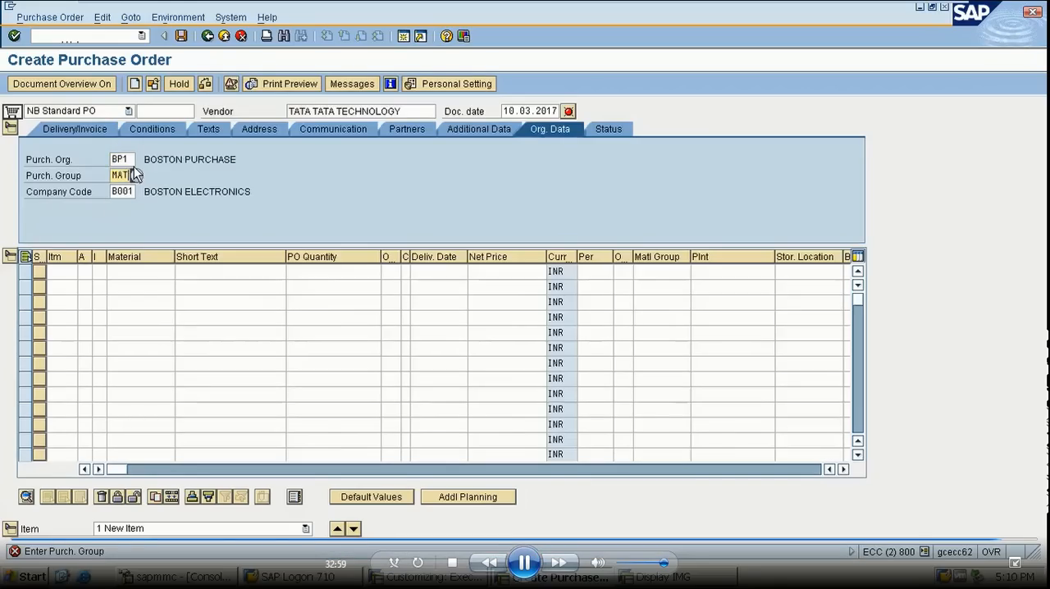
key(Return)
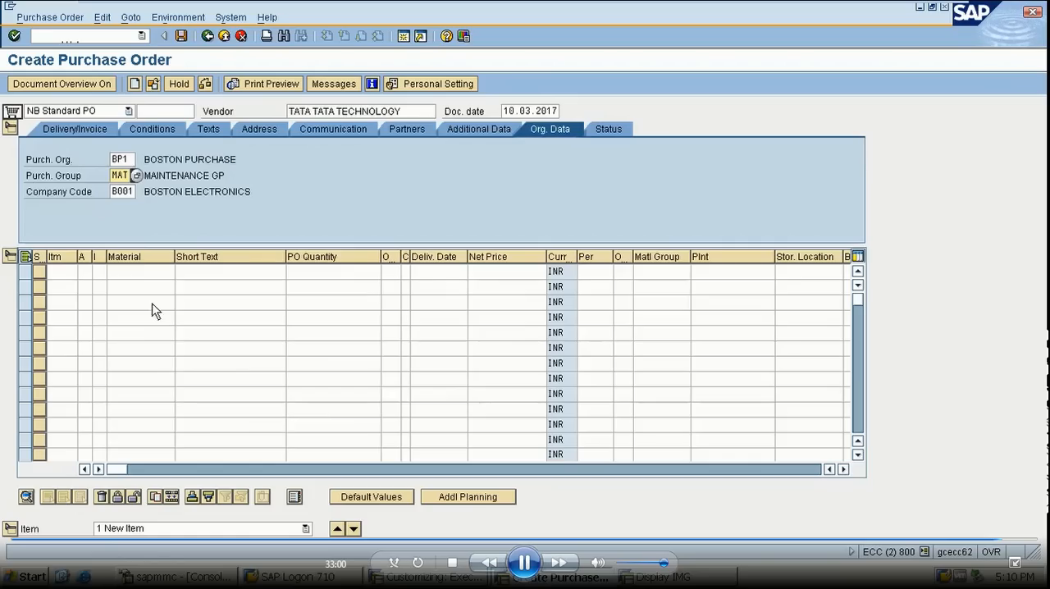
- Add material CHIP as the first item of the purchase order
click(156, 272)
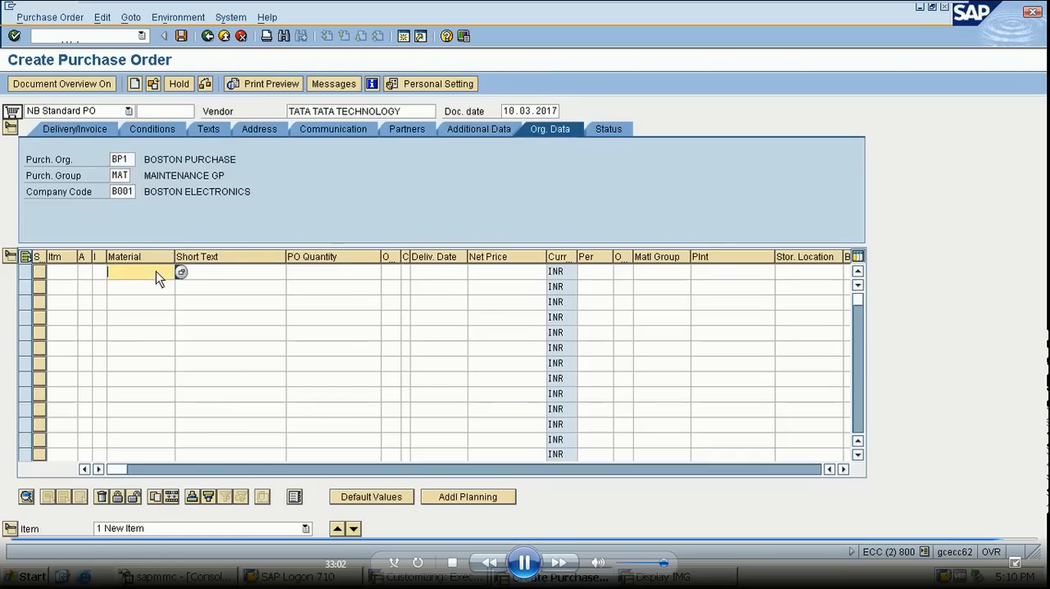
text(CHIP)
key(Return)
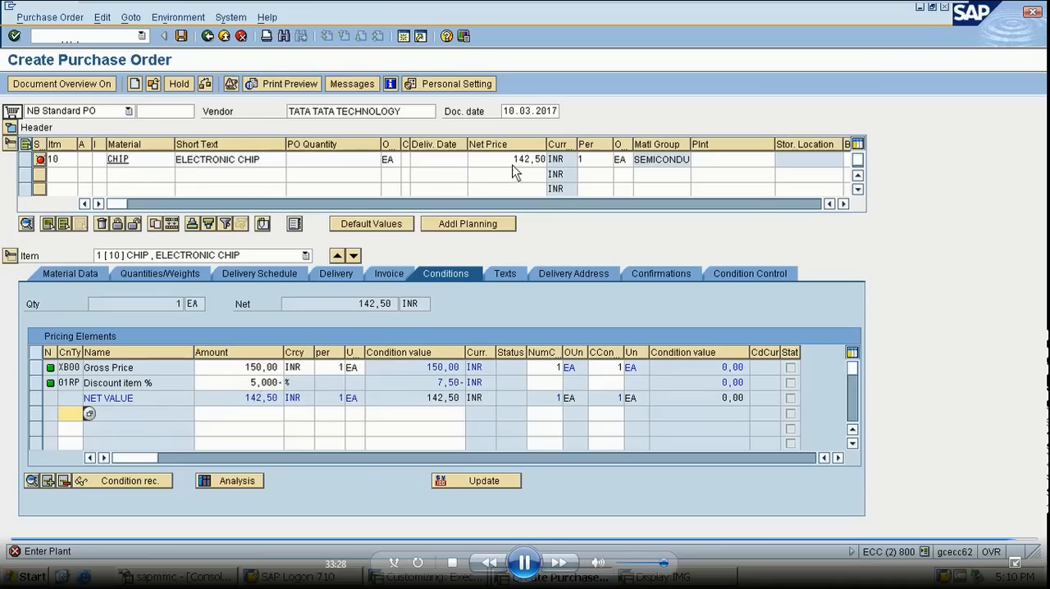
- Assign plant B1 and storage location 100 to the CHIP item
click(738, 160)
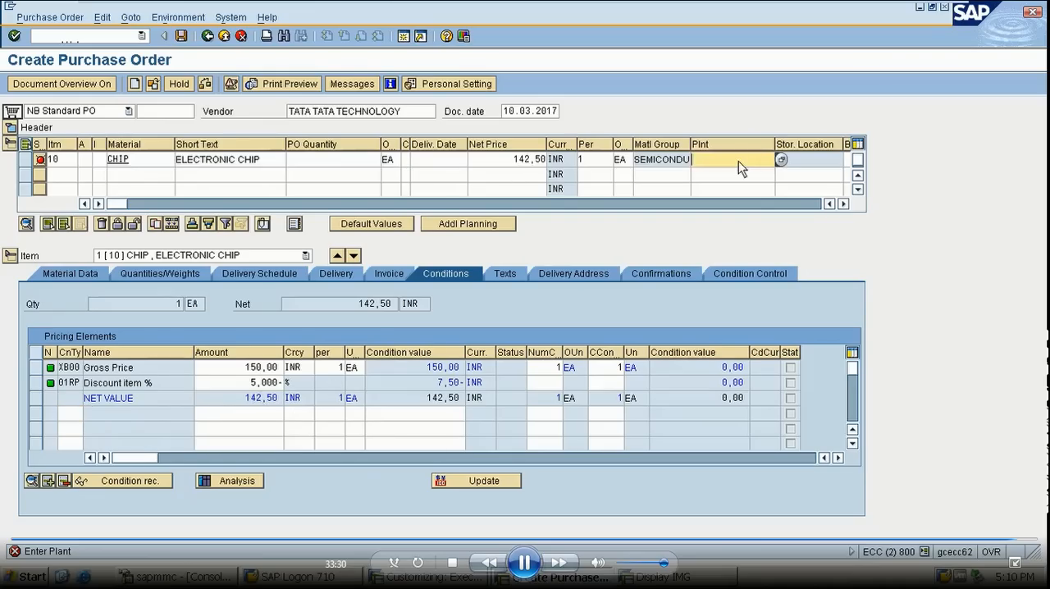
text(B1)
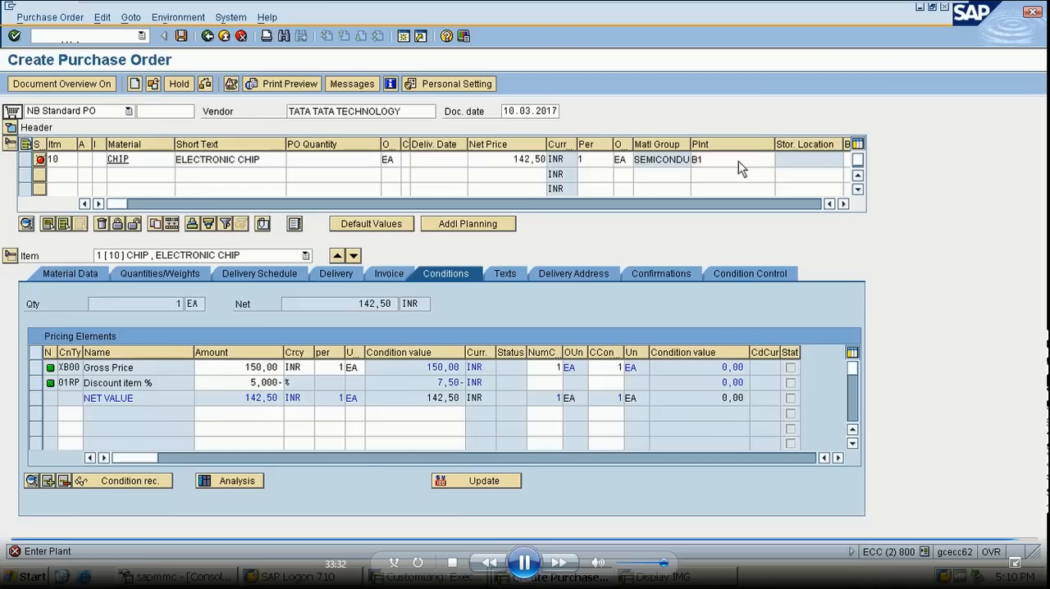
key(Return)
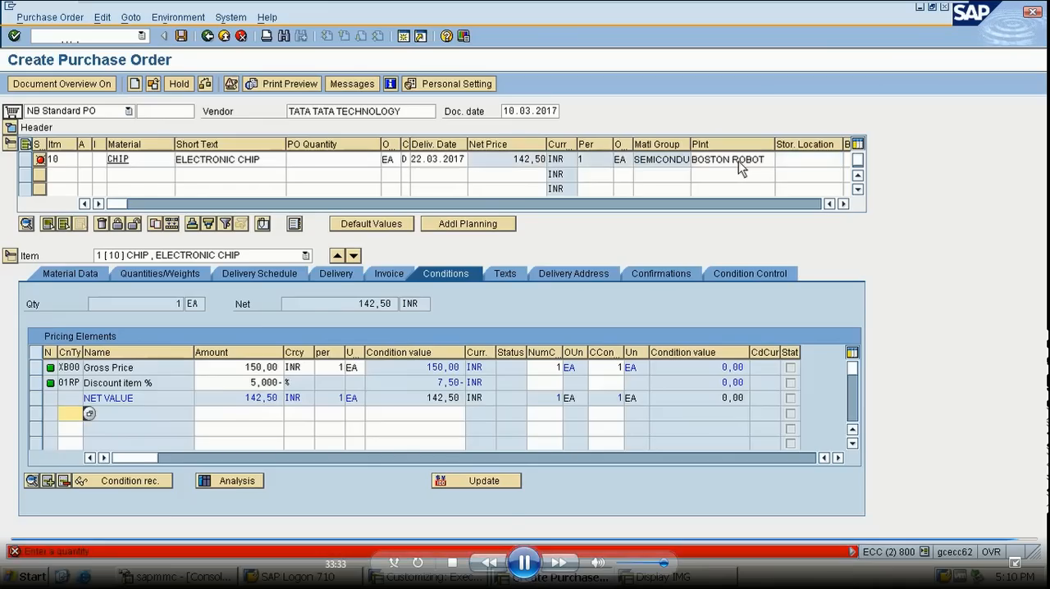
click(790, 160)
text(100)
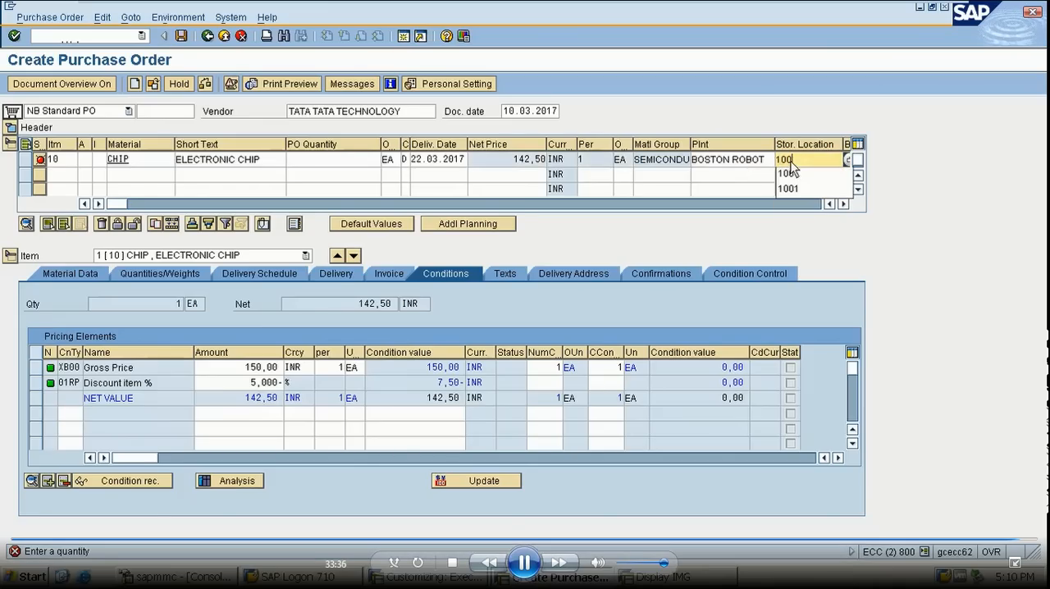
key(Return)
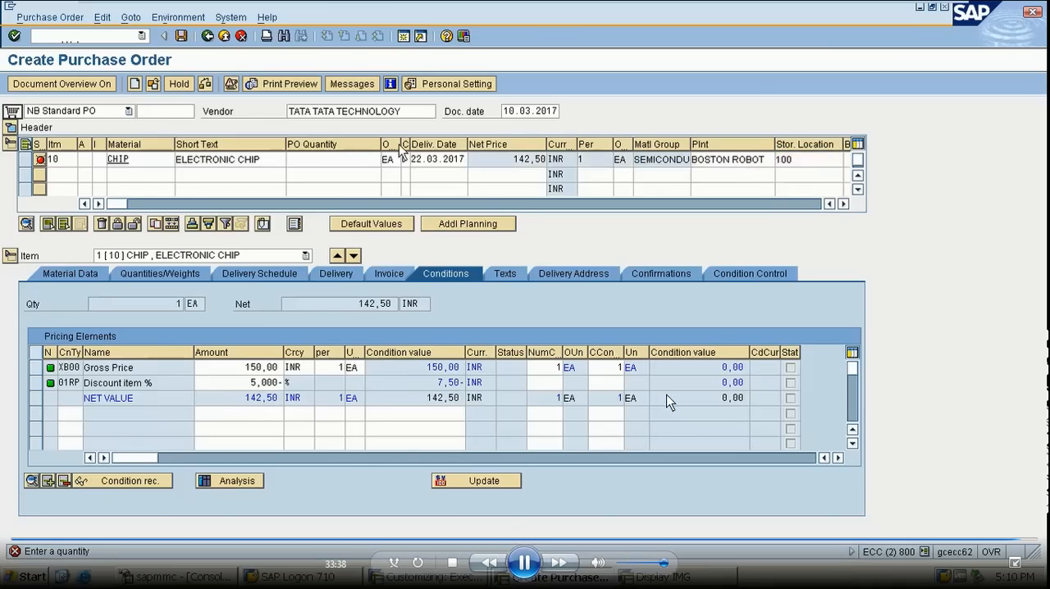
double_click(724, 495)
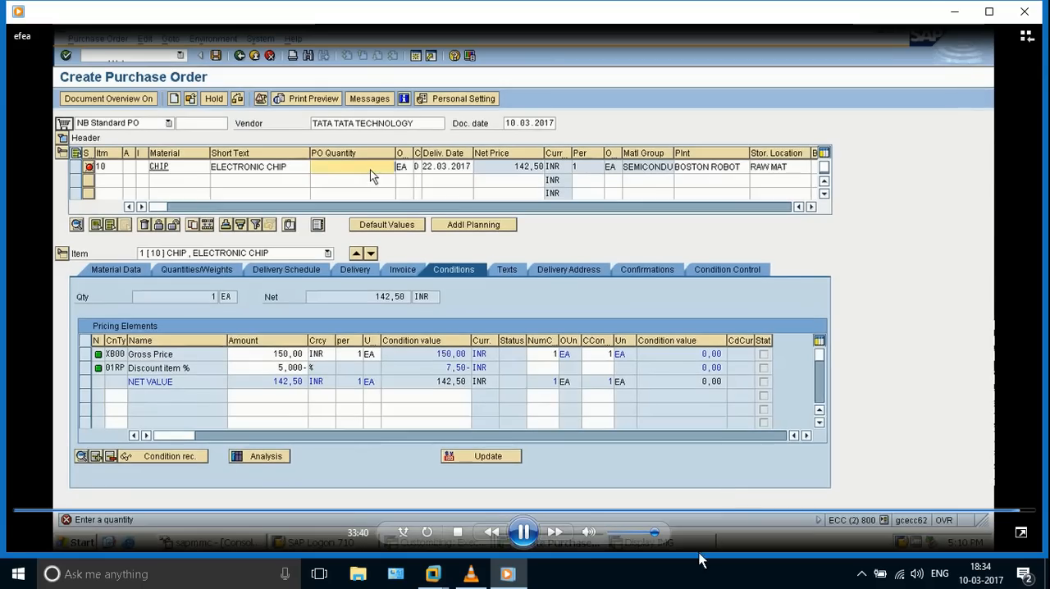
click(863, 579)
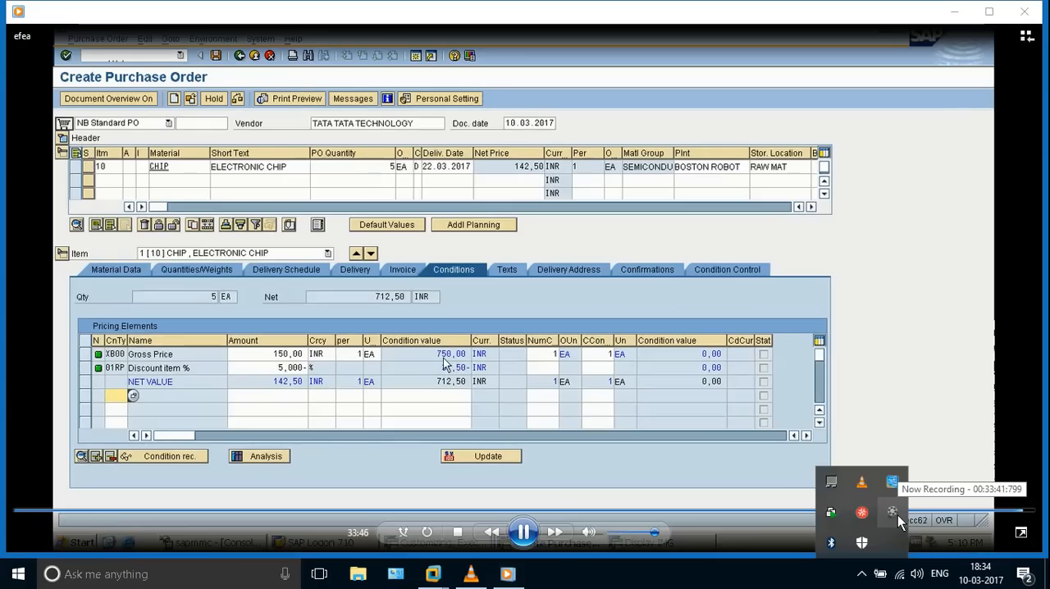
click(897, 515)
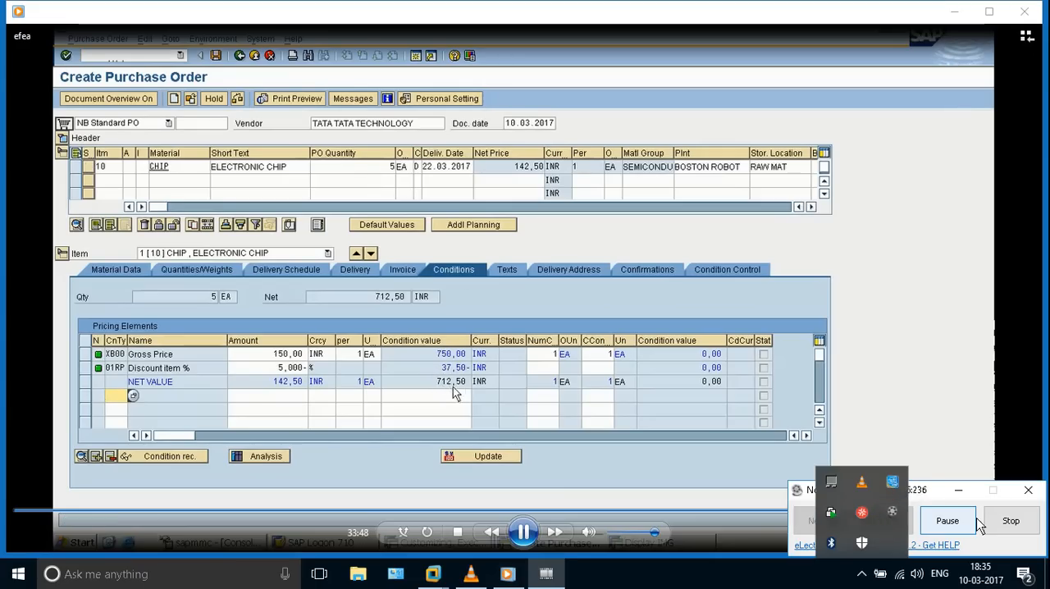